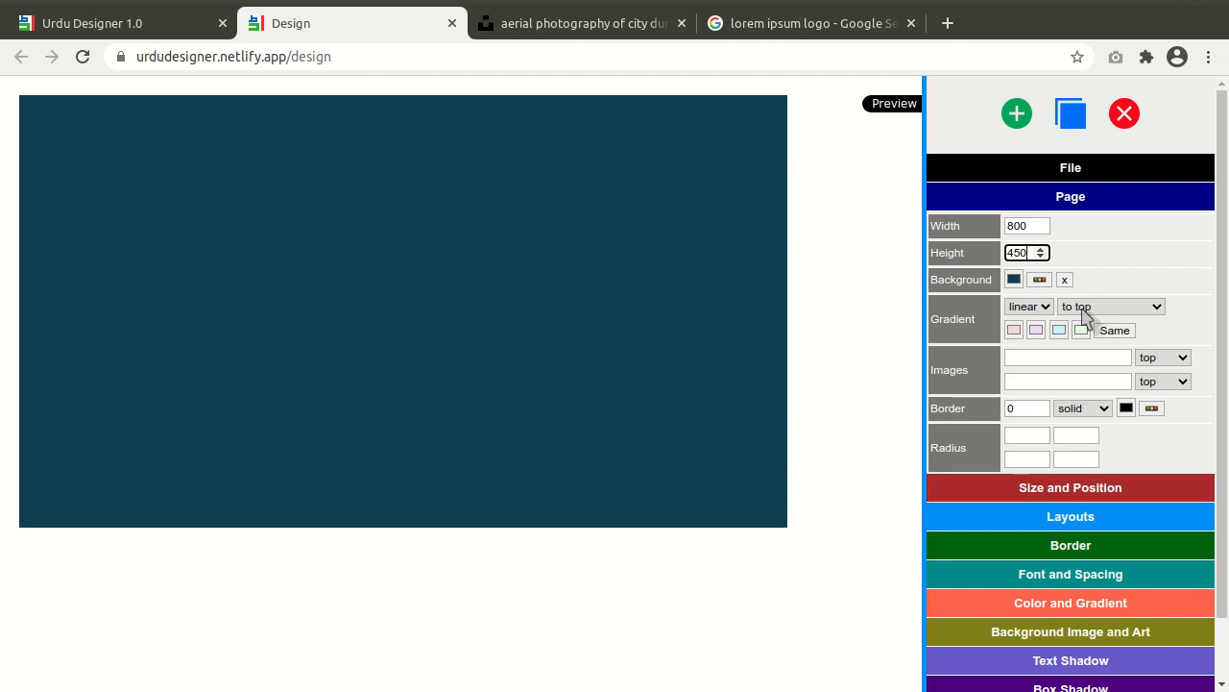
# - Copy the image address of NASA's night map on Unsplash, paste it as the page's first image, and clear the page's background colour
pyautogui.click(614, 20)
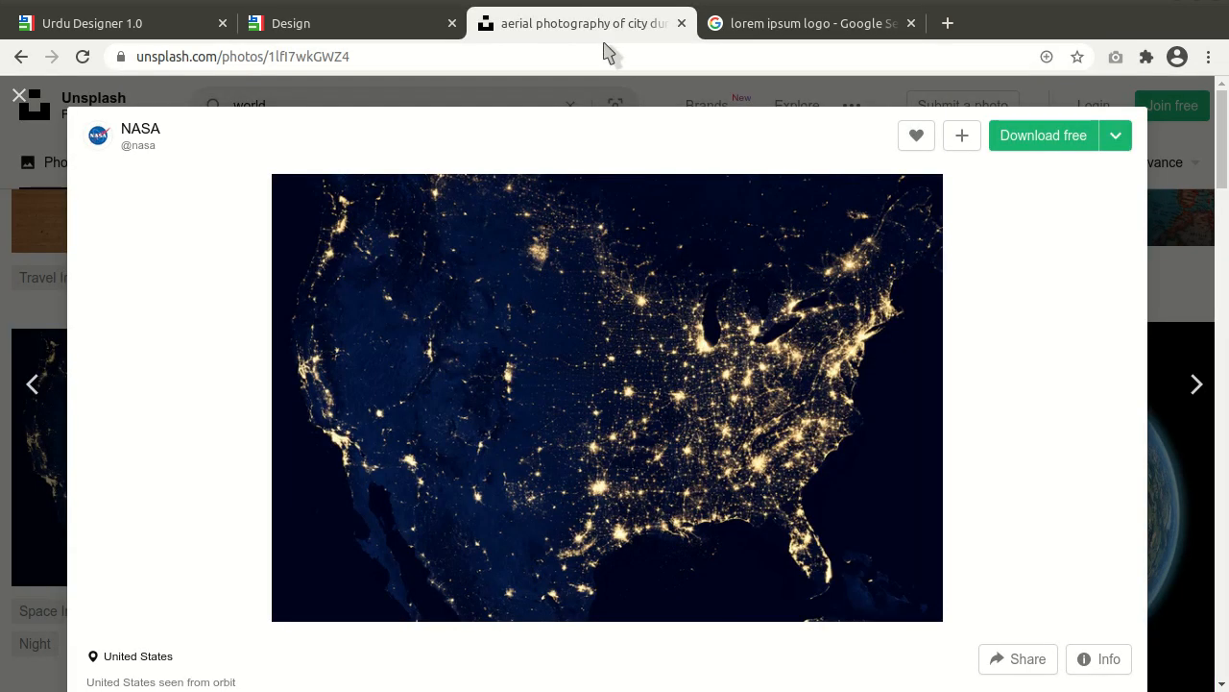
pyautogui.rightClick(572, 372)
pyautogui.click(659, 432)
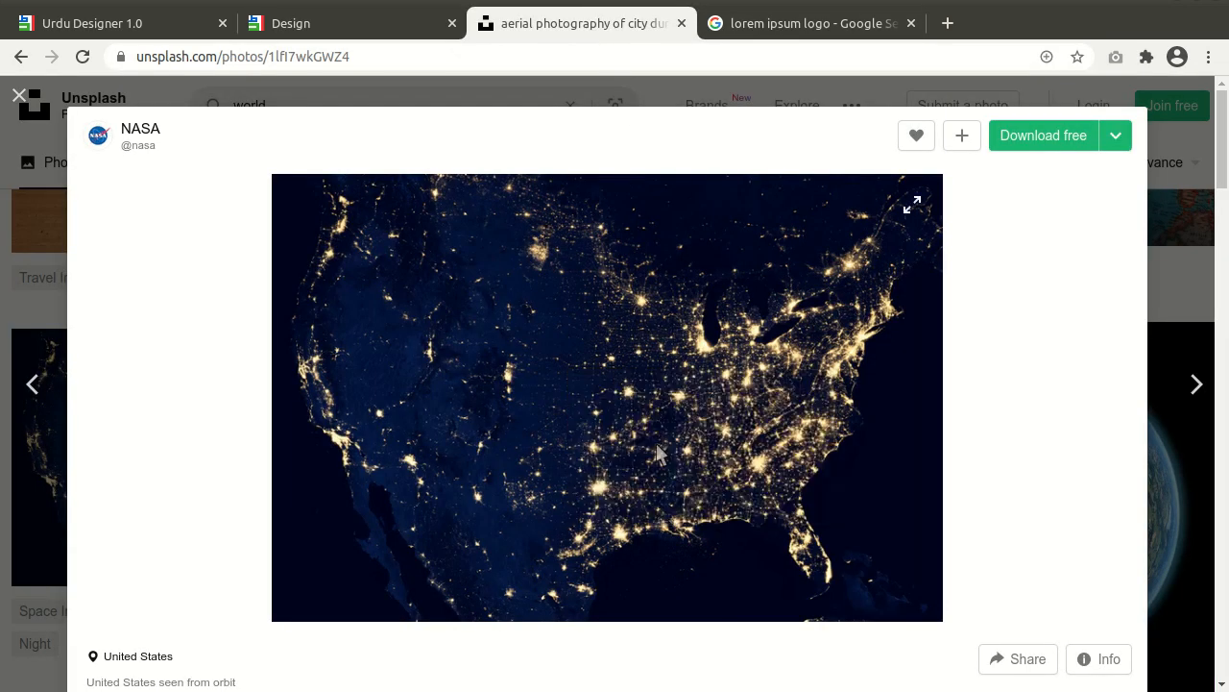
pyautogui.click(341, 23)
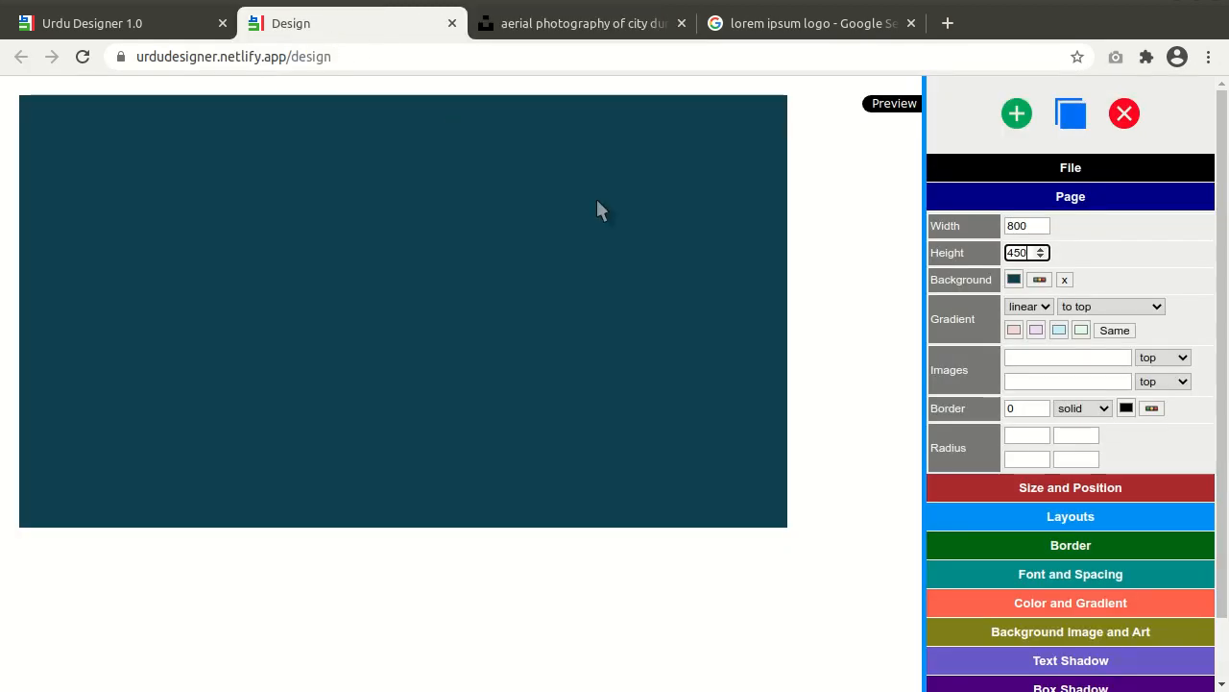
pyautogui.click(1064, 360)
pyautogui.rightClick(1065, 363)
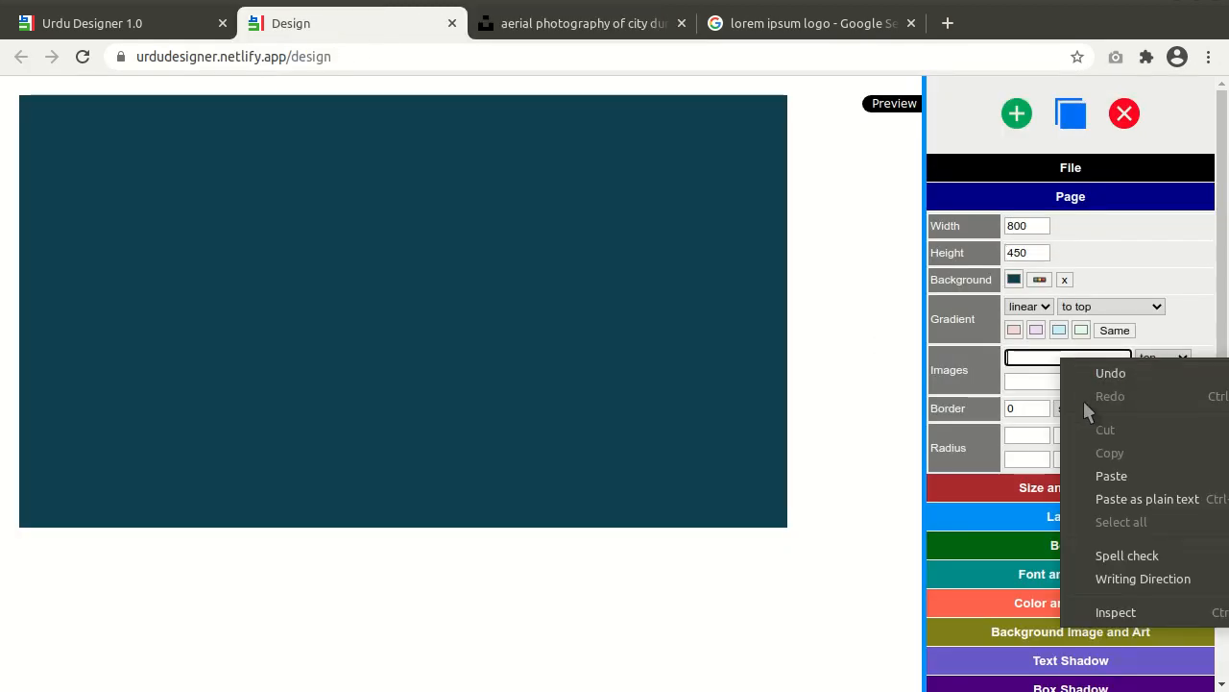
pyautogui.click(1105, 471)
pyautogui.click(861, 389)
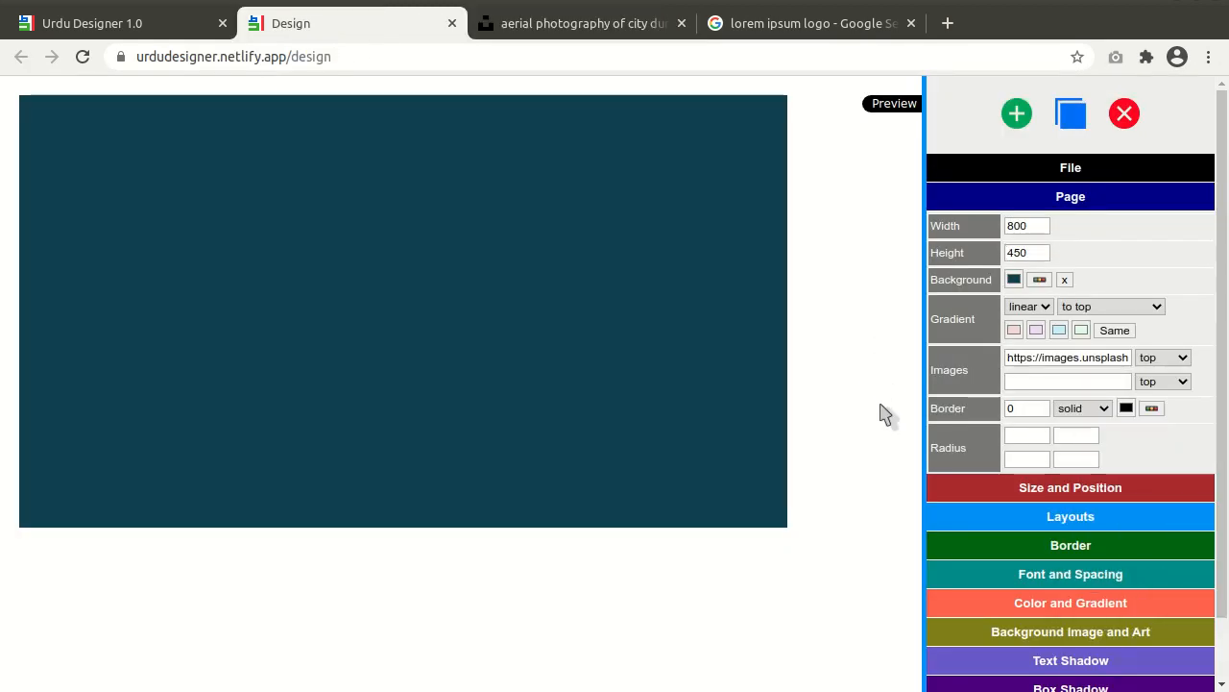
pyautogui.click(1064, 279)
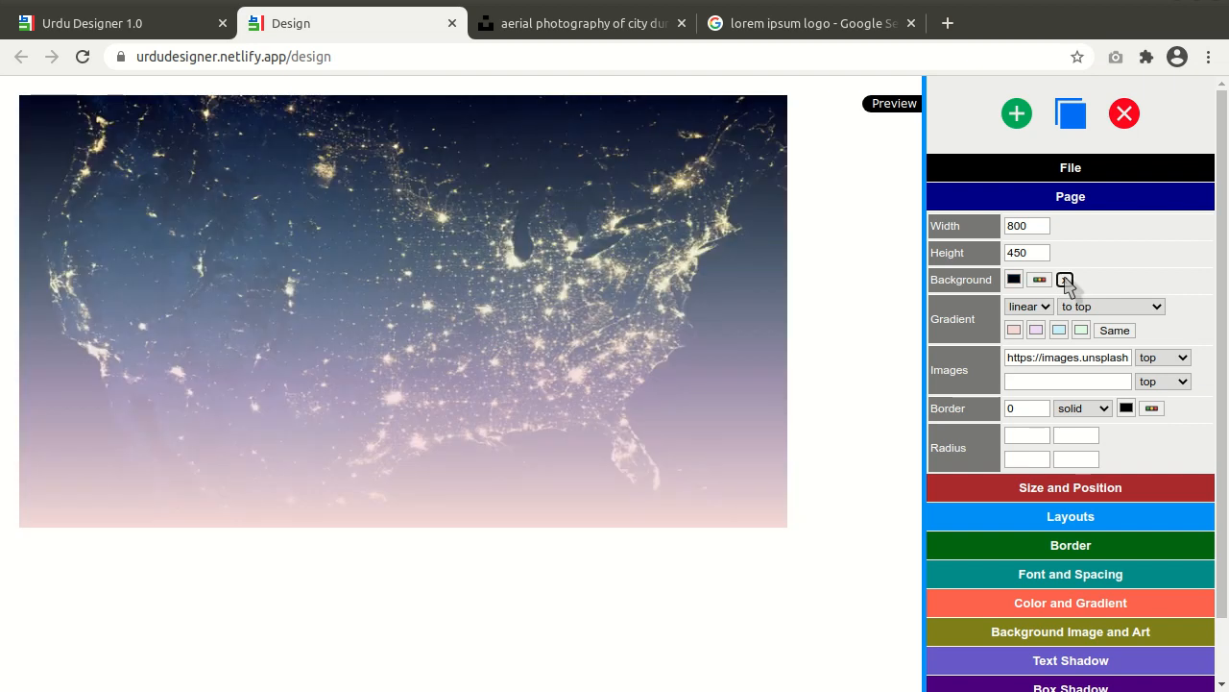
# - Set the page gradient's first colour to a strong blue and apply the same colour to all four gradient stops
pyautogui.click(1014, 329)
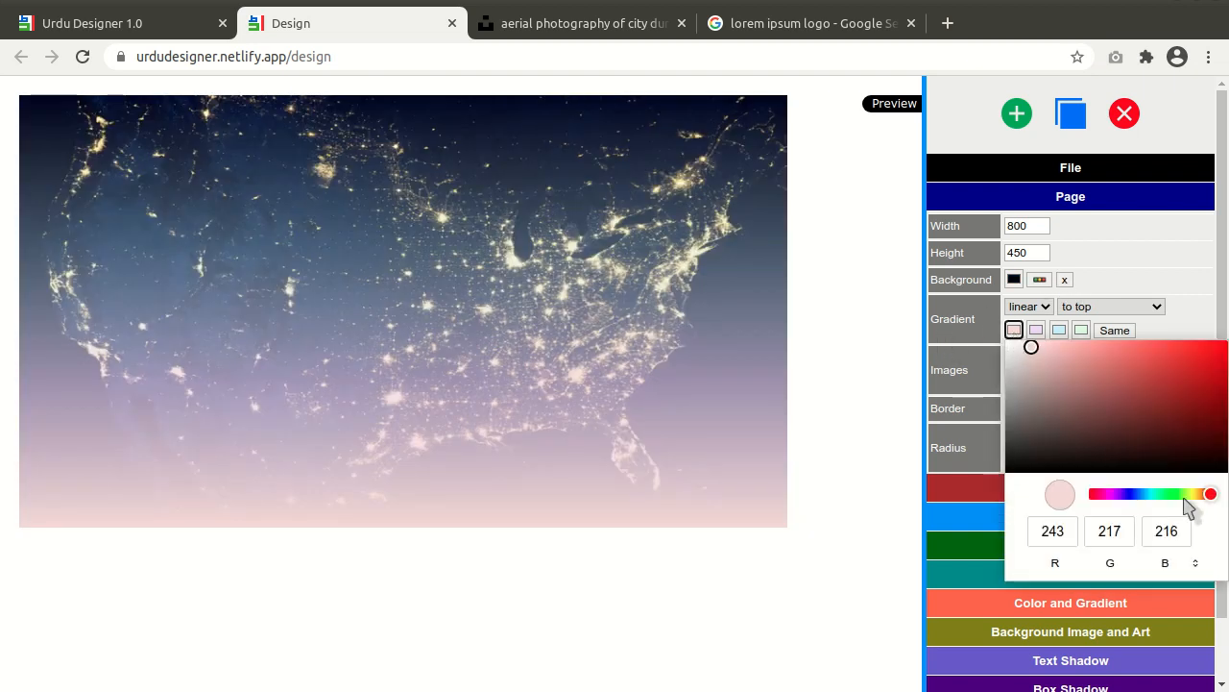
pyautogui.click(1140, 494)
pyautogui.moveTo(1181, 388); pyautogui.dragTo(1186, 379)
pyautogui.click(879, 402)
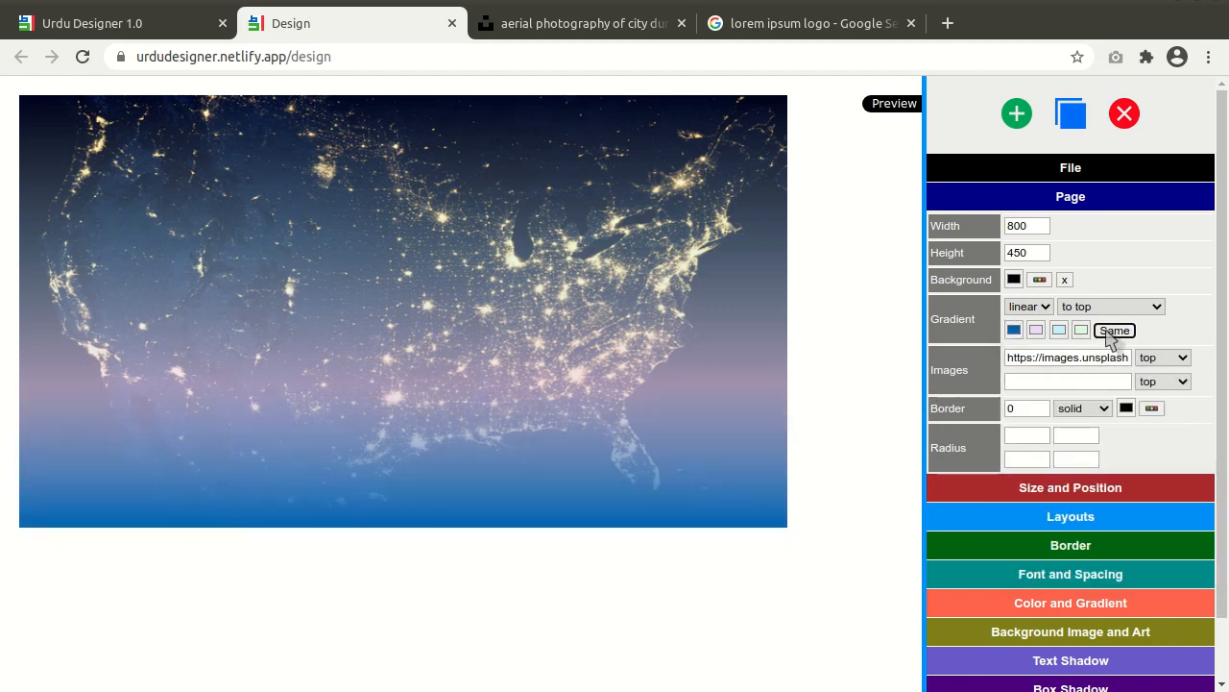
pyautogui.click(1114, 331)
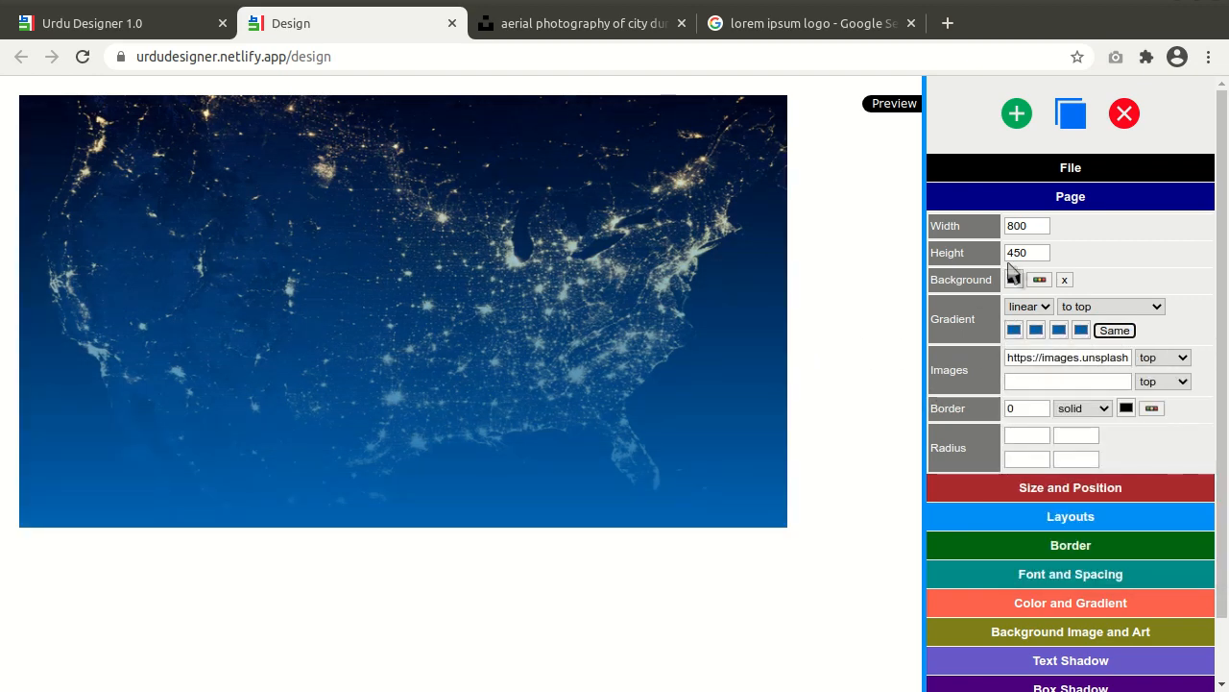
pyautogui.click(1008, 198)
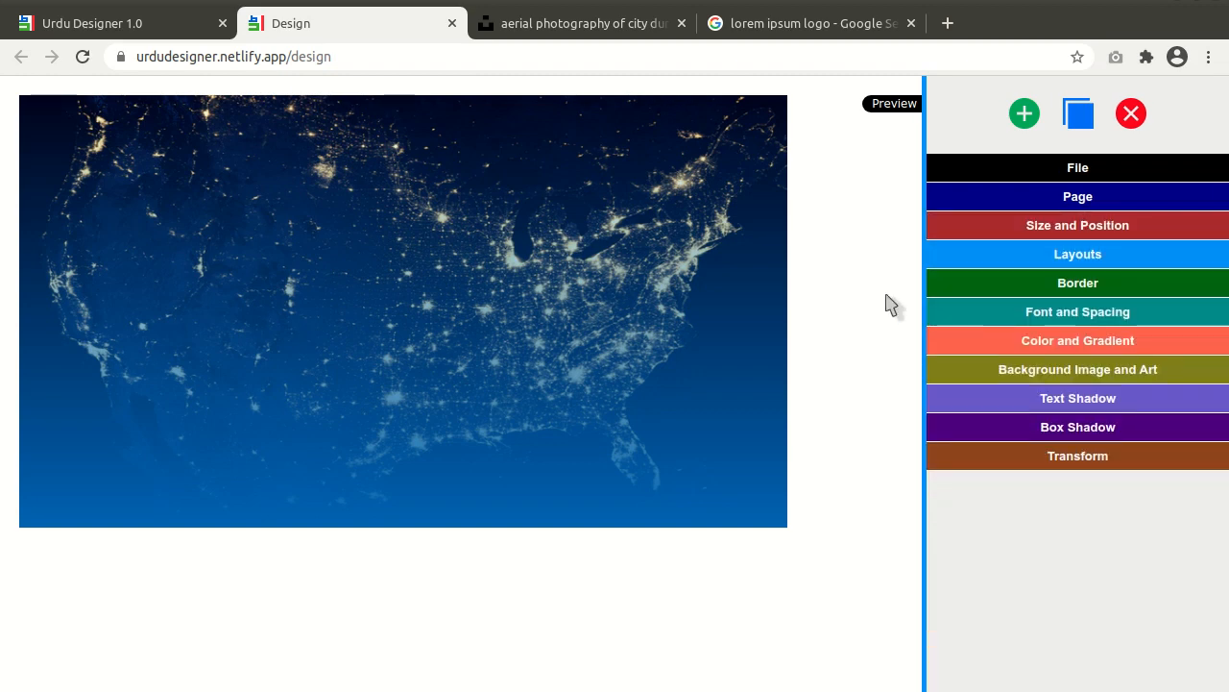
# - Add a new box, then resize and move it into a wide, short rectangle across the middle of the page
pyautogui.click(1025, 114)
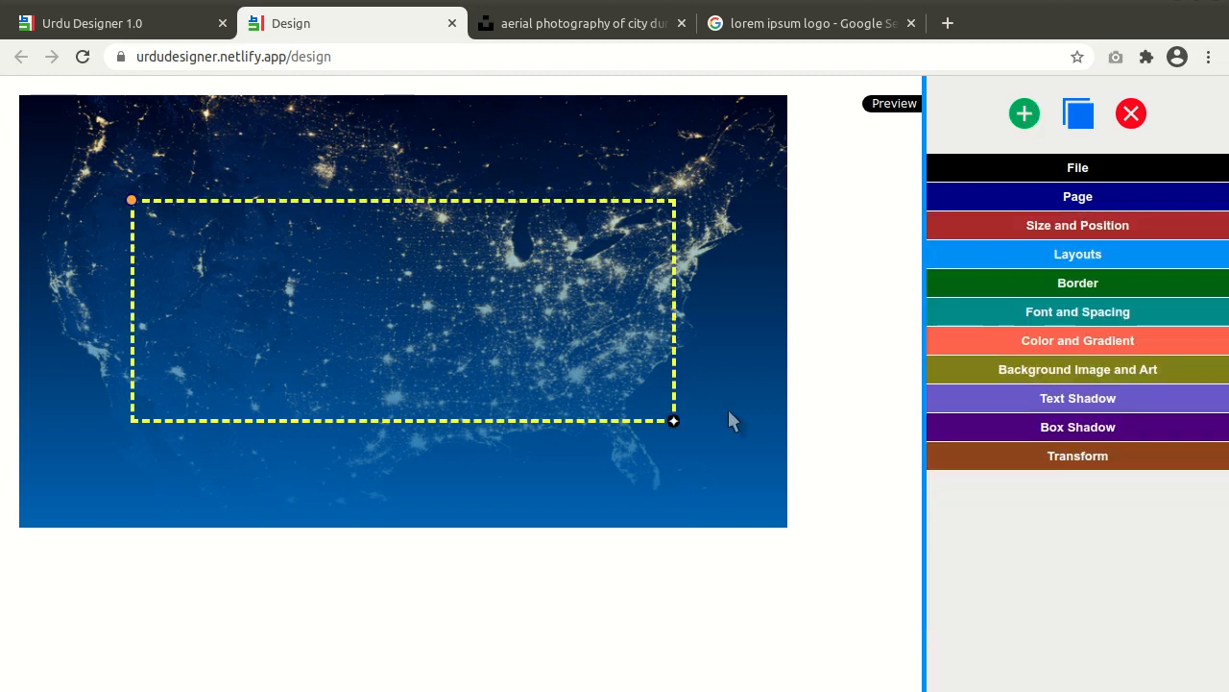
pyautogui.moveTo(675, 420); pyautogui.dragTo(732, 330)
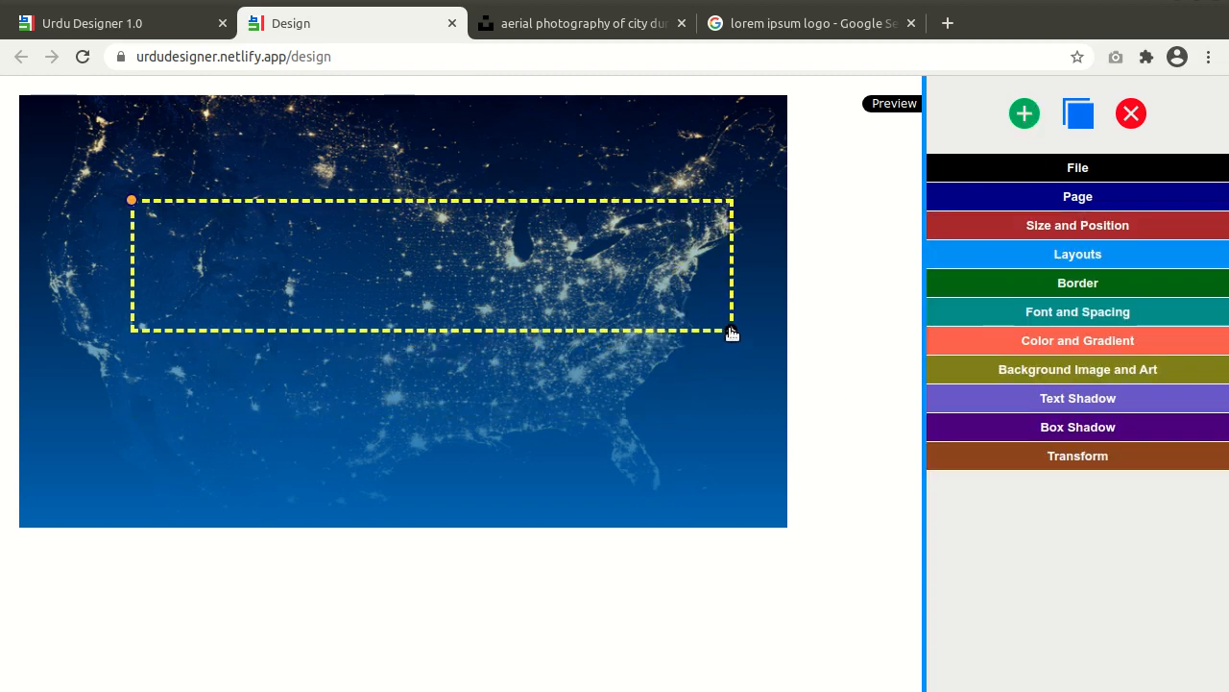
pyautogui.moveTo(134, 206); pyautogui.dragTo(107, 273)
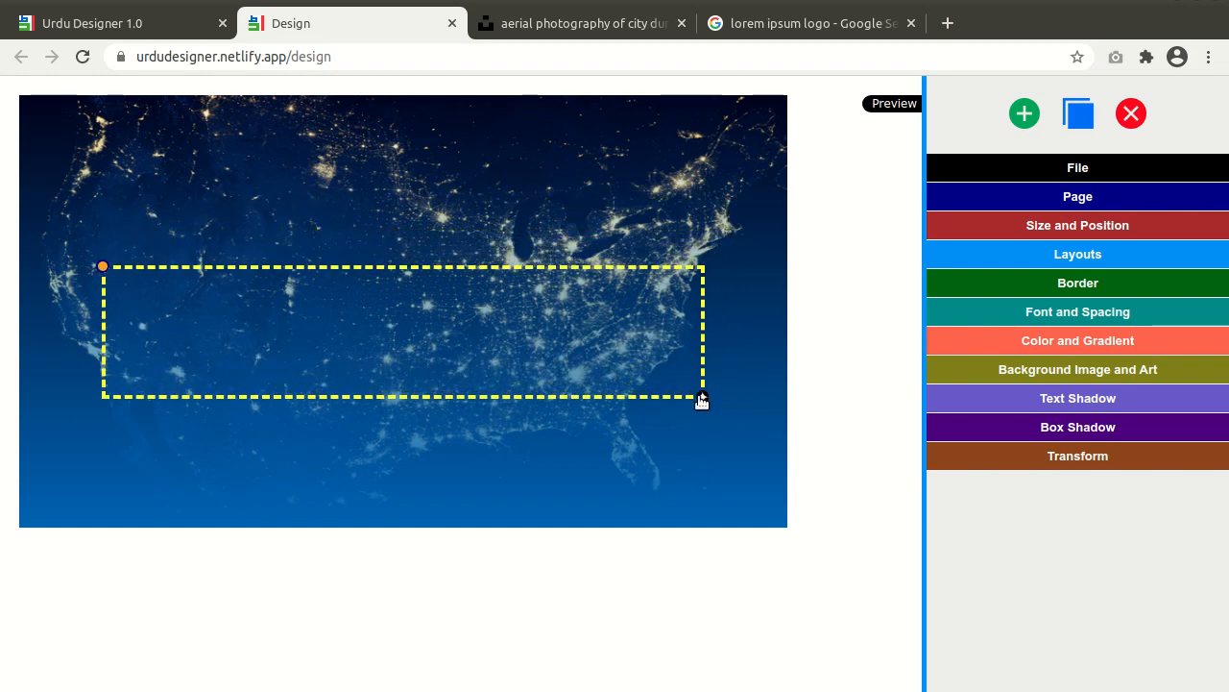
pyautogui.moveTo(702, 401); pyautogui.dragTo(675, 399)
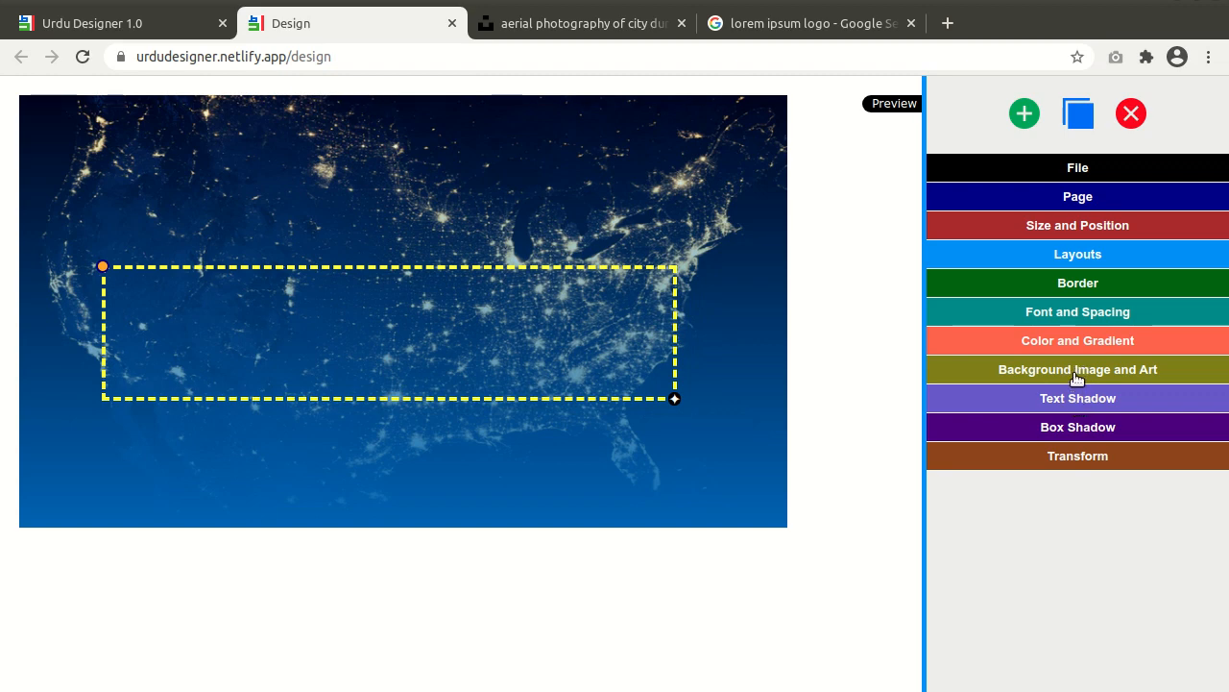
# - Untick the checkboxes of all four background gradient colours for the new box
pyautogui.click(1077, 344)
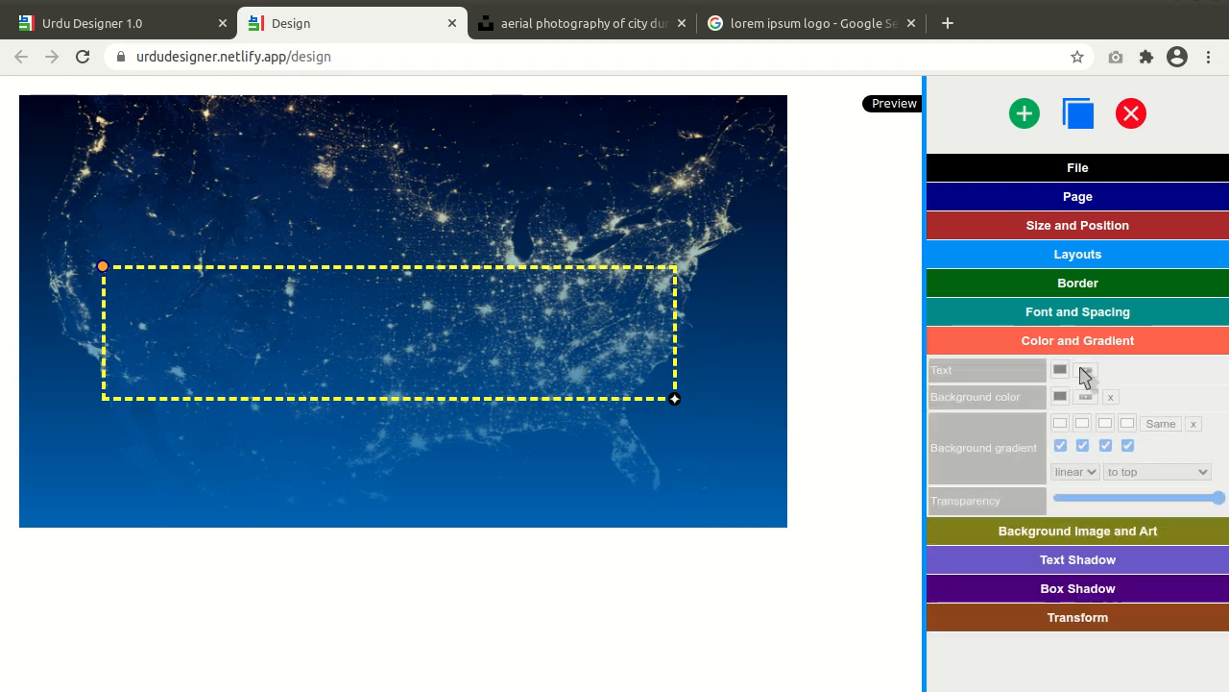
pyautogui.click(1083, 447)
pyautogui.click(1083, 446)
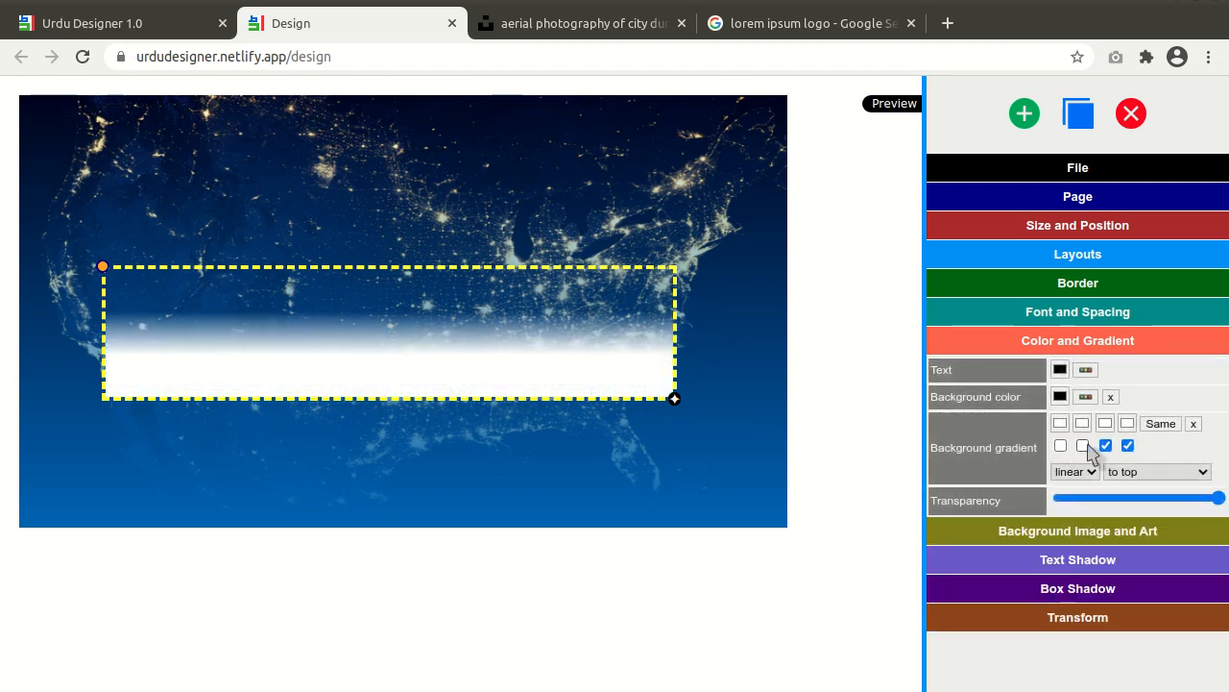
pyautogui.click(1105, 446)
pyautogui.click(1127, 446)
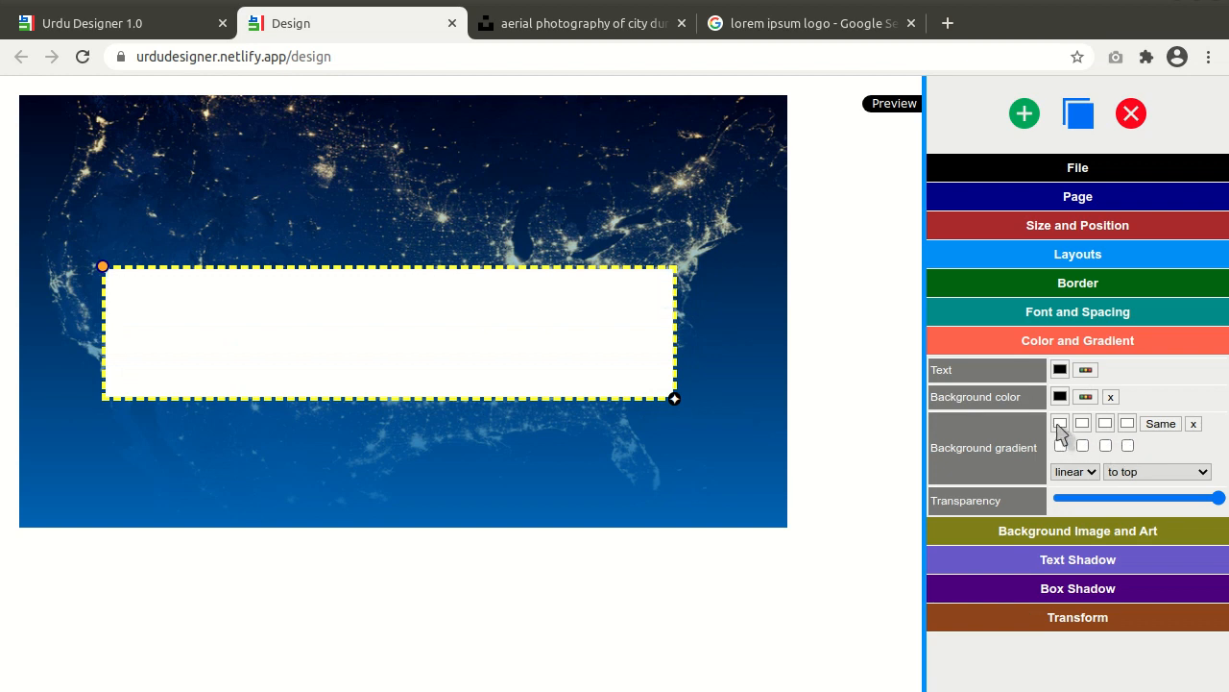
# - Set the box's first background gradient colour to dark red and apply the same colour to all four stops
pyautogui.click(1059, 424)
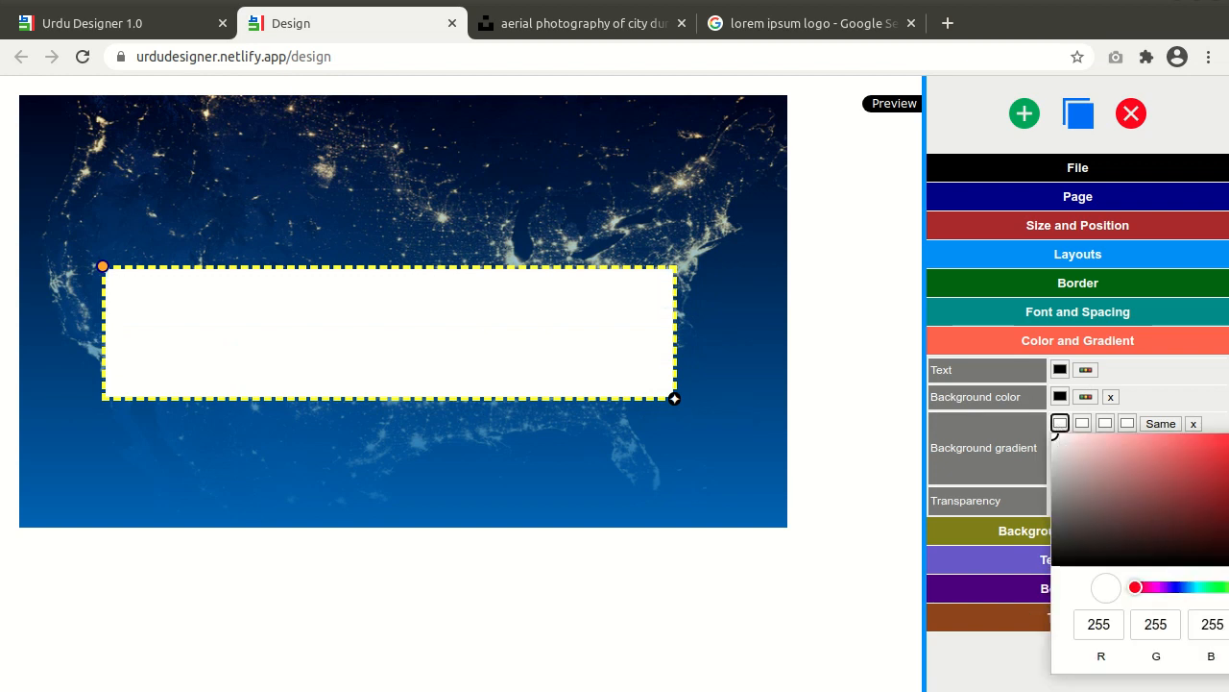
pyautogui.click(1228, 510)
pyautogui.click(887, 443)
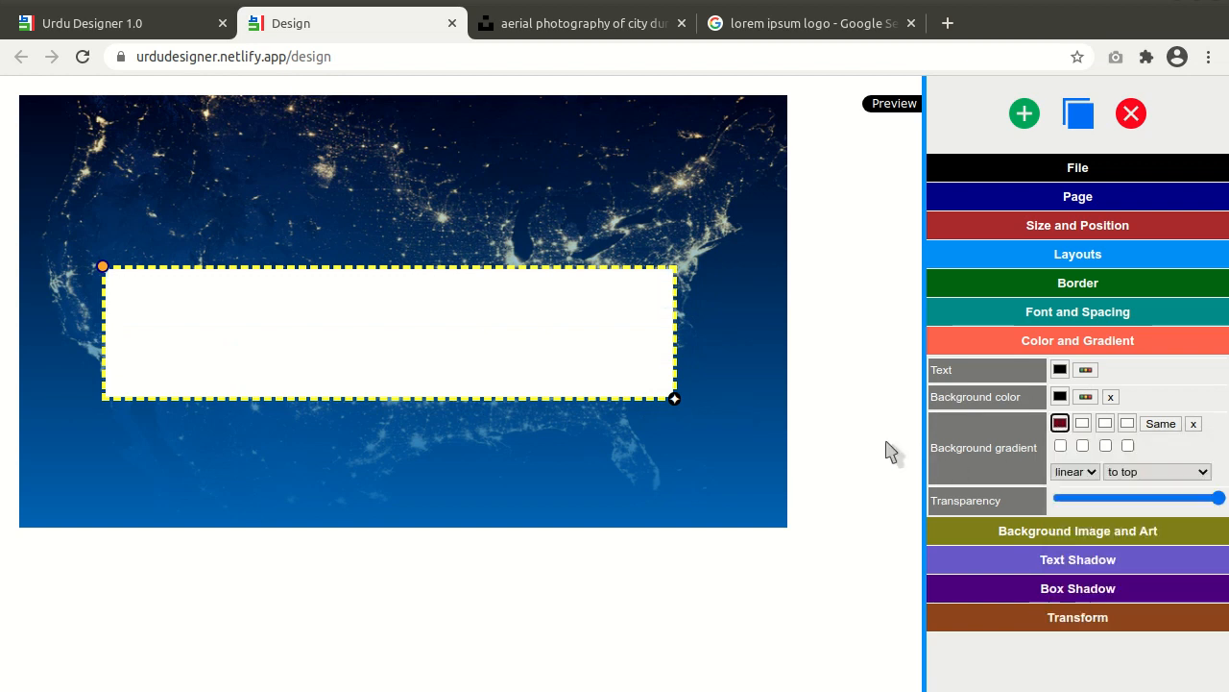
pyautogui.click(1160, 425)
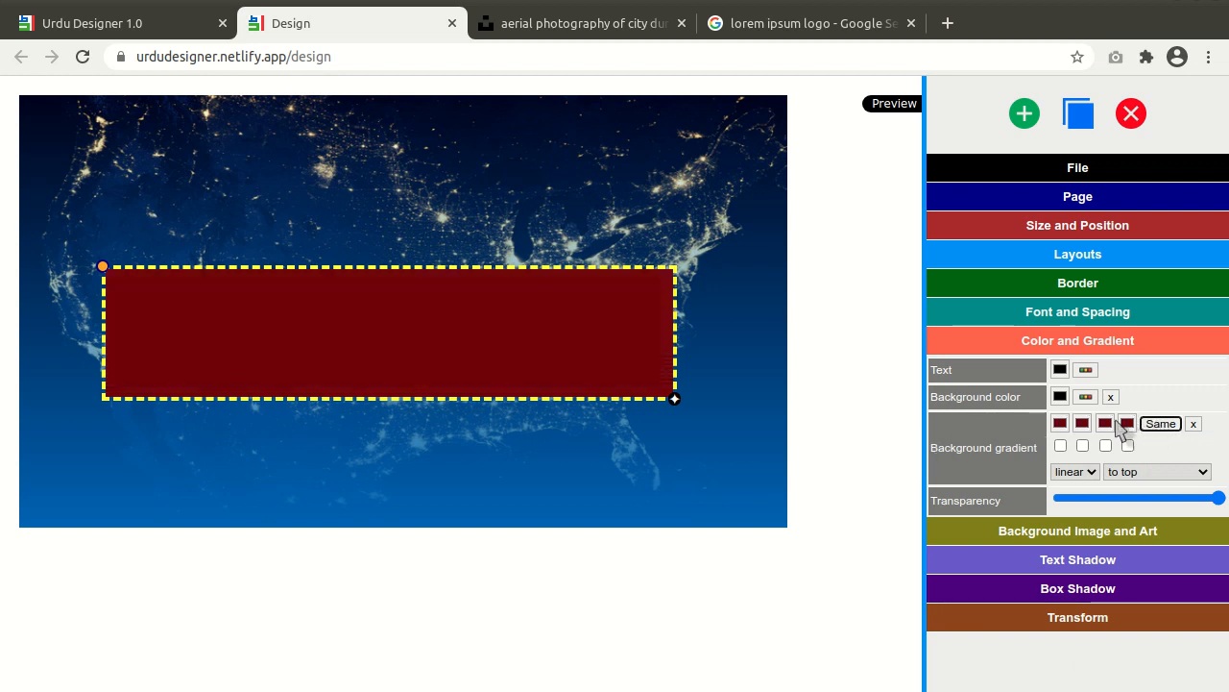
pyautogui.click(1059, 424)
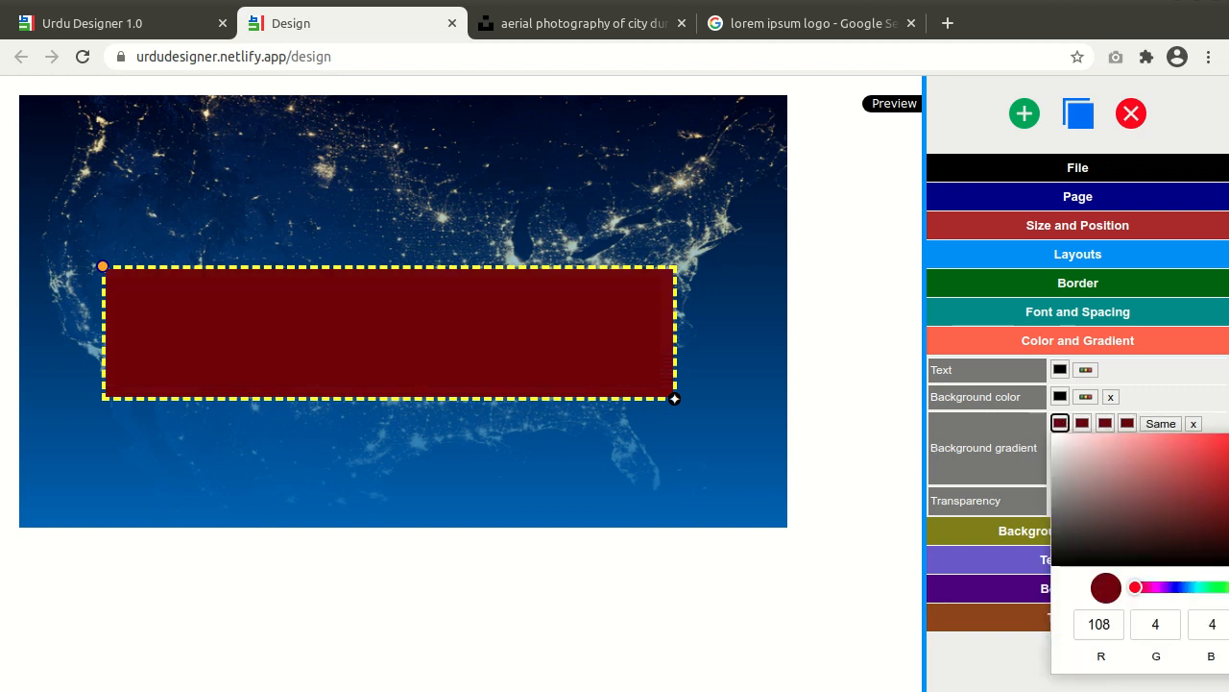
pyautogui.click(898, 477)
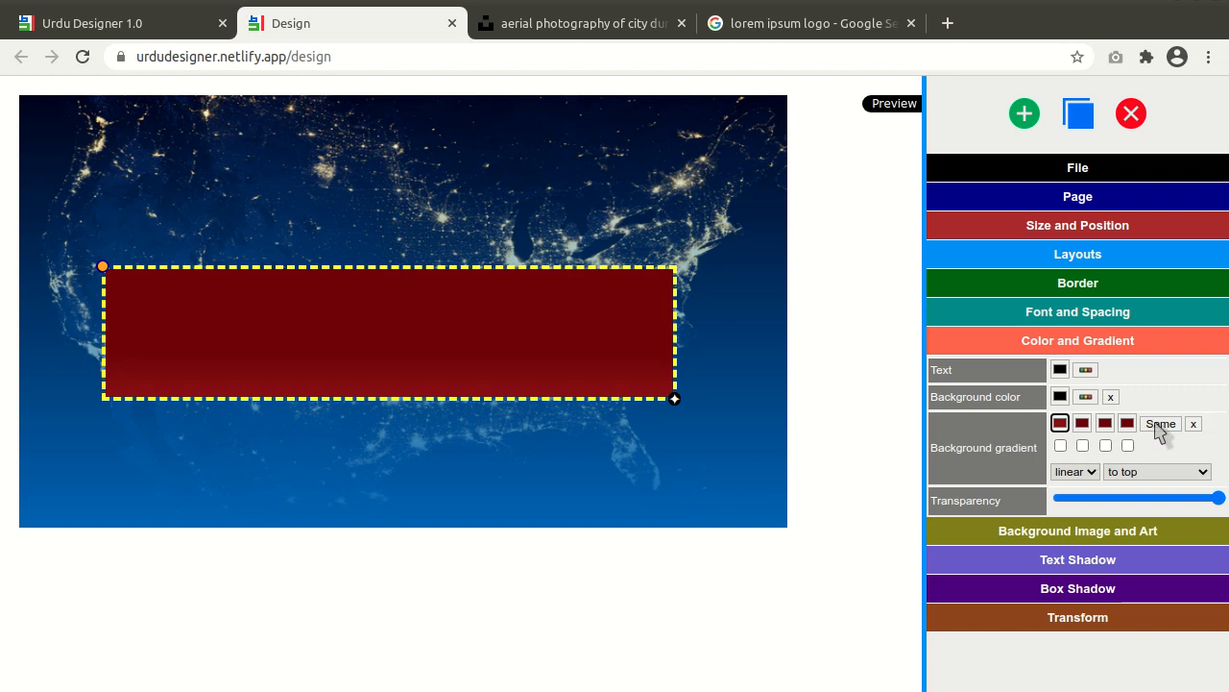
pyautogui.click(1159, 424)
# - Change the second and third background gradient colours of the box to brighter reds
pyautogui.click(1083, 426)
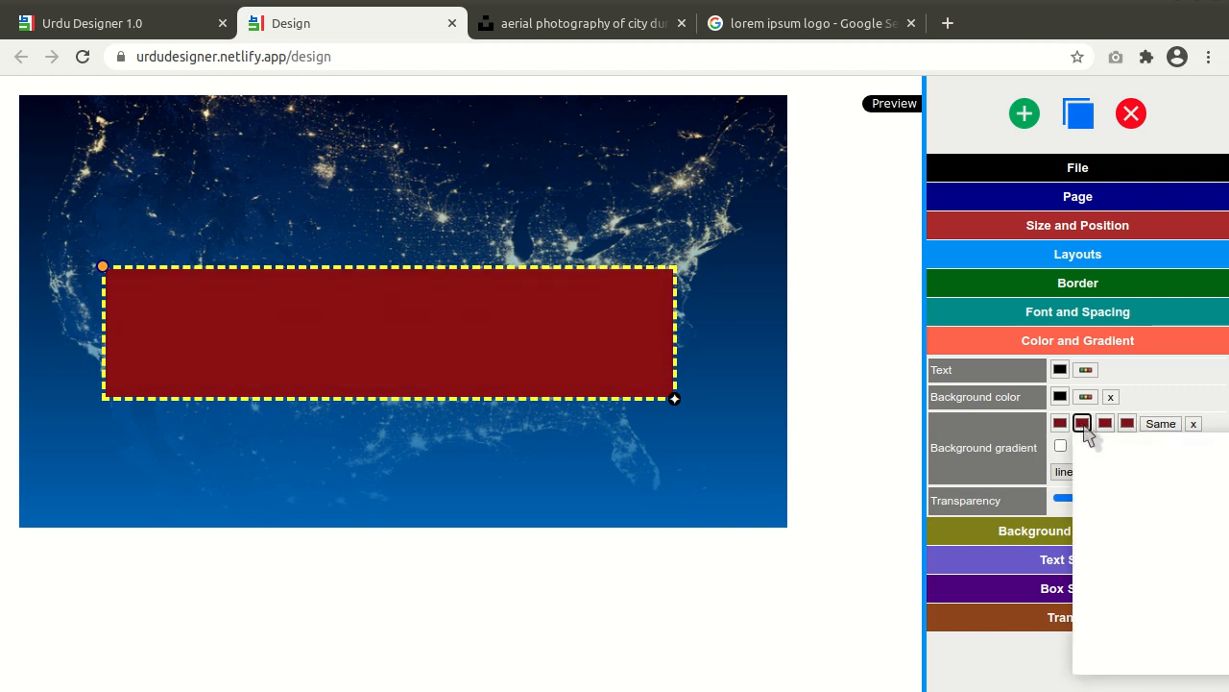
pyautogui.moveTo(1228, 496); pyautogui.dragTo(1228, 477)
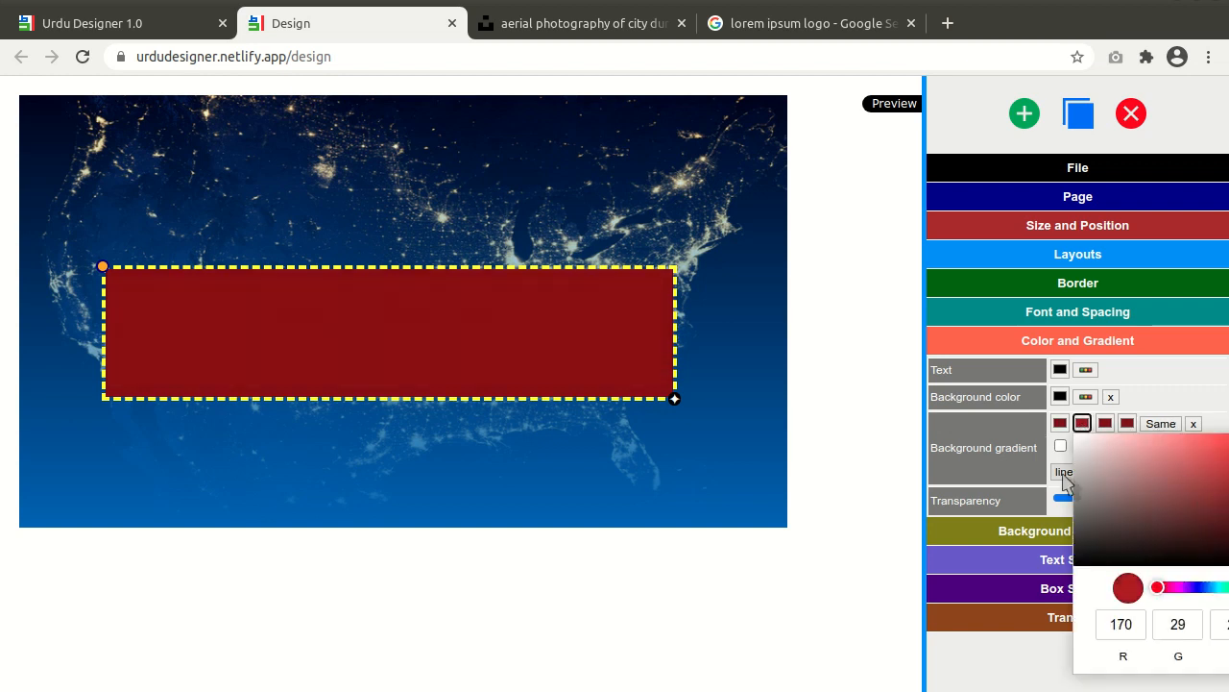
pyautogui.click(899, 459)
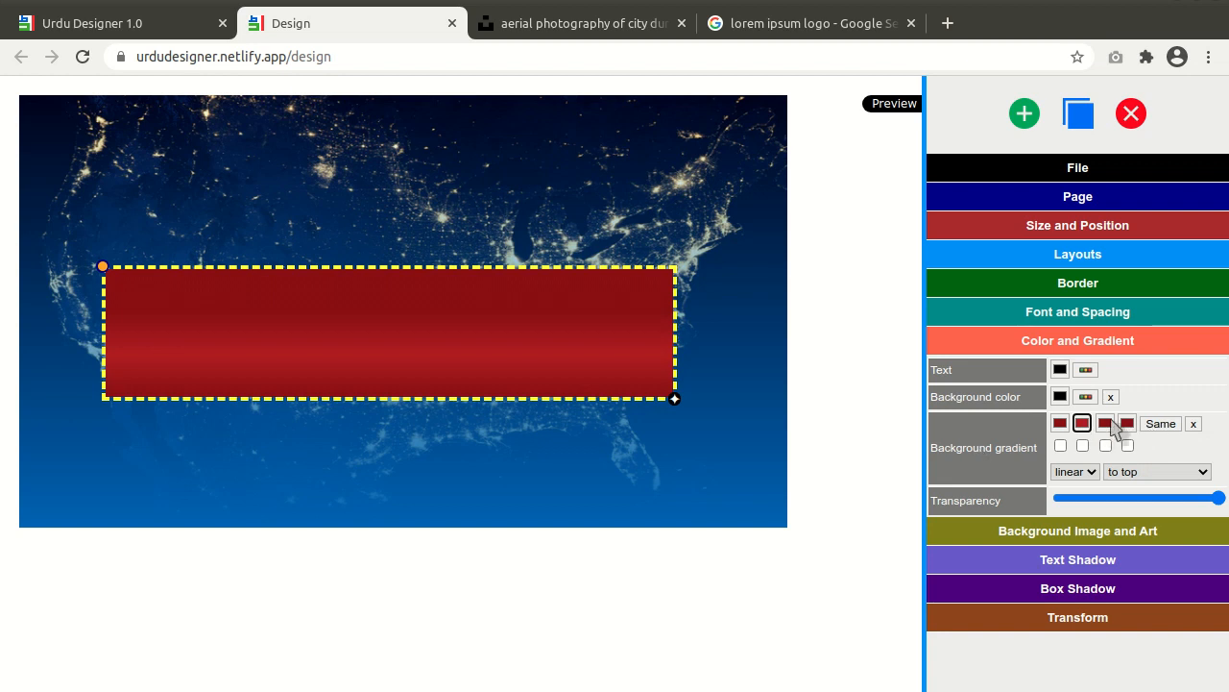
pyautogui.click(1107, 423)
pyautogui.moveTo(1228, 490); pyautogui.dragTo(1228, 473)
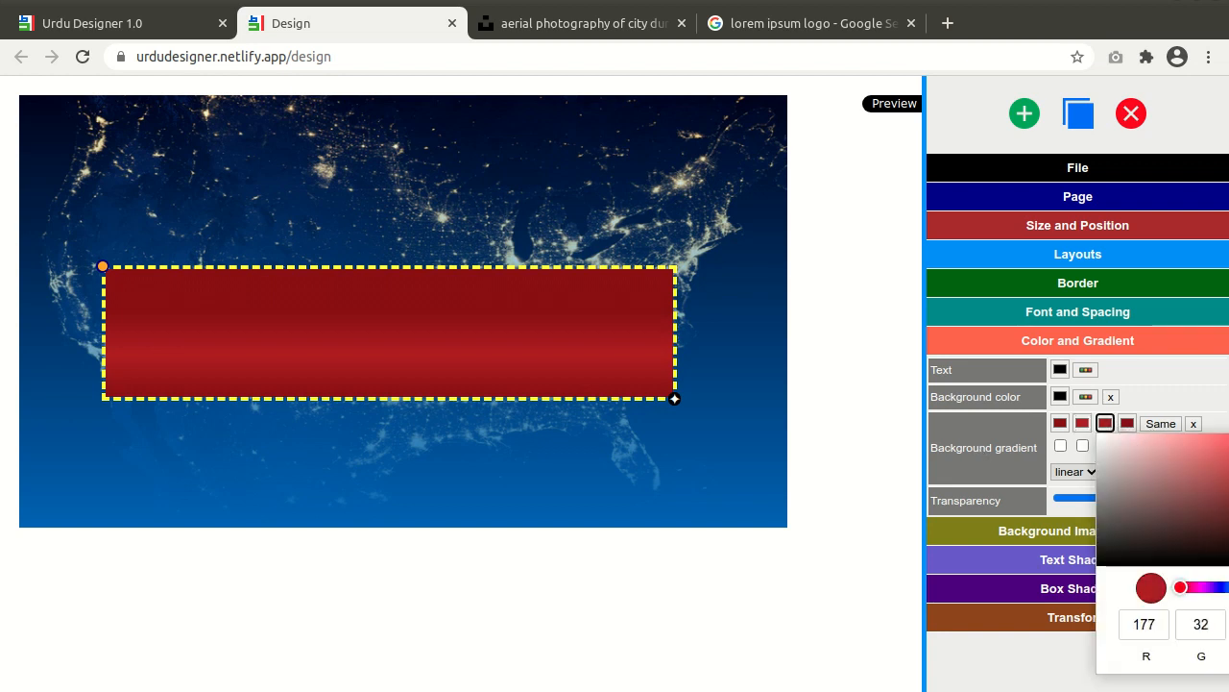
pyautogui.click(879, 455)
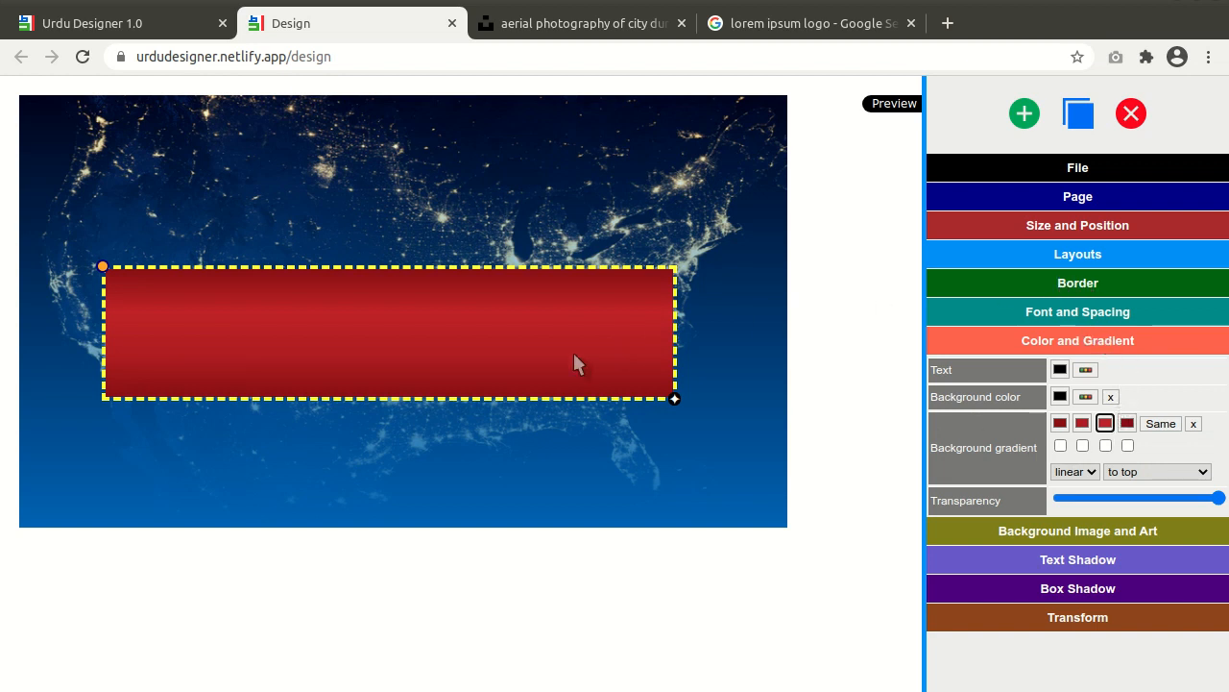
# - Enter the text BULLETIN in the red box and colour it LightGoldenRodYellow
pyautogui.click(460, 361)
pyautogui.write('bULLETIN')
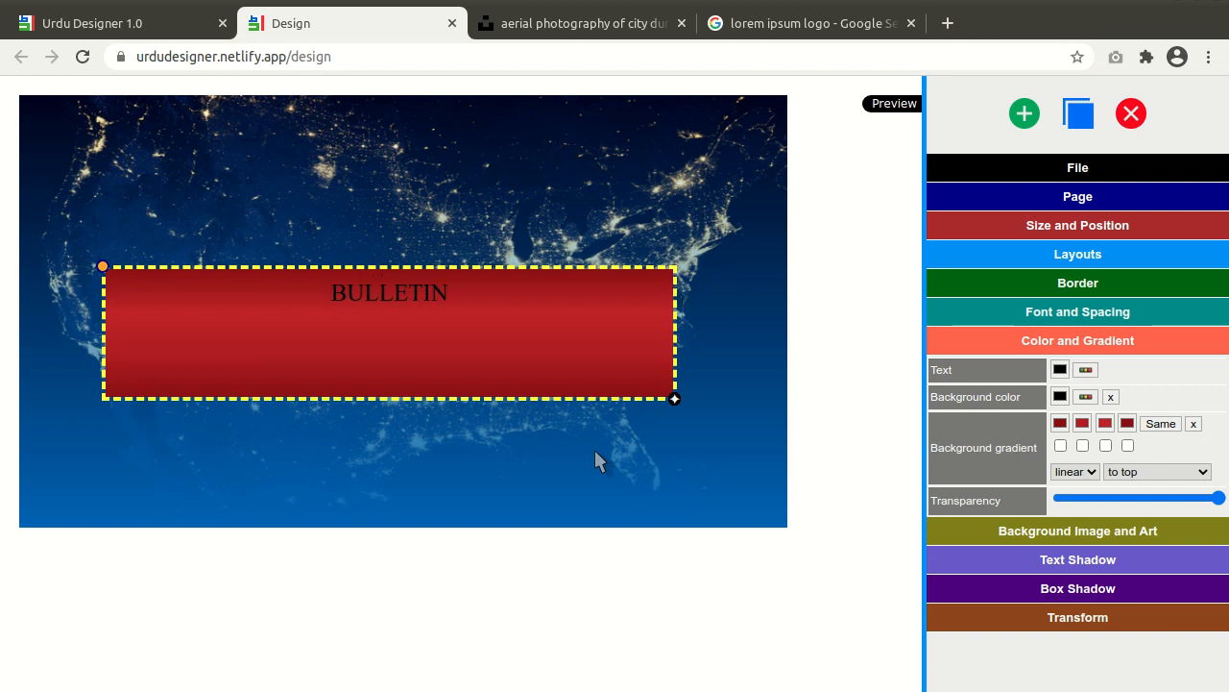
pyautogui.click(1086, 370)
pyautogui.click(1098, 517)
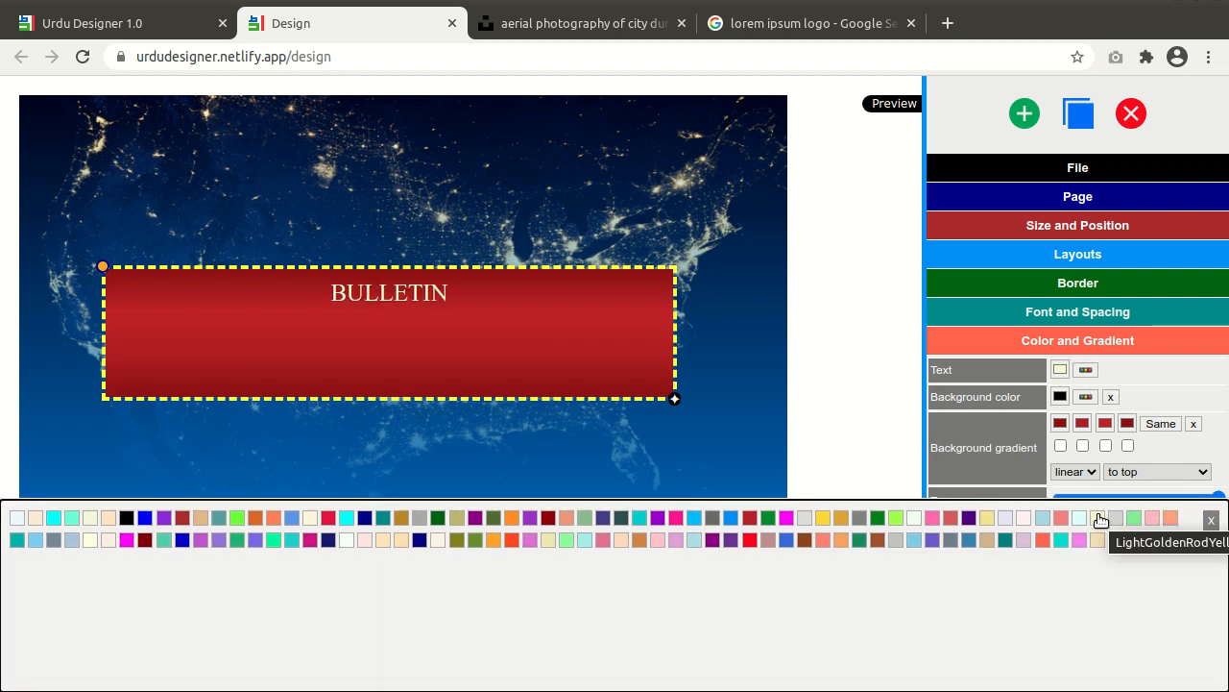
pyautogui.click(894, 424)
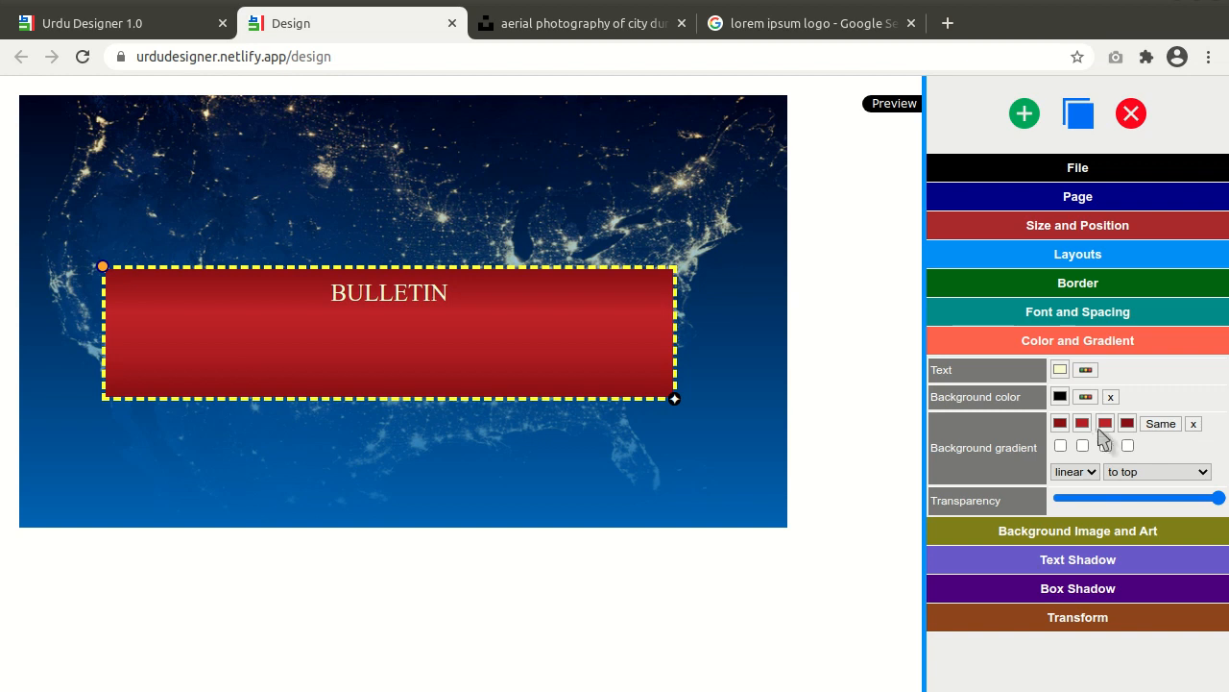
# - Set the BULLETIN text to the alqalam-regular font with a font size of 80
pyautogui.click(1092, 314)
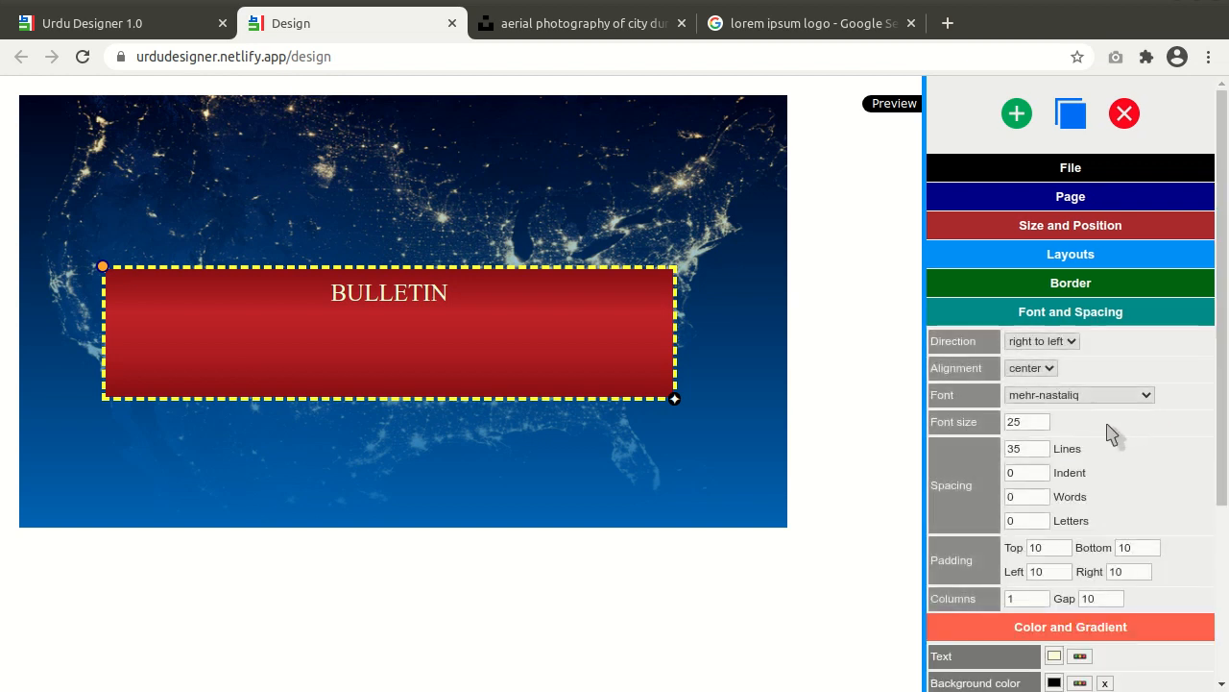
pyautogui.click(1068, 398)
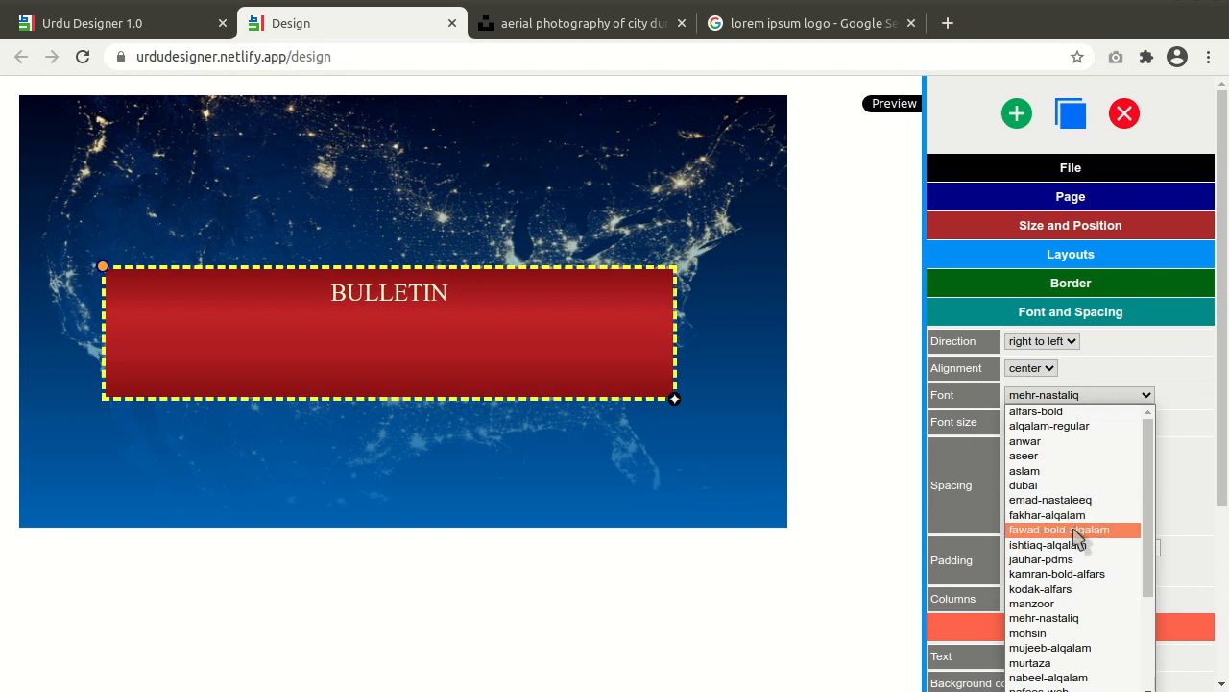
pyautogui.click(1066, 426)
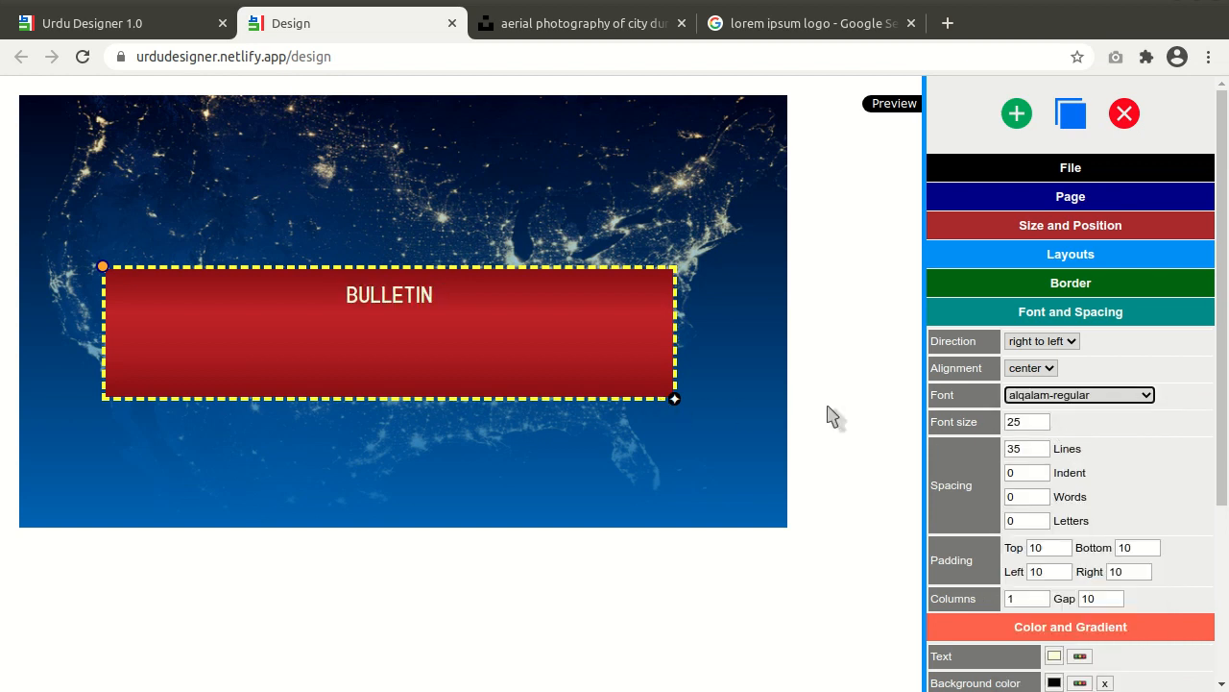
pyautogui.doubleClick(1016, 423)
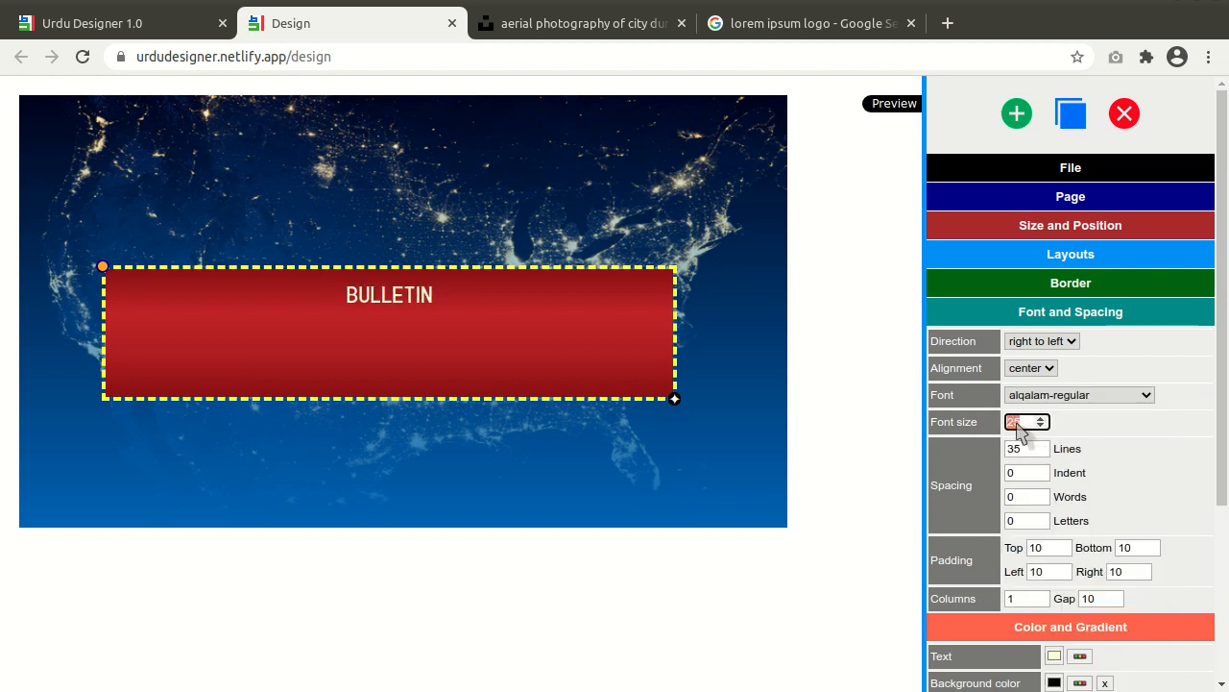
pyautogui.write('80')
pyautogui.press('Tab')
pyautogui.doubleClick(1017, 423)
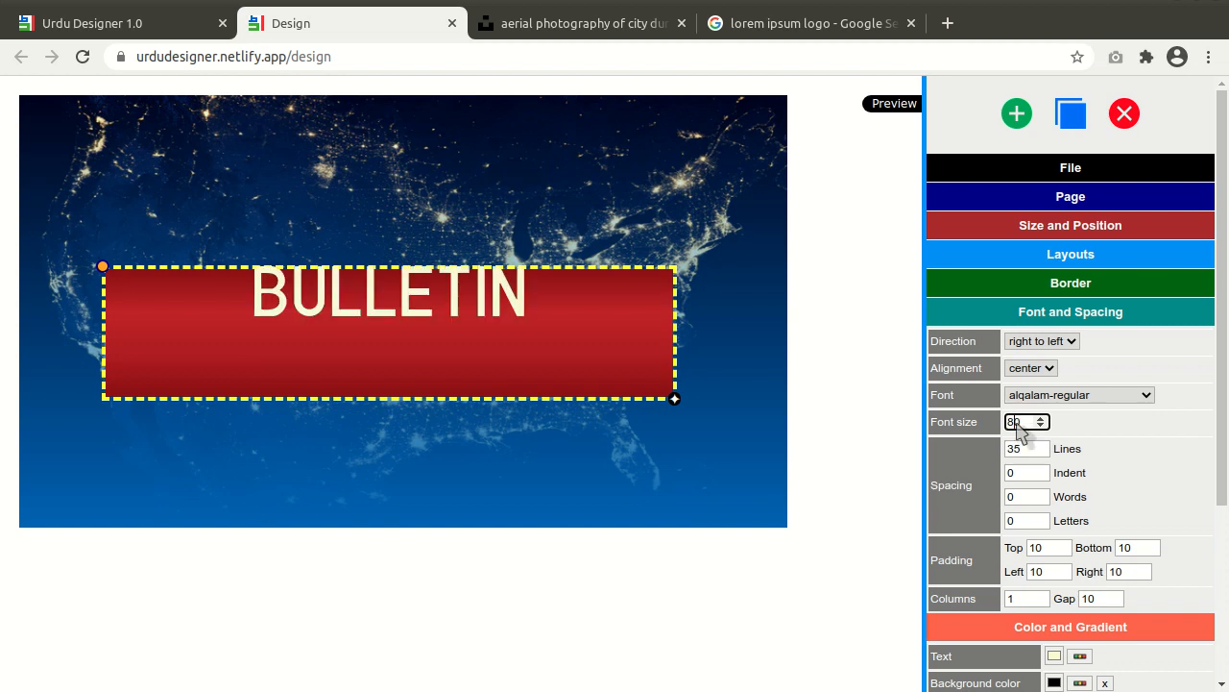
# - Set the BULLETIN text's font size to 110 and its top padding to 52
pyautogui.write('120')
pyautogui.press('Tab')
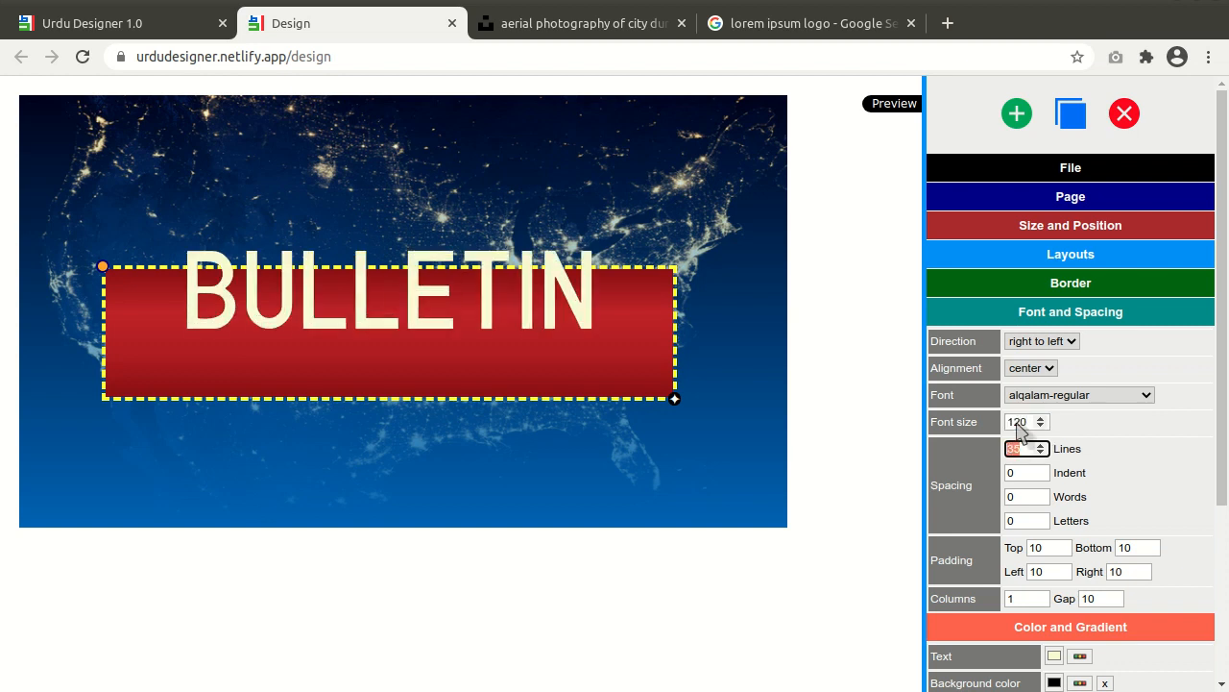
pyautogui.doubleClick(1018, 423)
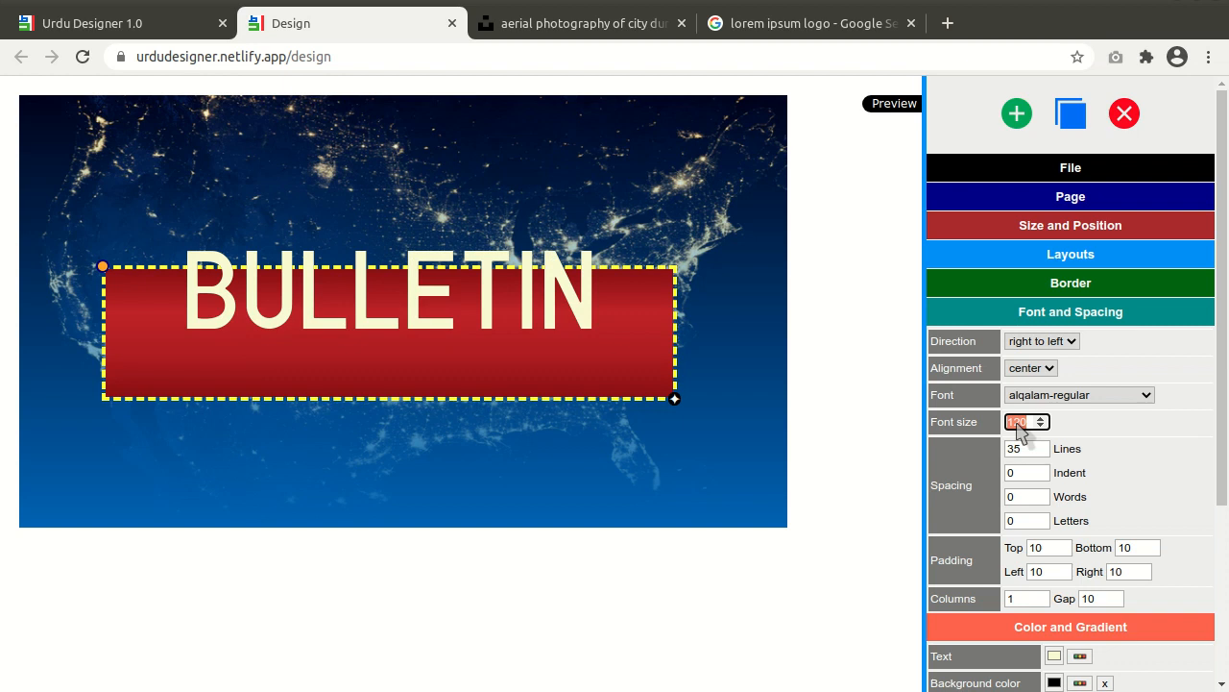
pyautogui.write('110')
pyautogui.press('Tab')
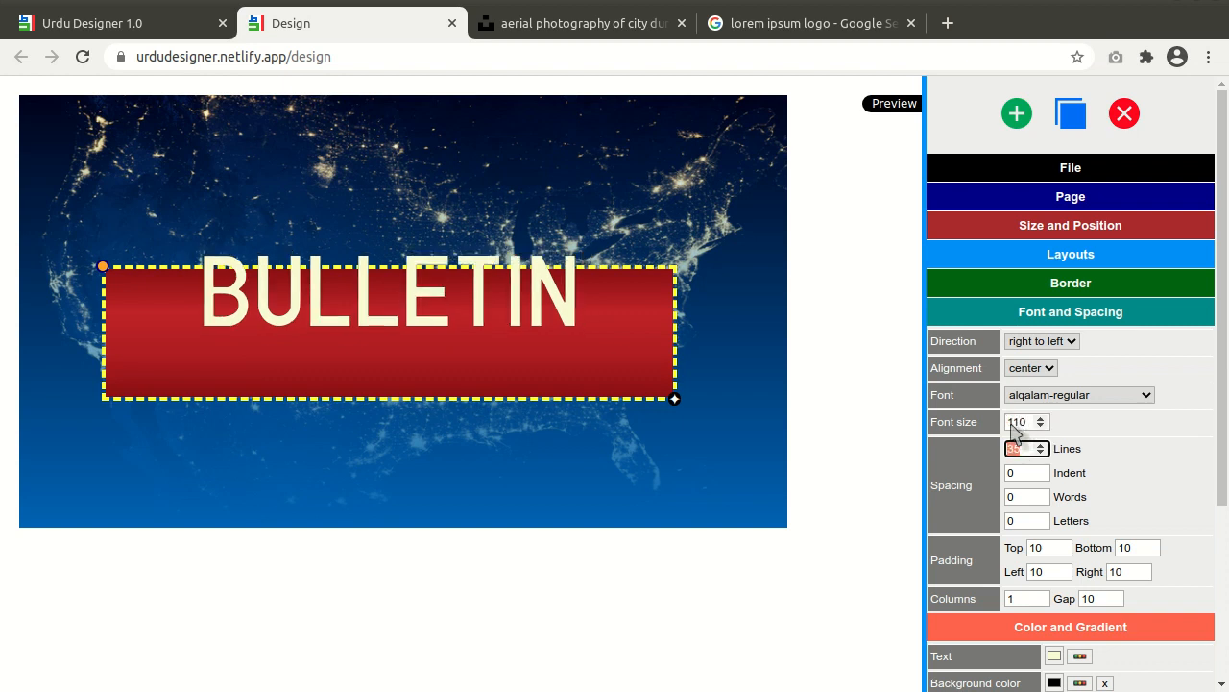
pyautogui.click(1063, 544)
pyautogui.moveTo(1065, 546); pyautogui.dragTo(1065, 546)
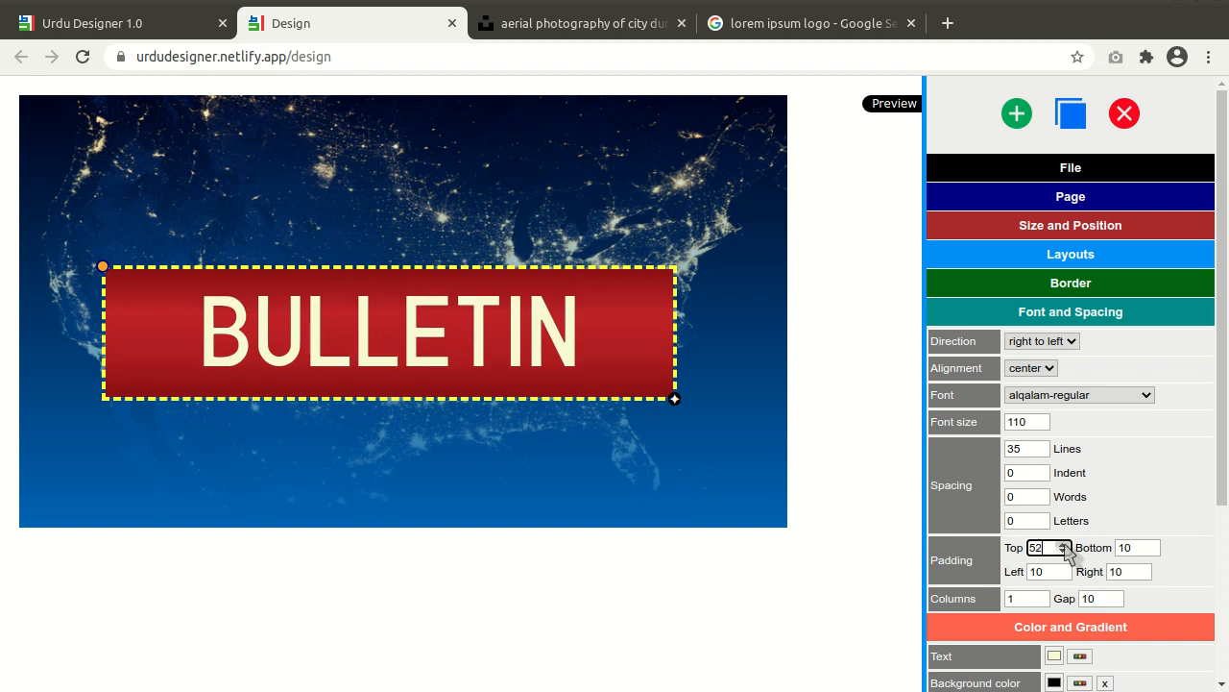
# - Increase the BULLETIN text's font size to 117 and its top padding to 54
pyautogui.click(1041, 419)
pyautogui.click(1041, 419)
pyautogui.click(1042, 420)
pyautogui.click(1042, 419)
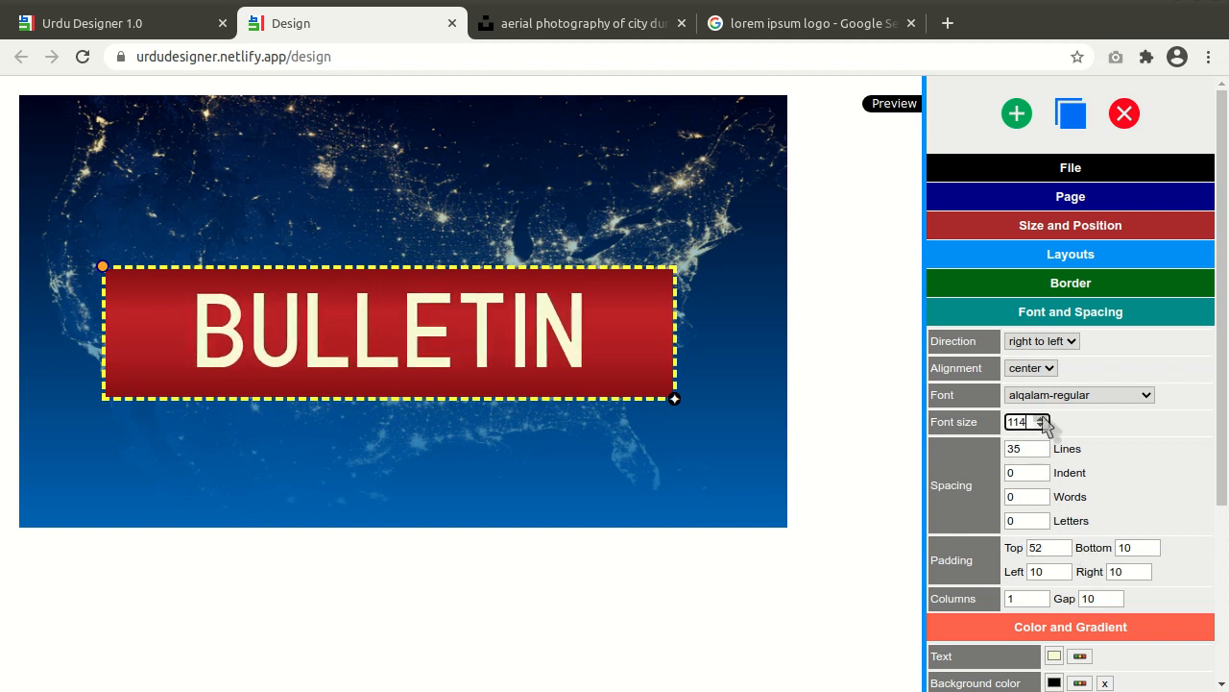
pyautogui.click(1041, 419)
pyautogui.click(1041, 419)
pyautogui.click(1041, 419)
pyautogui.click(1063, 545)
pyautogui.click(1063, 544)
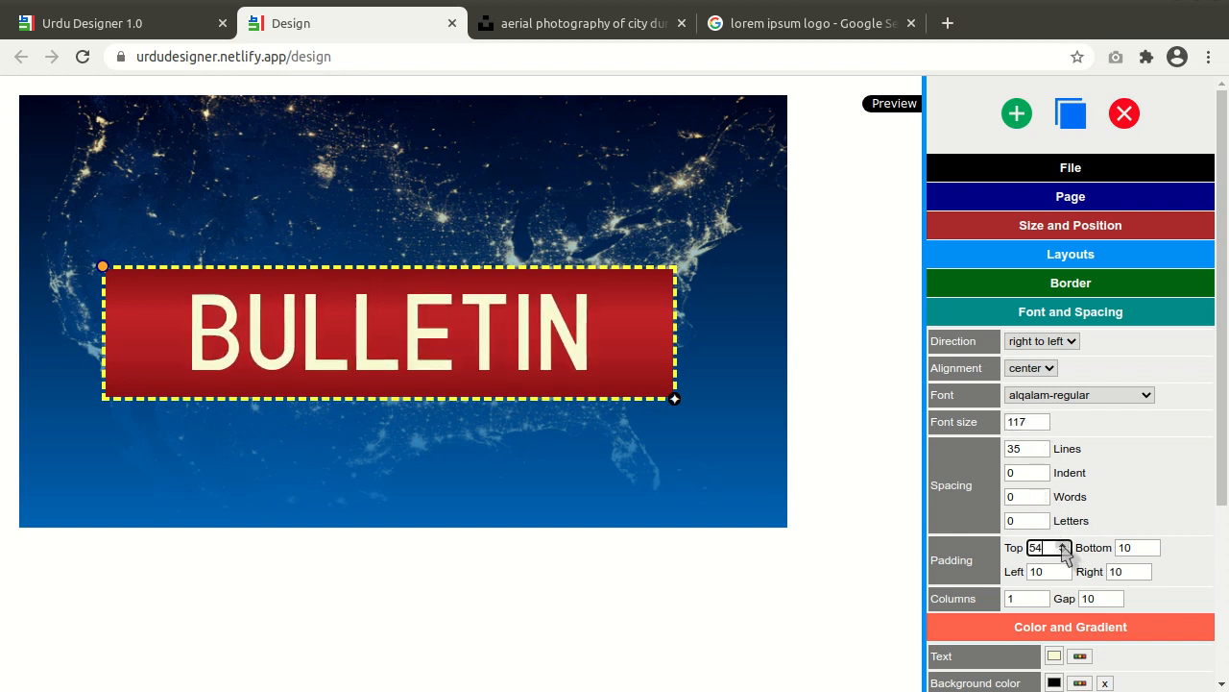
# - Round the banner's corners with border radii of 50 and 10 for the upper pair and 10 and 50 for the lower pair
pyautogui.click(1073, 285)
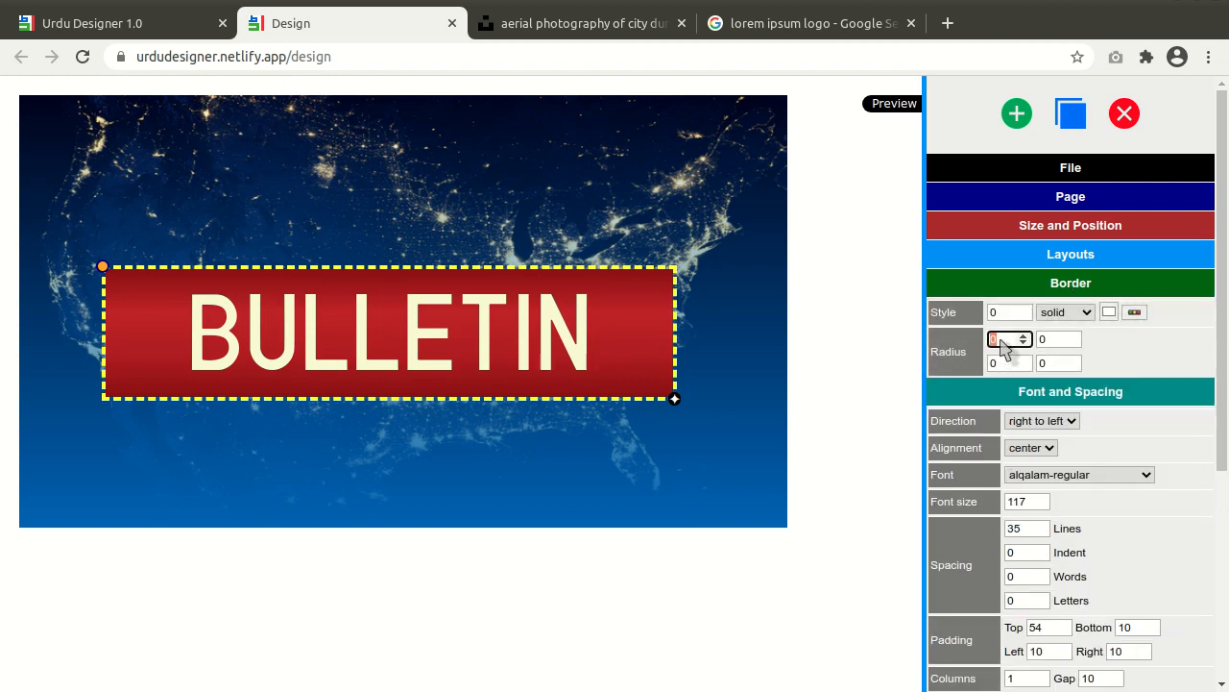
pyautogui.write('50')
pyautogui.press('Tab')
pyautogui.write('10')
pyautogui.press('Tab')
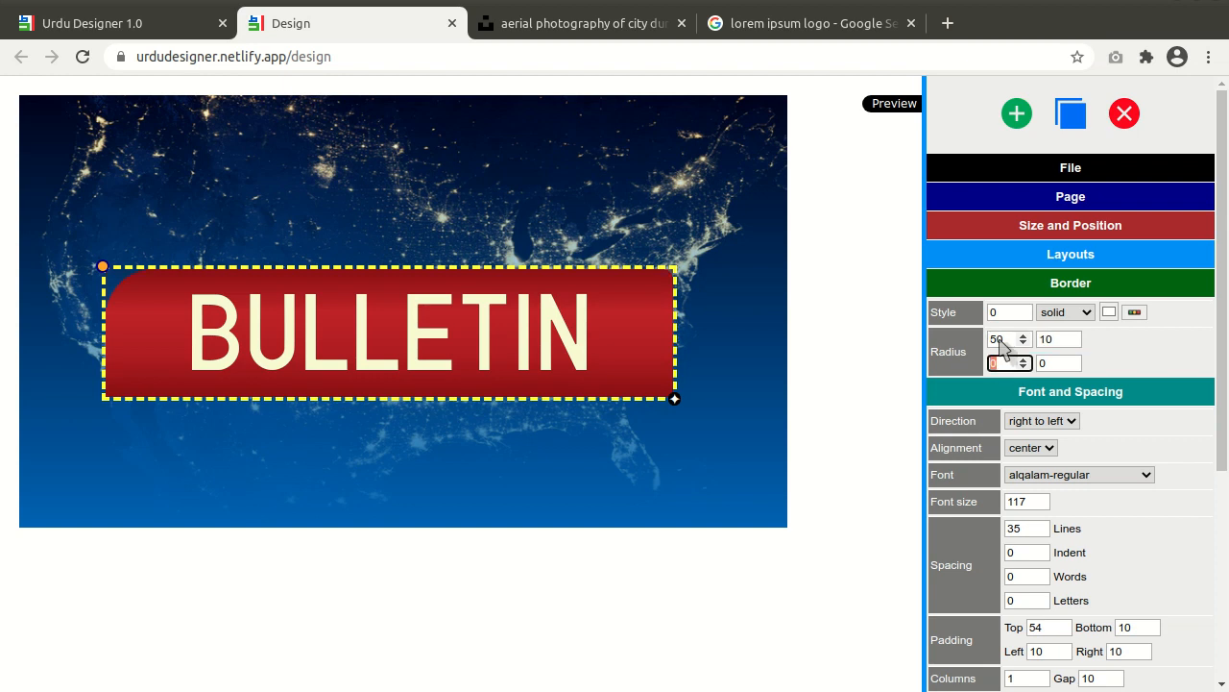
pyautogui.press('Tab')
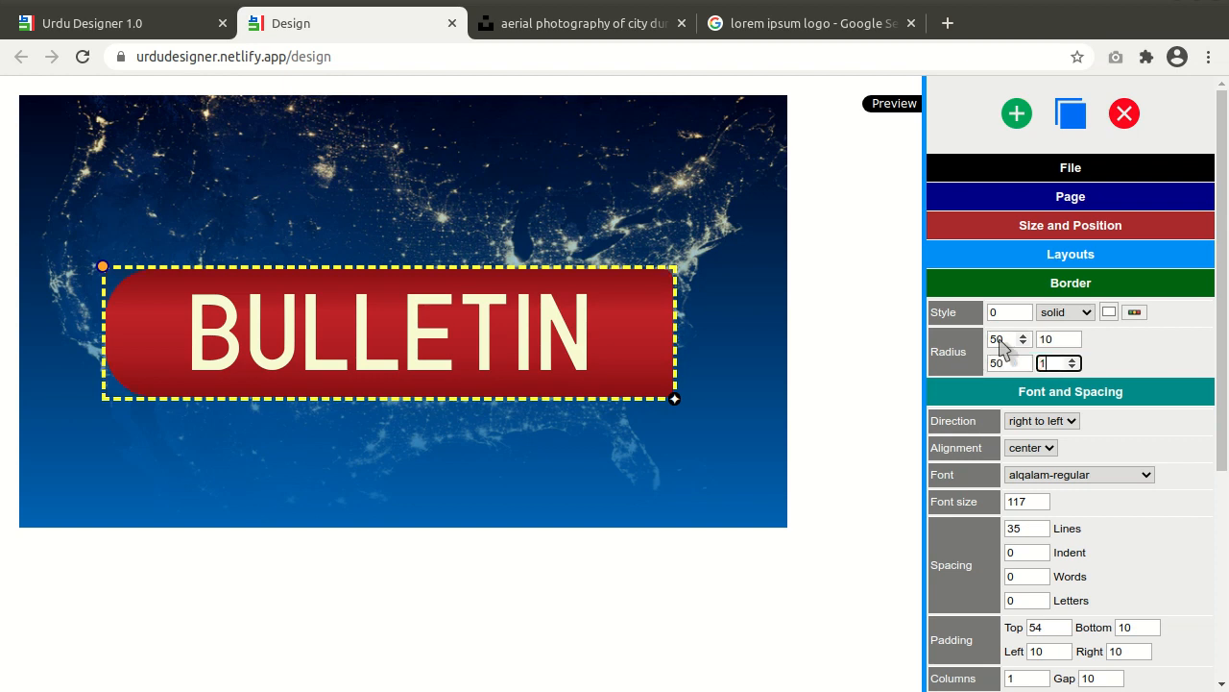
pyautogui.press('Tab')
pyautogui.hotkey('shift', 'Tab')
pyautogui.hotkey('shift', 'Tab')
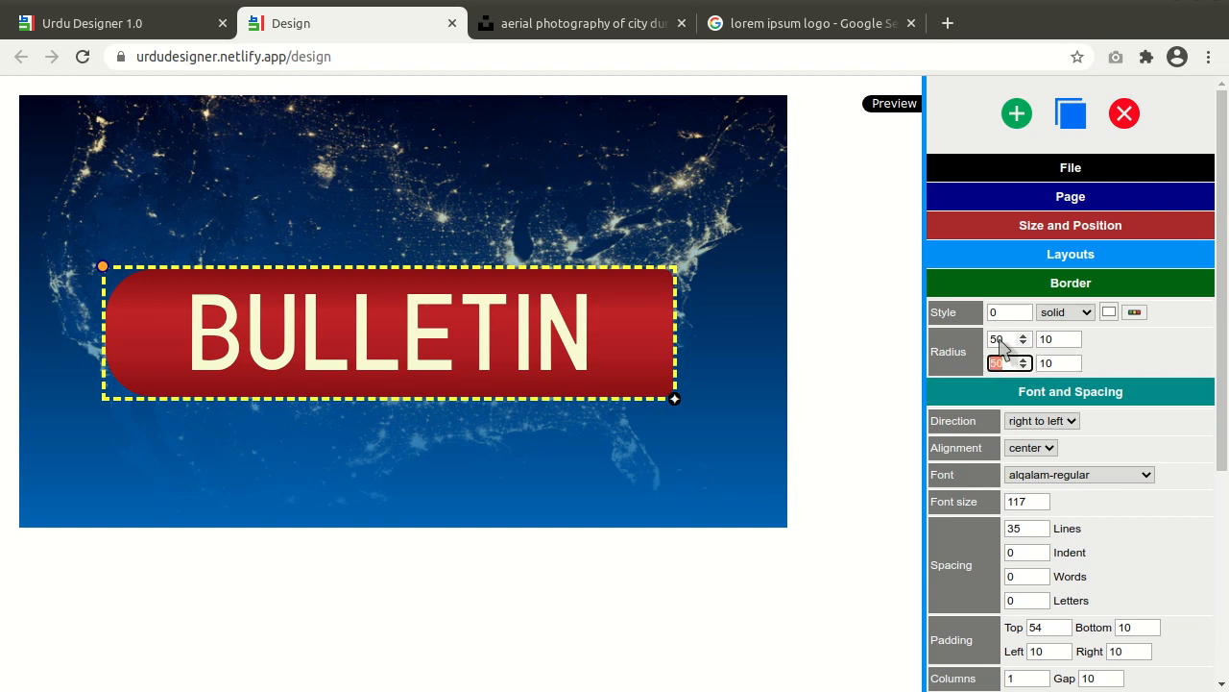
pyautogui.write('10')
pyautogui.press('Tab')
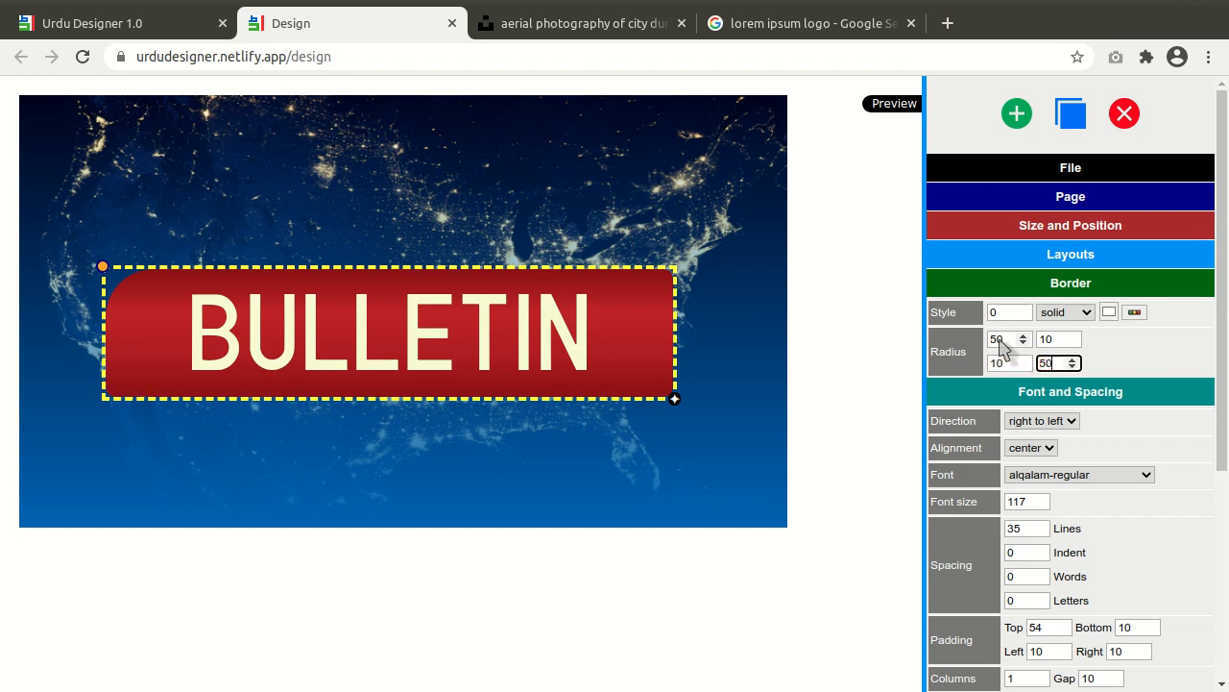
pyautogui.press('Tab')
# - Raise the banner's upper-left and lower-right corner radii to 100
pyautogui.hotkey('shift', 'Tab')
pyautogui.hotkey('shift', 'Tab')
pyautogui.hotkey('shift', 'Tab')
pyautogui.hotkey('shift', 'Tab')
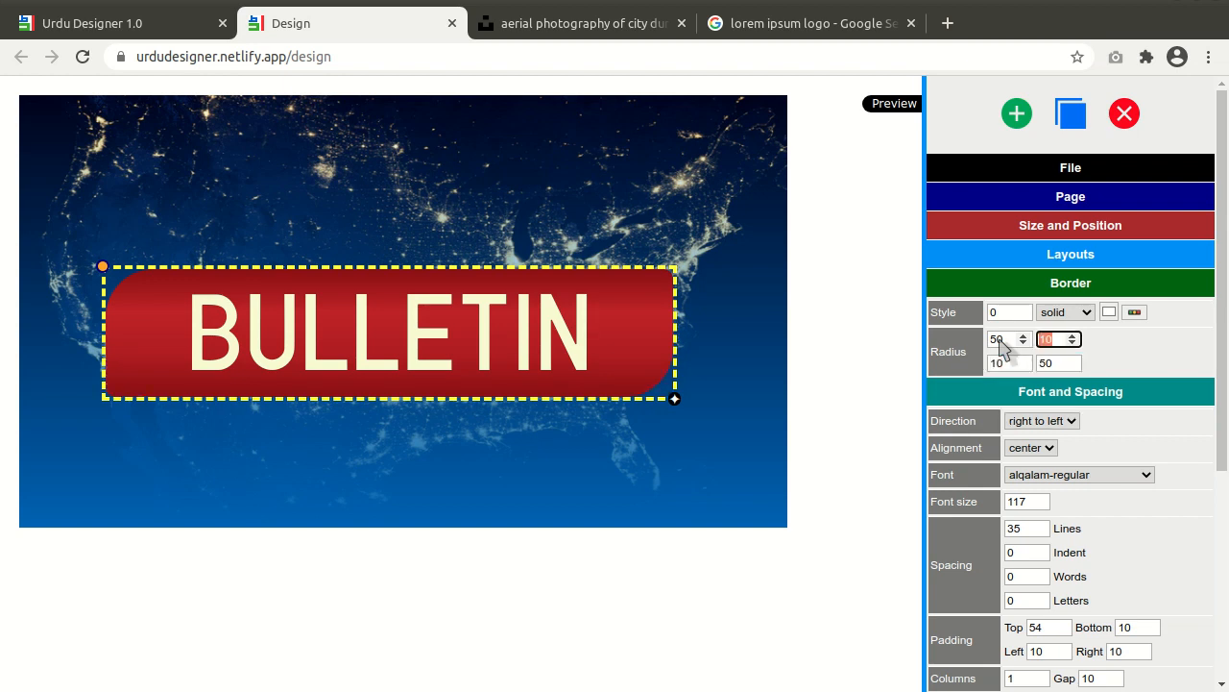
pyautogui.write('100')
pyautogui.press('Tab')
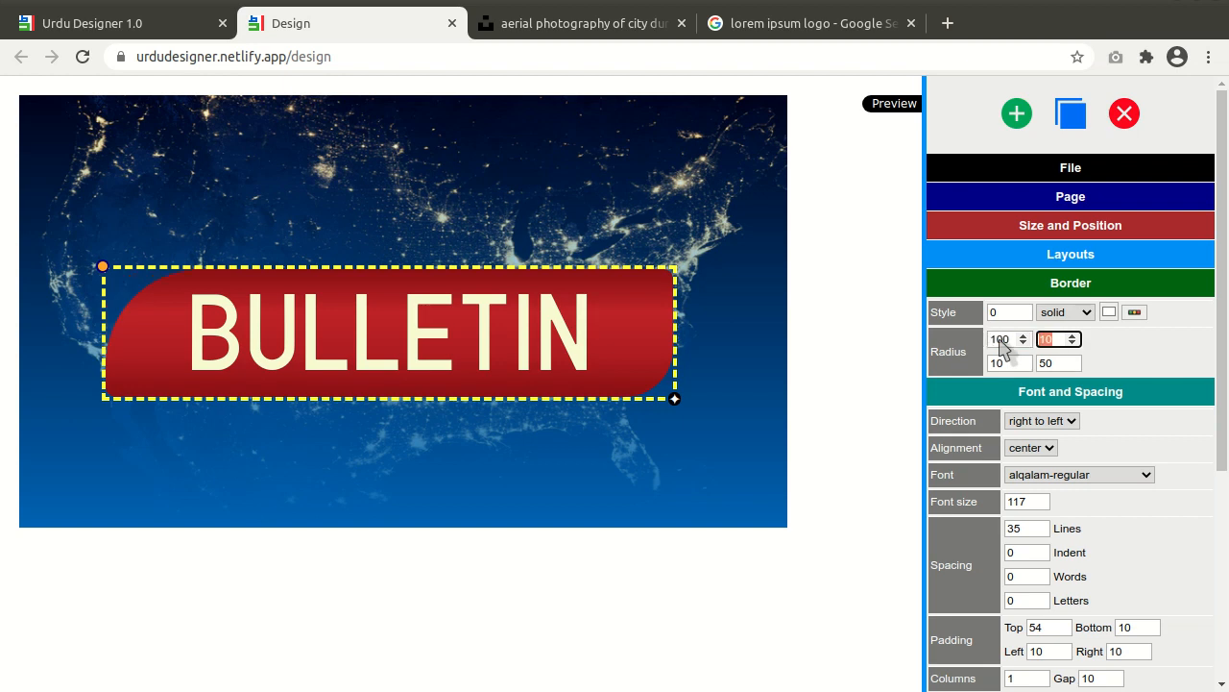
pyautogui.press('Tab')
pyautogui.press('Tab')
pyautogui.write('1')
pyautogui.press('Tab')
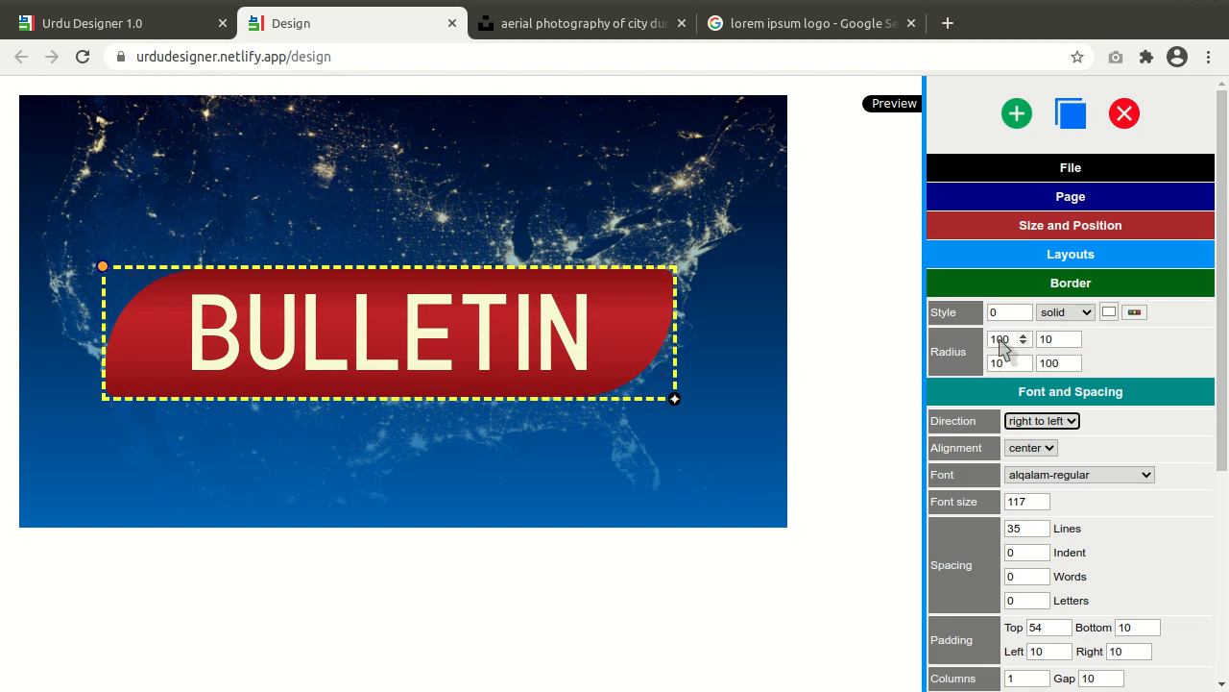
pyautogui.click(480, 360)
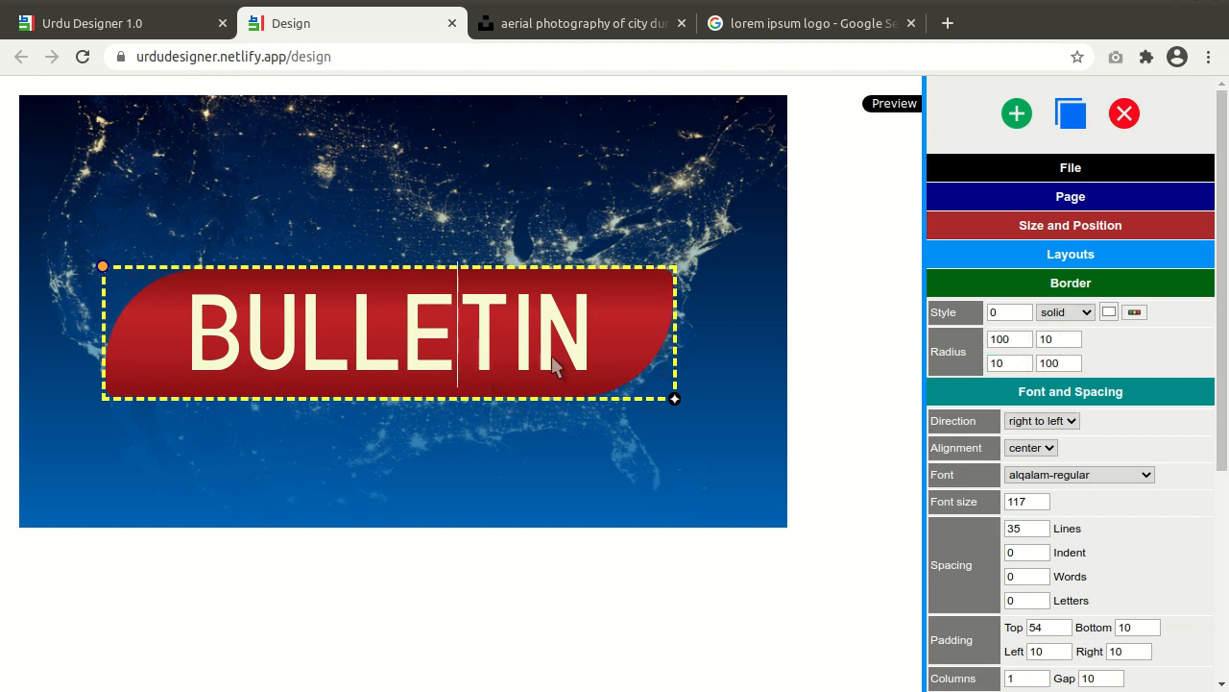
# - Give the banner a solid black border with a width of 5
pyautogui.click(1135, 312)
pyautogui.click(125, 519)
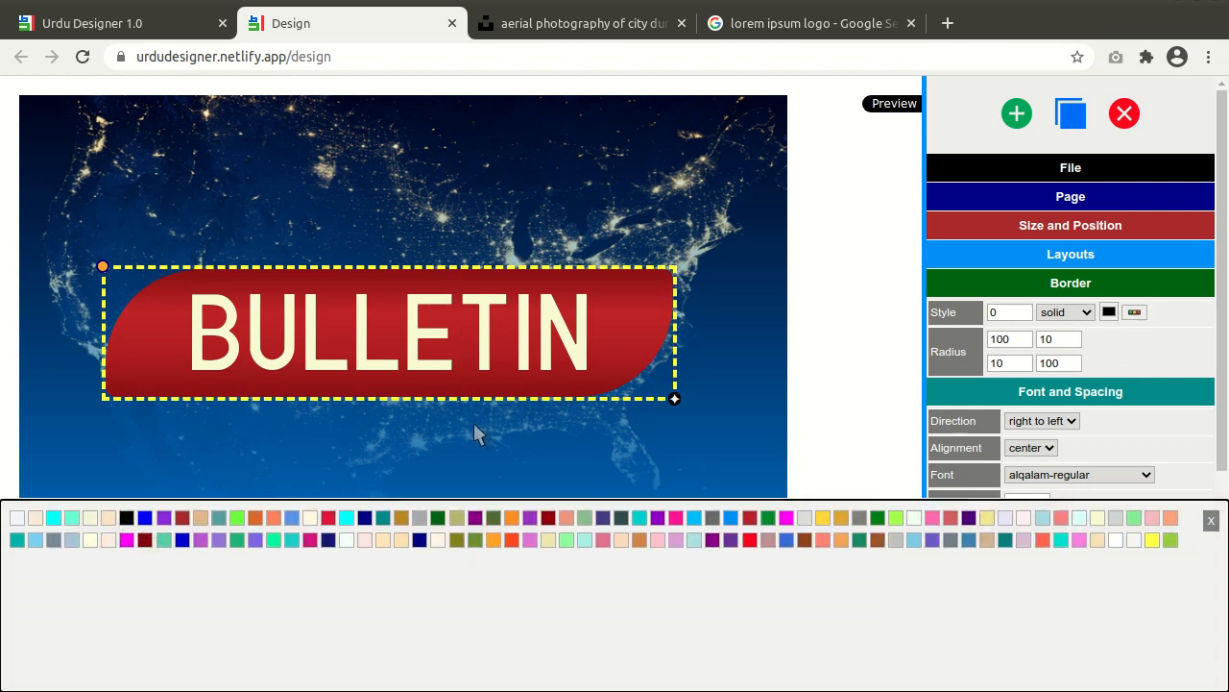
pyautogui.click(1024, 308)
pyautogui.click(1024, 308)
pyautogui.click(1024, 308)
pyautogui.click(1024, 308)
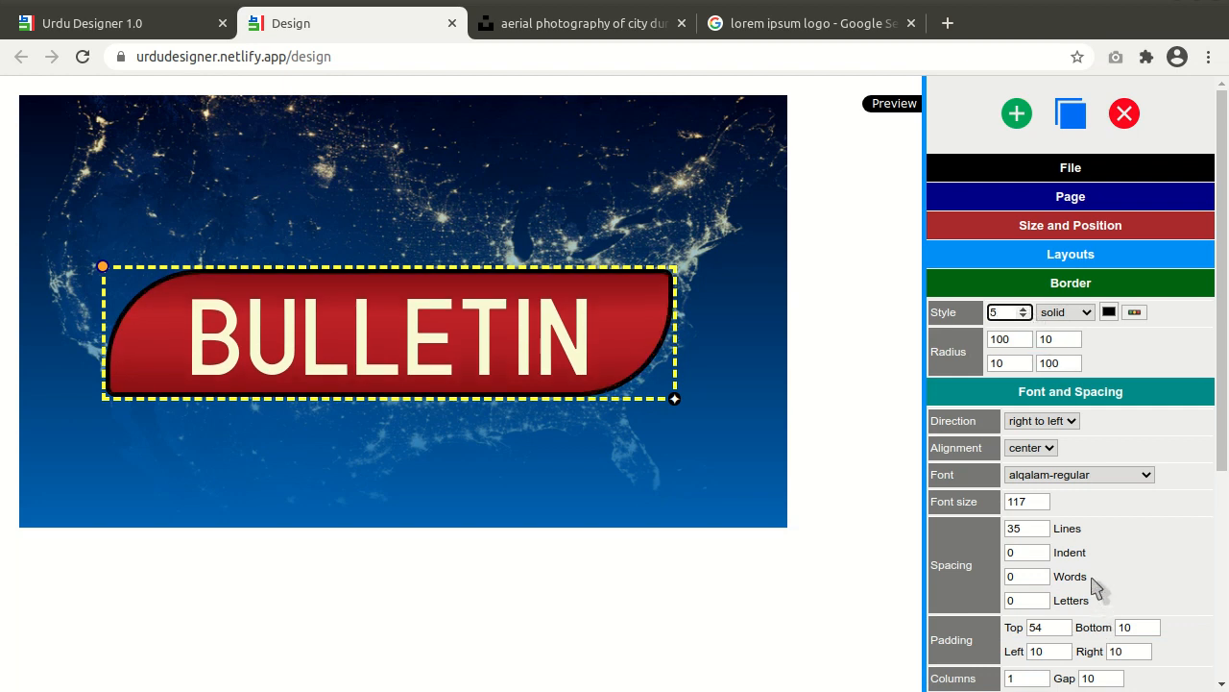
# - Reduce the BULLETIN text's top padding to 50
pyautogui.scroll(-1, 1092, 576)
pyautogui.click(1063, 529)
pyautogui.click(1063, 529)
pyautogui.click(1064, 530)
pyautogui.click(1063, 529)
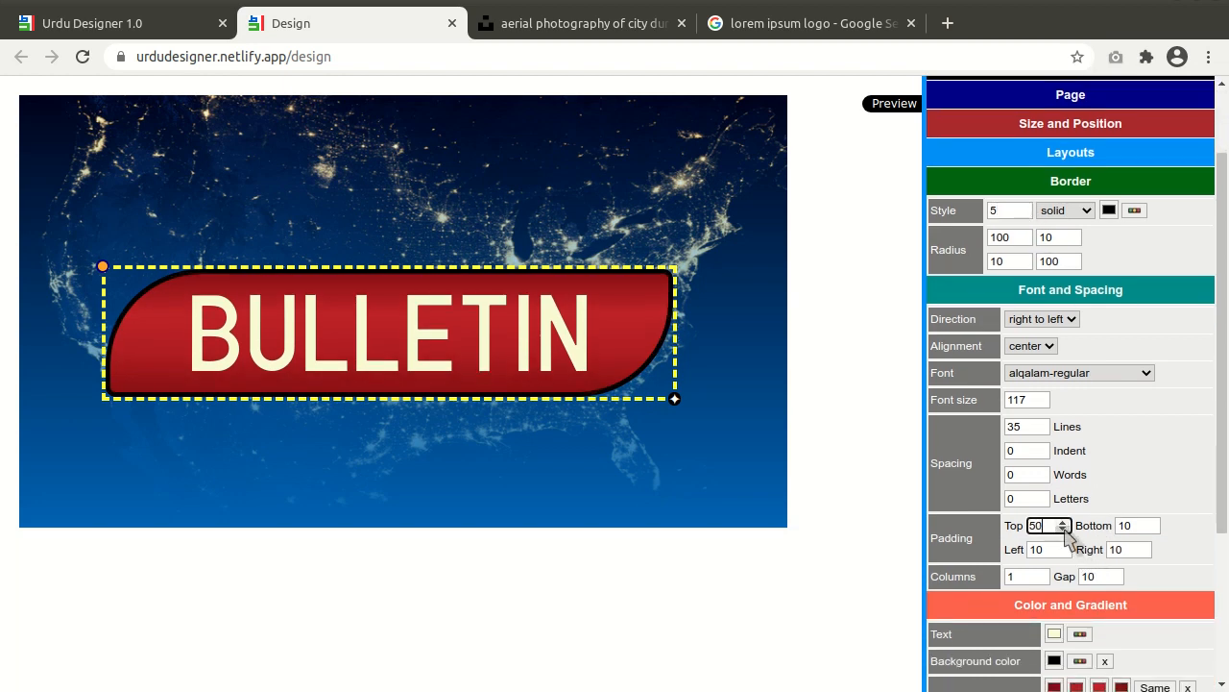
# - Make the banner box slightly taller and set its text's top padding to 54
pyautogui.moveTo(678, 404); pyautogui.dragTo(679, 413)
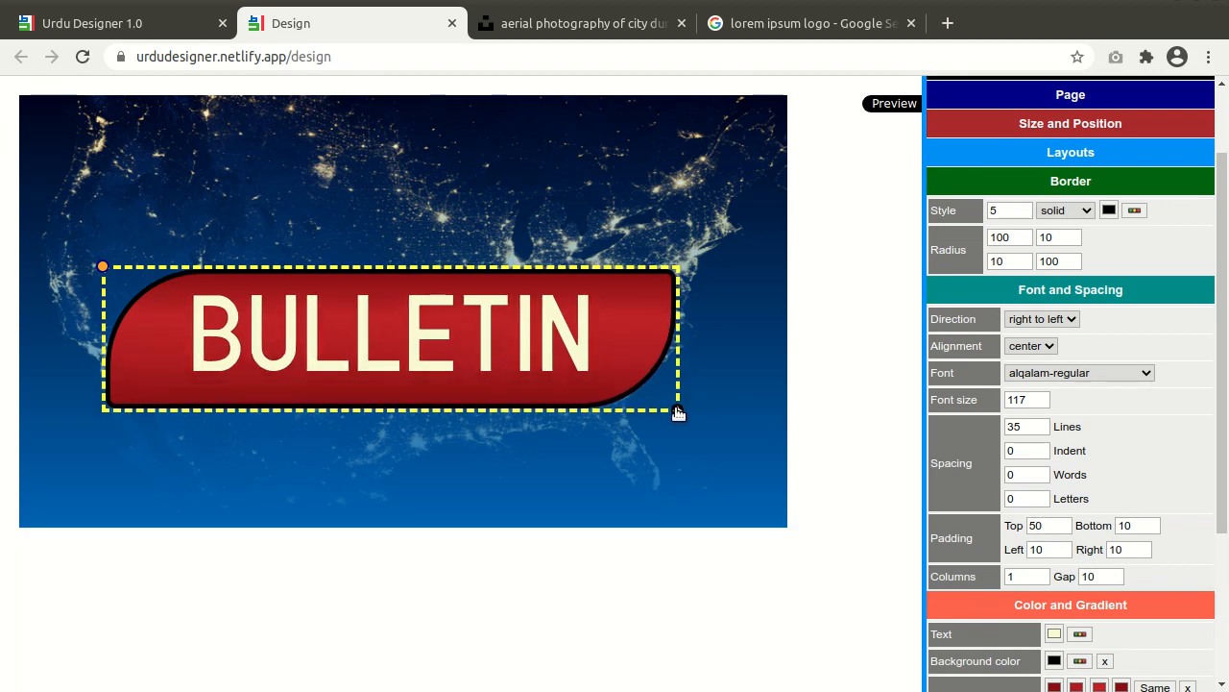
pyautogui.click(1062, 521)
pyautogui.click(1063, 522)
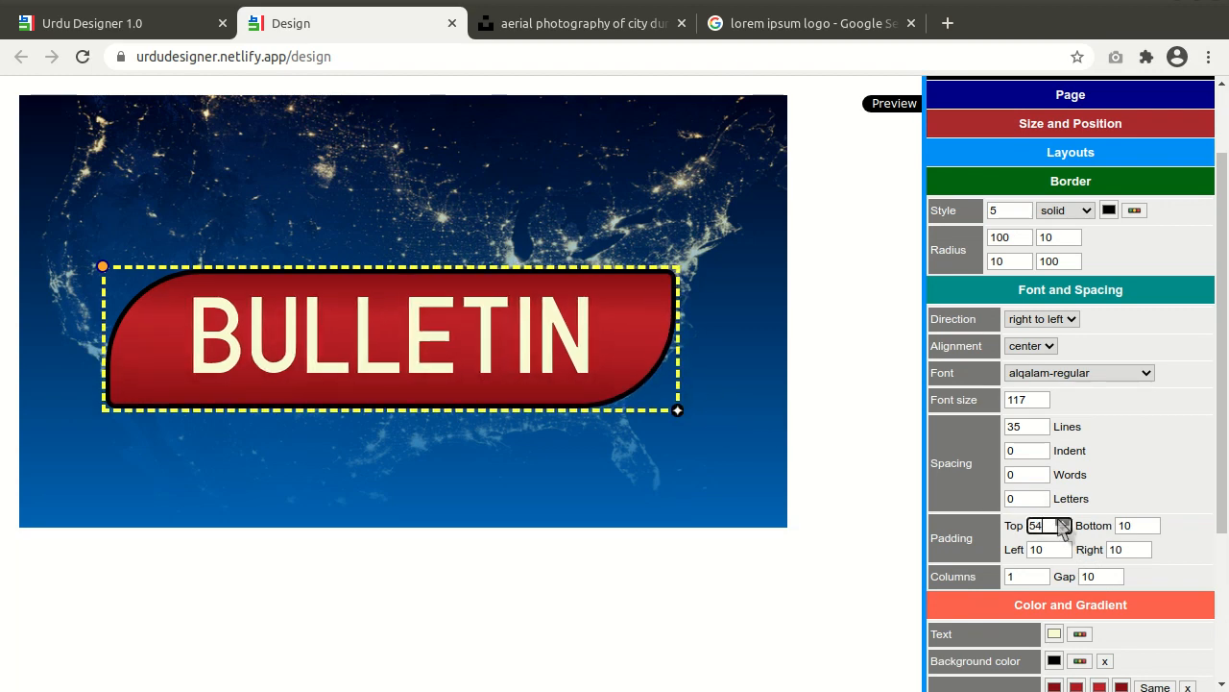
pyautogui.click(1063, 522)
pyautogui.click(1063, 522)
# - Skew the BULLETIN banner by -18 degrees and shift it slightly right and up to centre it on the map
pyautogui.scroll(-5, 1069, 508)
pyautogui.click(1074, 655)
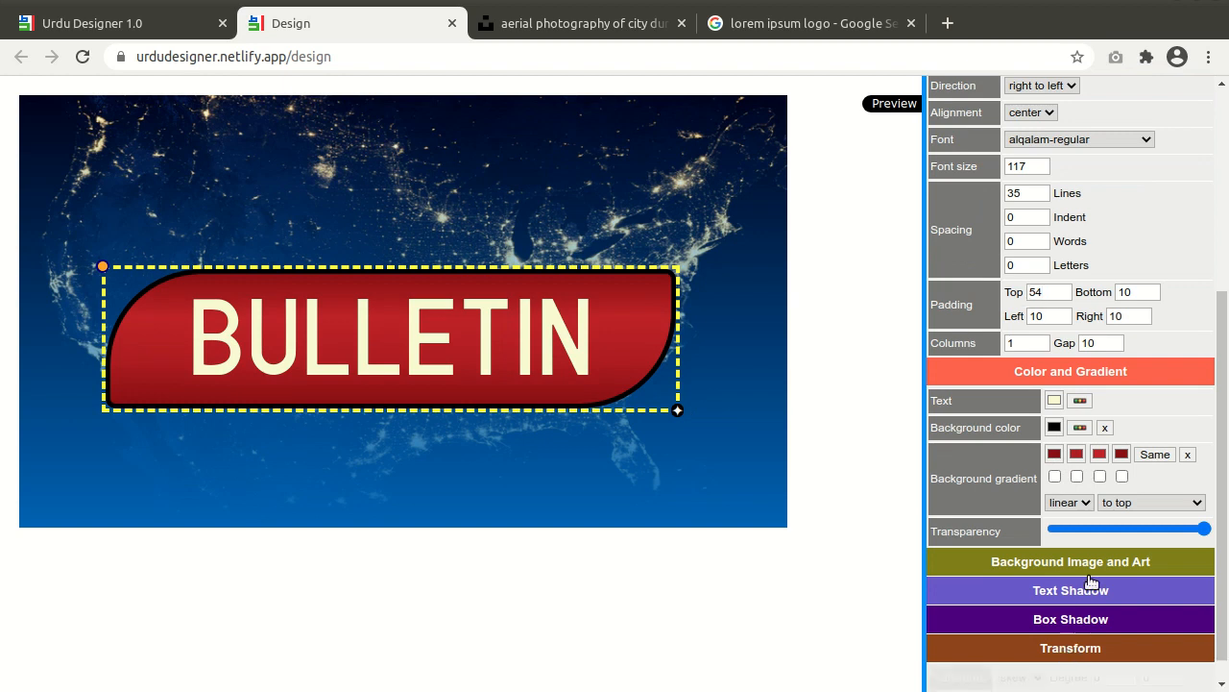
pyautogui.scroll(-1, 1089, 509)
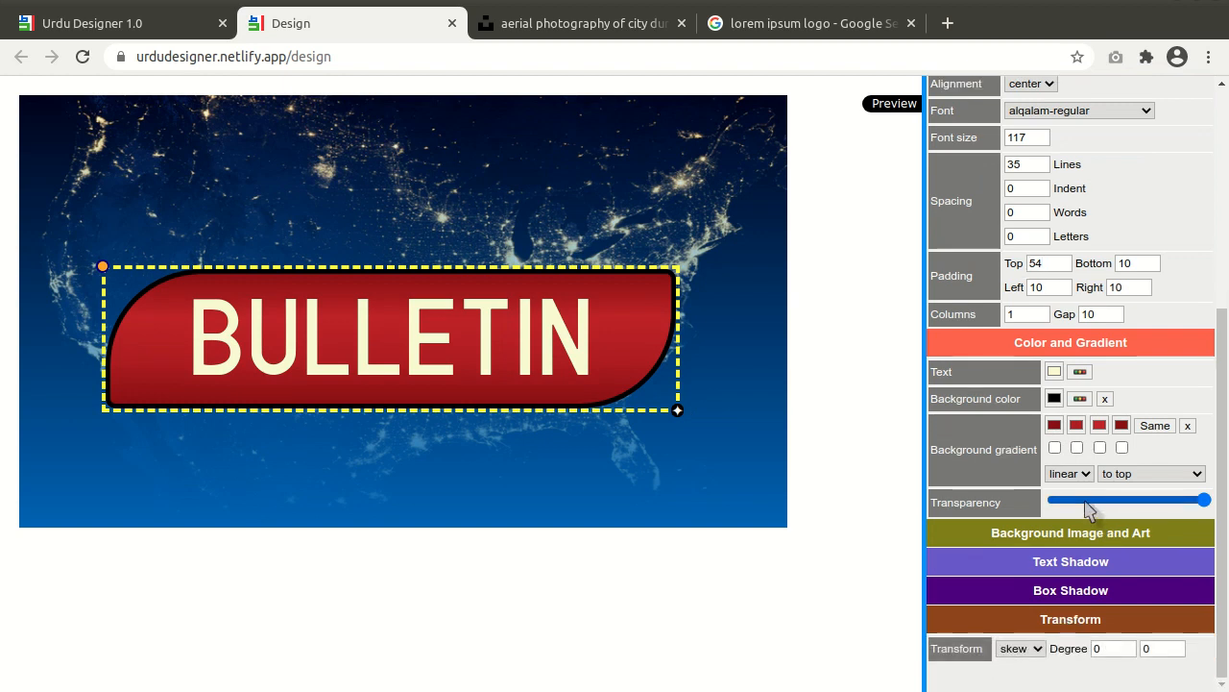
pyautogui.click(1127, 653)
pyautogui.click(1127, 654)
pyautogui.click(1127, 653)
pyautogui.click(1126, 653)
pyautogui.click(1127, 654)
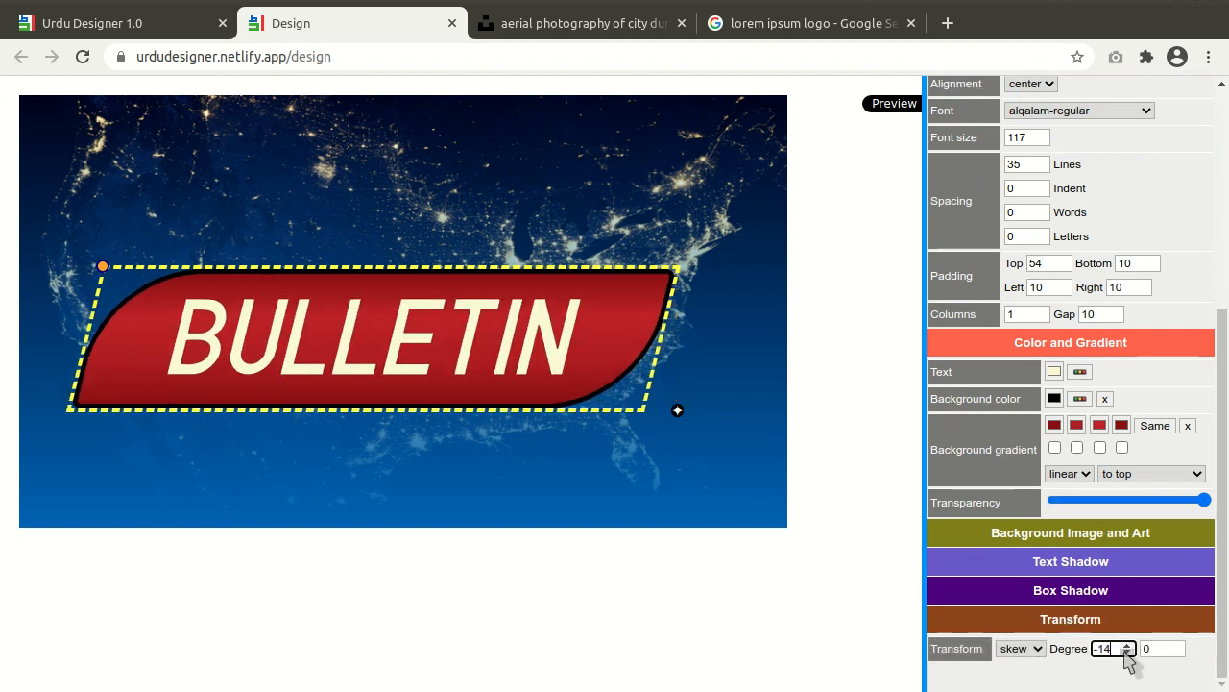
pyautogui.click(1126, 653)
pyautogui.click(1127, 653)
pyautogui.click(1126, 654)
pyautogui.click(1126, 653)
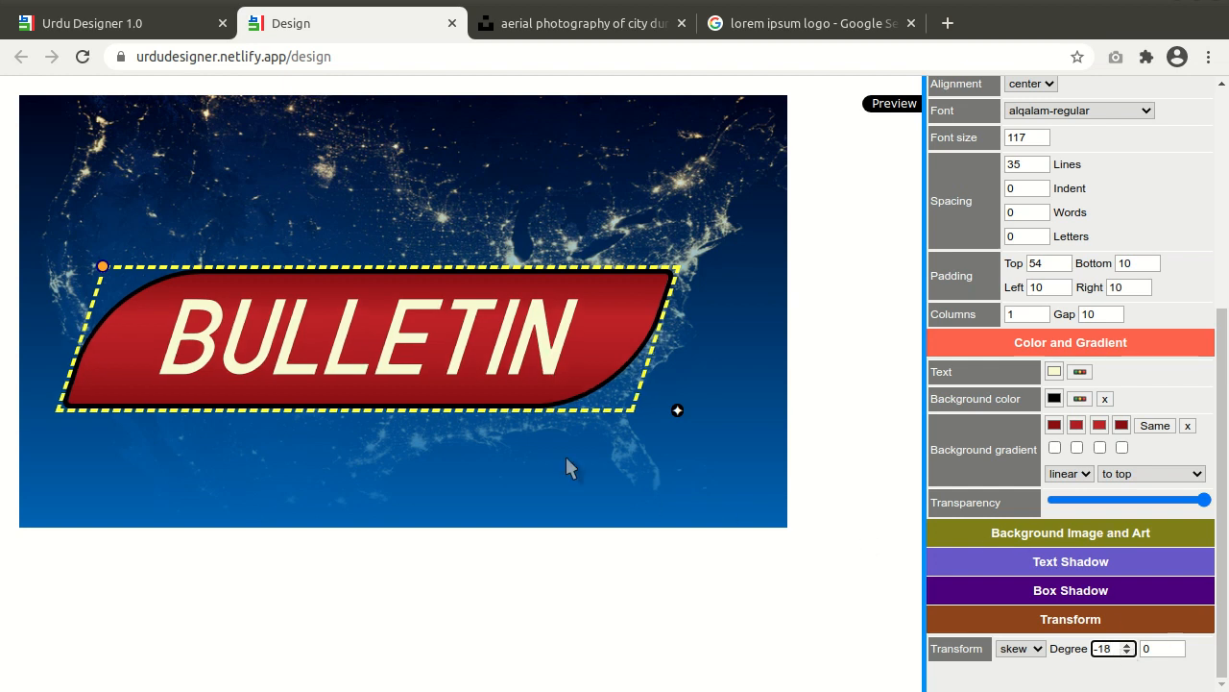
pyautogui.moveTo(103, 271); pyautogui.dragTo(139, 266)
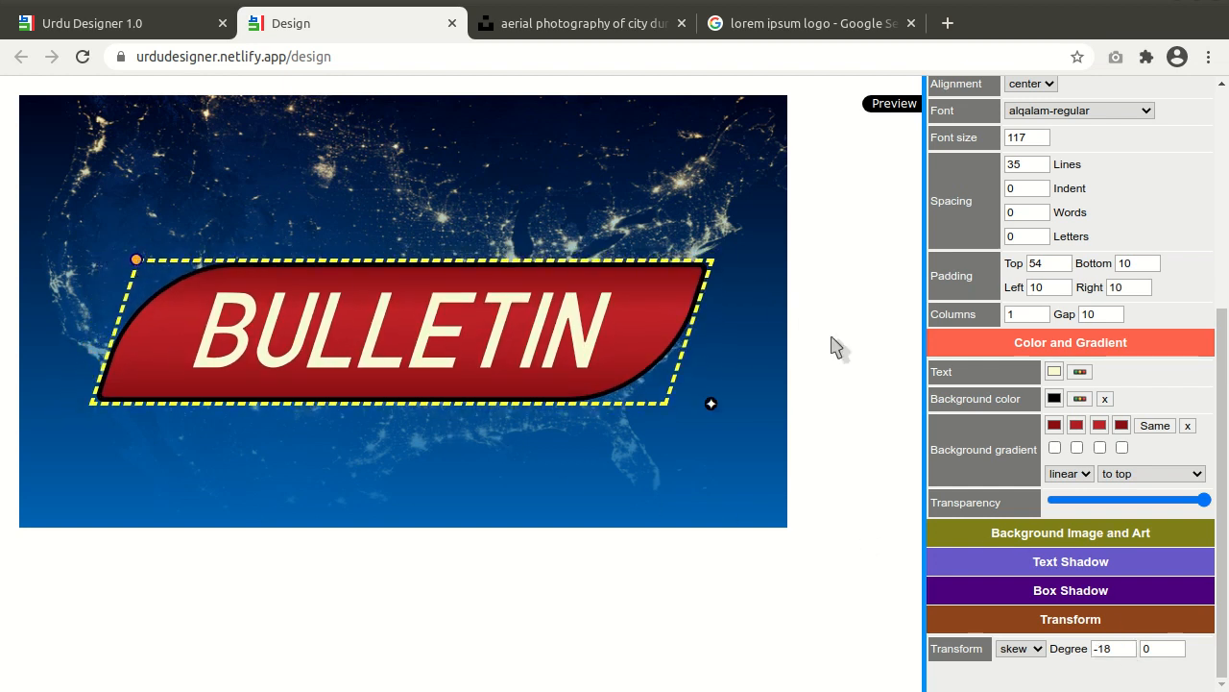
# - Add a new box and shrink it to a small rectangle above the left part of the BULLETIN banner
pyautogui.scroll(5, 1021, 378)
pyautogui.click(1015, 116)
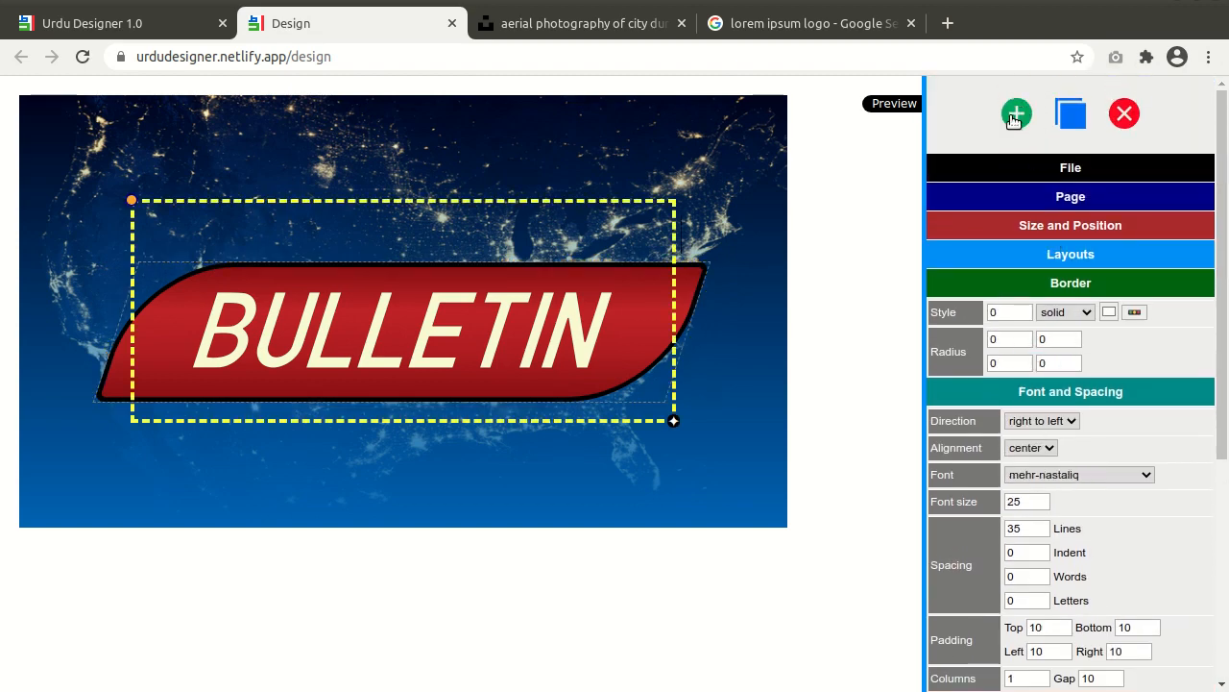
pyautogui.moveTo(673, 420); pyautogui.dragTo(371, 283)
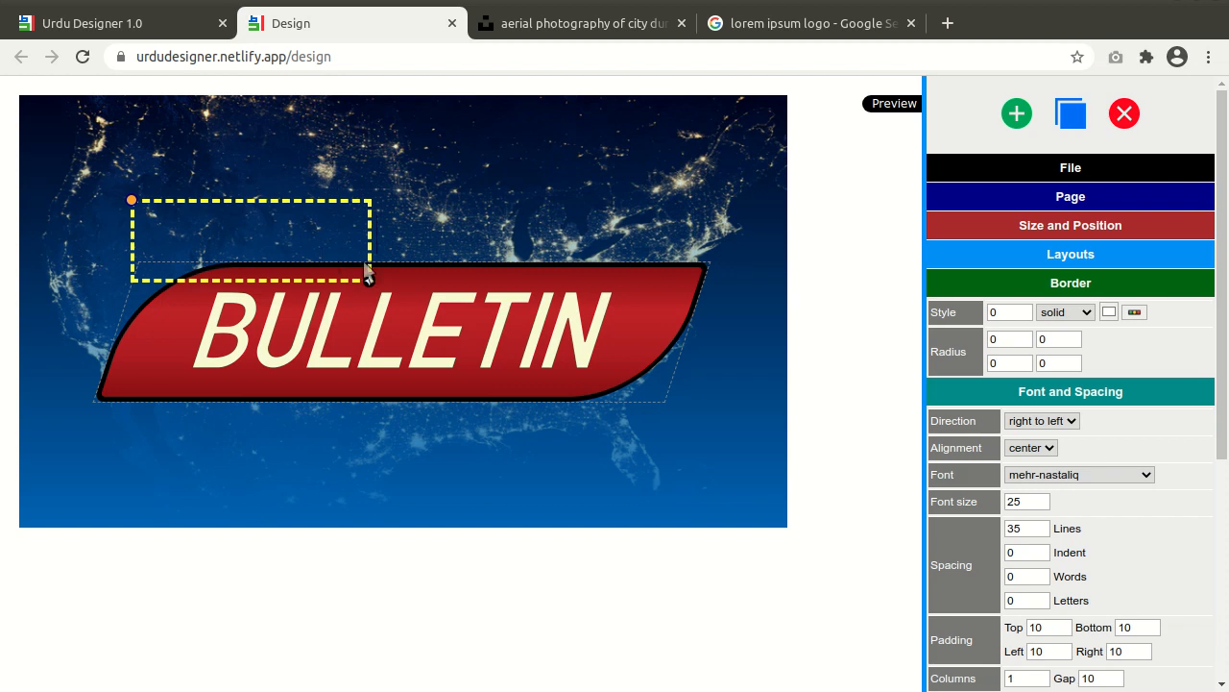
# - Turn off transparency for all four background gradient colours of the new box
pyautogui.scroll(-5, 1186, 555)
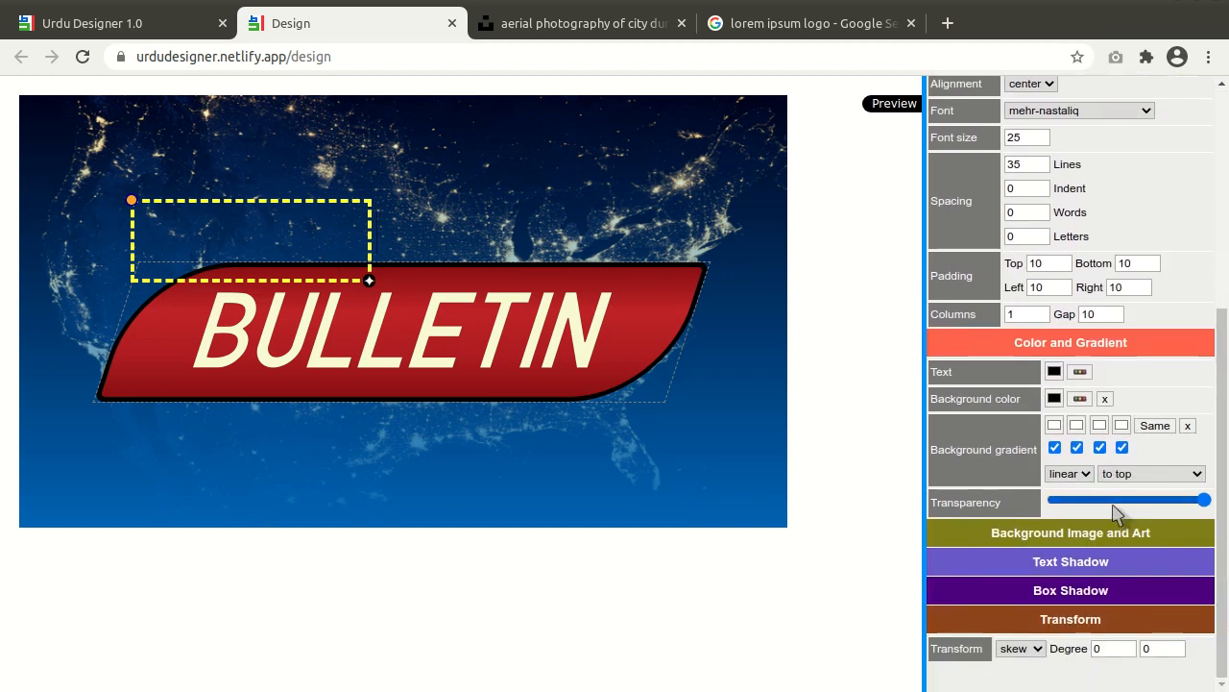
pyautogui.click(1054, 447)
pyautogui.click(1076, 446)
pyautogui.click(1100, 446)
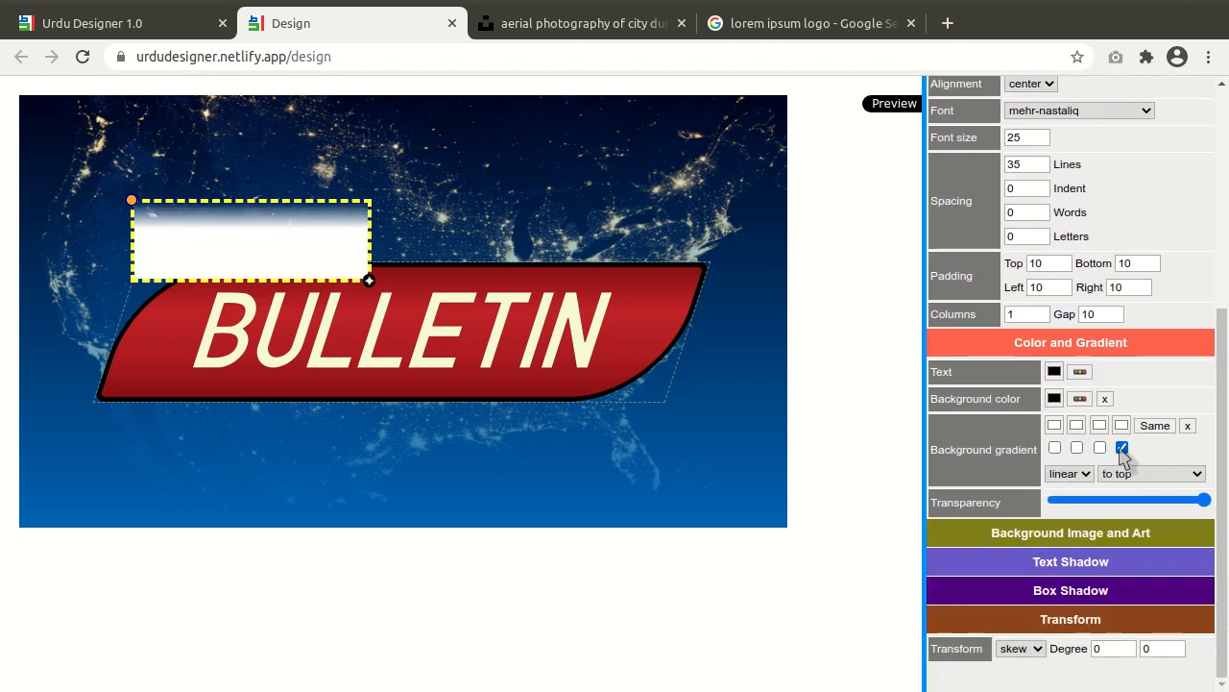
pyautogui.click(1121, 447)
# - Set the new box's first background gradient colour to a yellow-green
pyautogui.click(1054, 424)
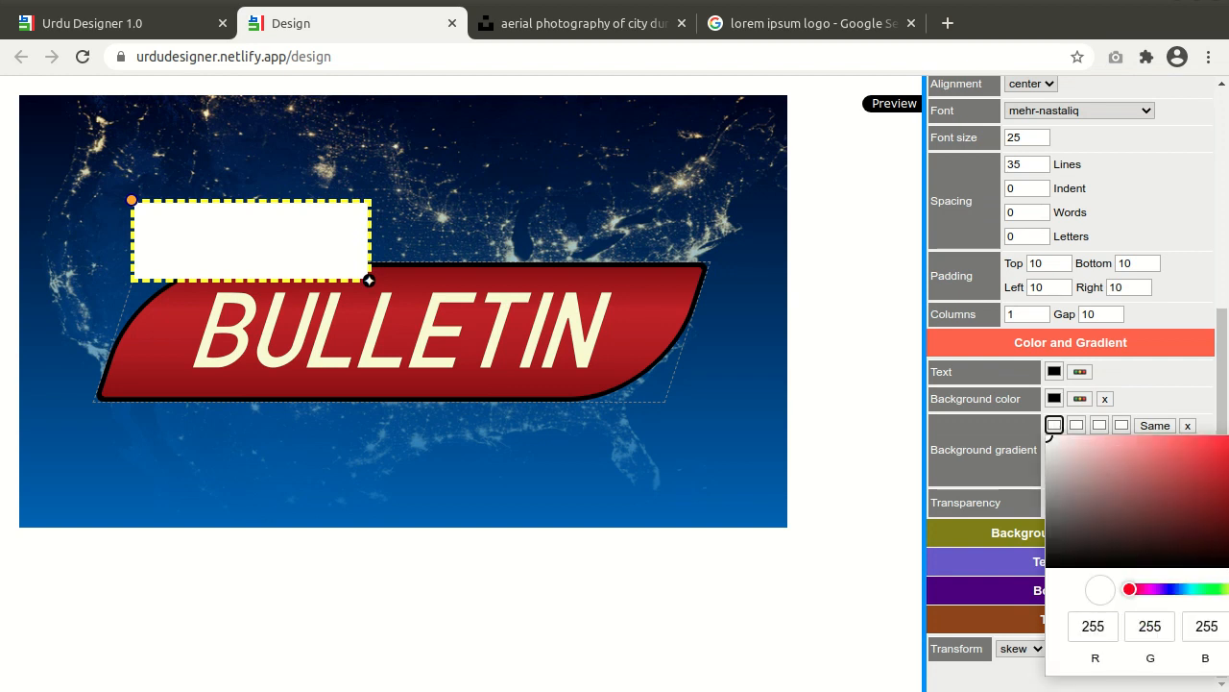
pyautogui.click(1227, 588)
pyautogui.click(1228, 508)
pyautogui.click(1228, 589)
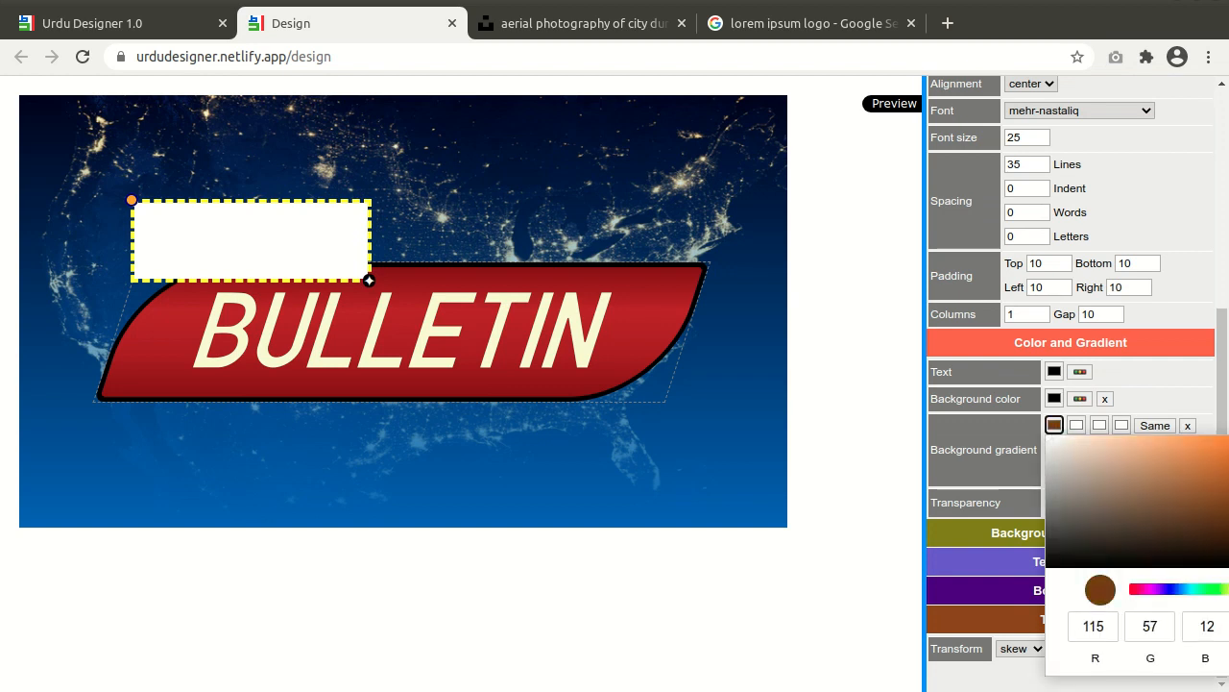
pyautogui.moveTo(1210, 484); pyautogui.dragTo(1200, 469)
pyautogui.click(1228, 589)
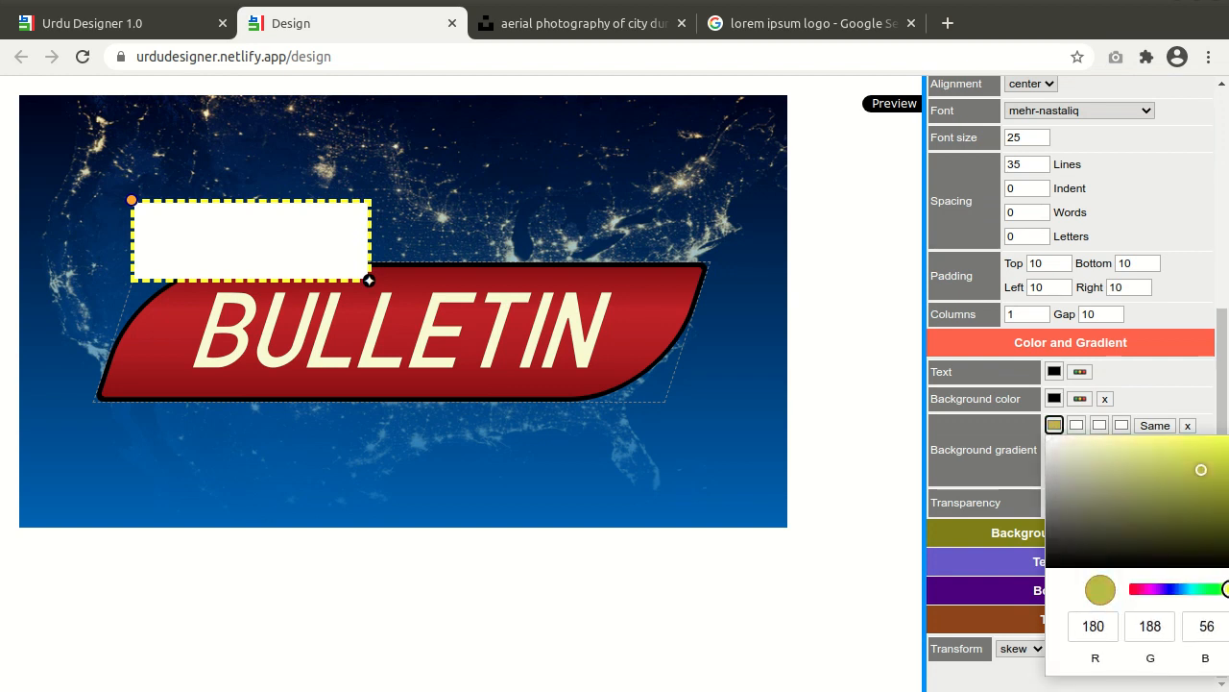
pyautogui.click(1223, 589)
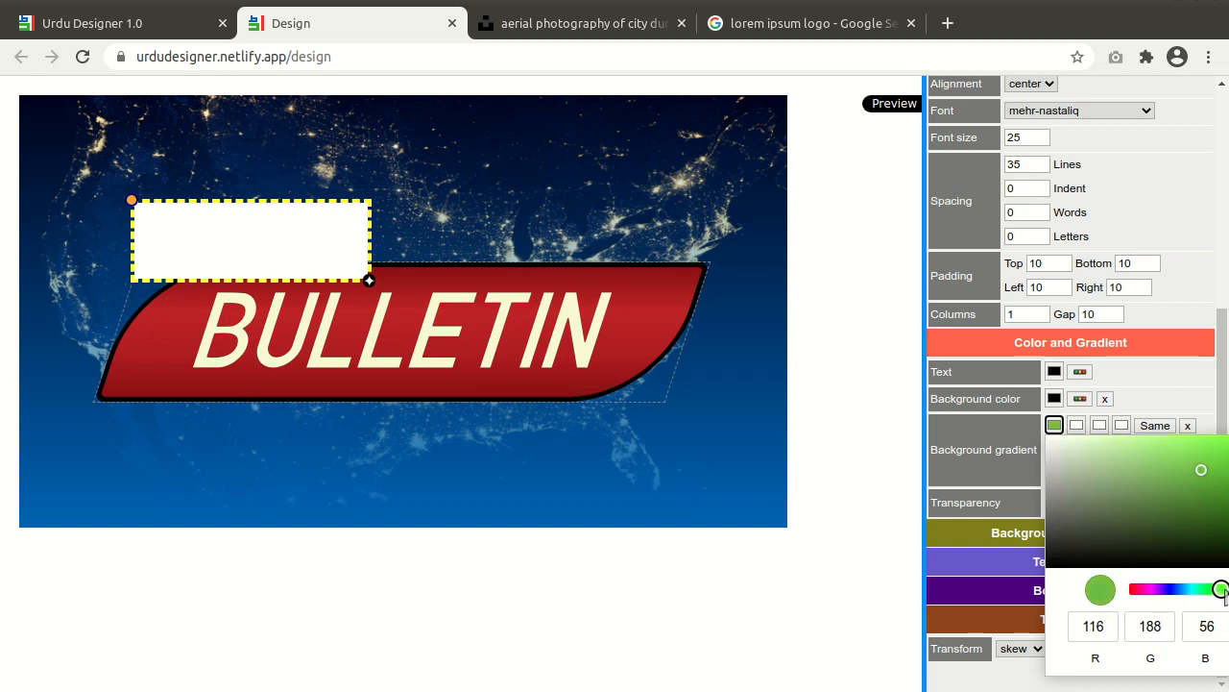
pyautogui.moveTo(1225, 589); pyautogui.dragTo(1228, 589)
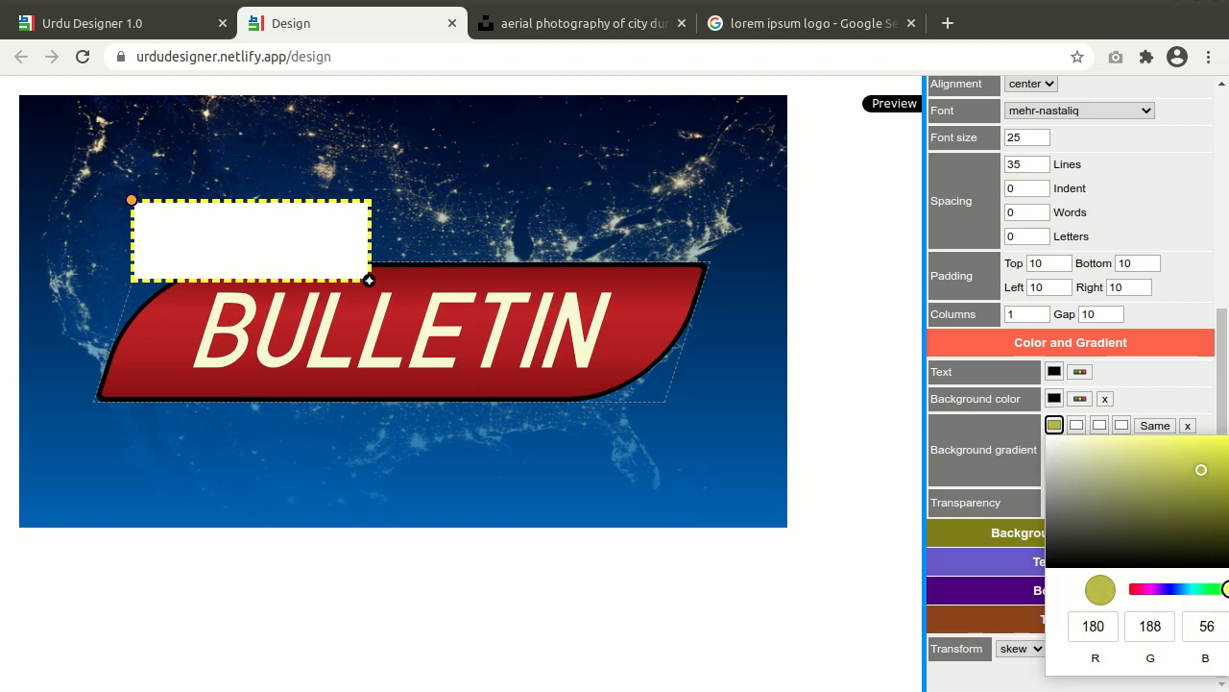
pyautogui.moveTo(1202, 486); pyautogui.dragTo(1194, 459)
pyautogui.click(911, 458)
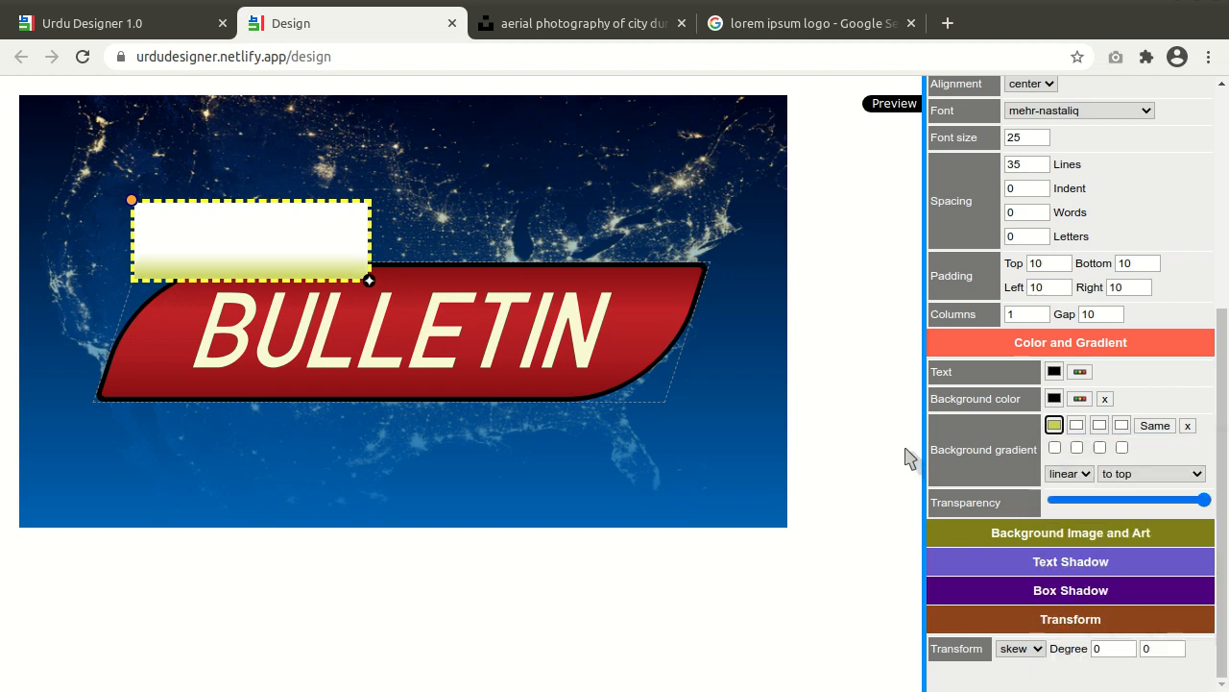
# - Set all four background gradient colours of the small box to the same light golden yellow
pyautogui.click(1146, 428)
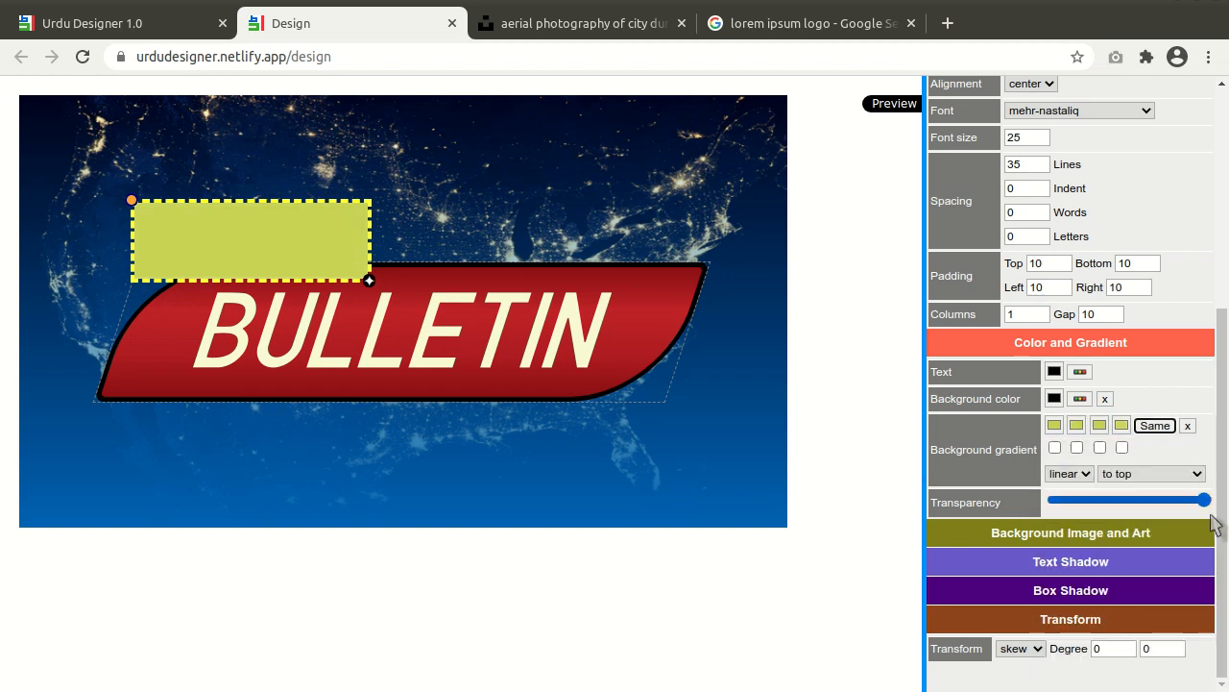
pyautogui.click(1054, 425)
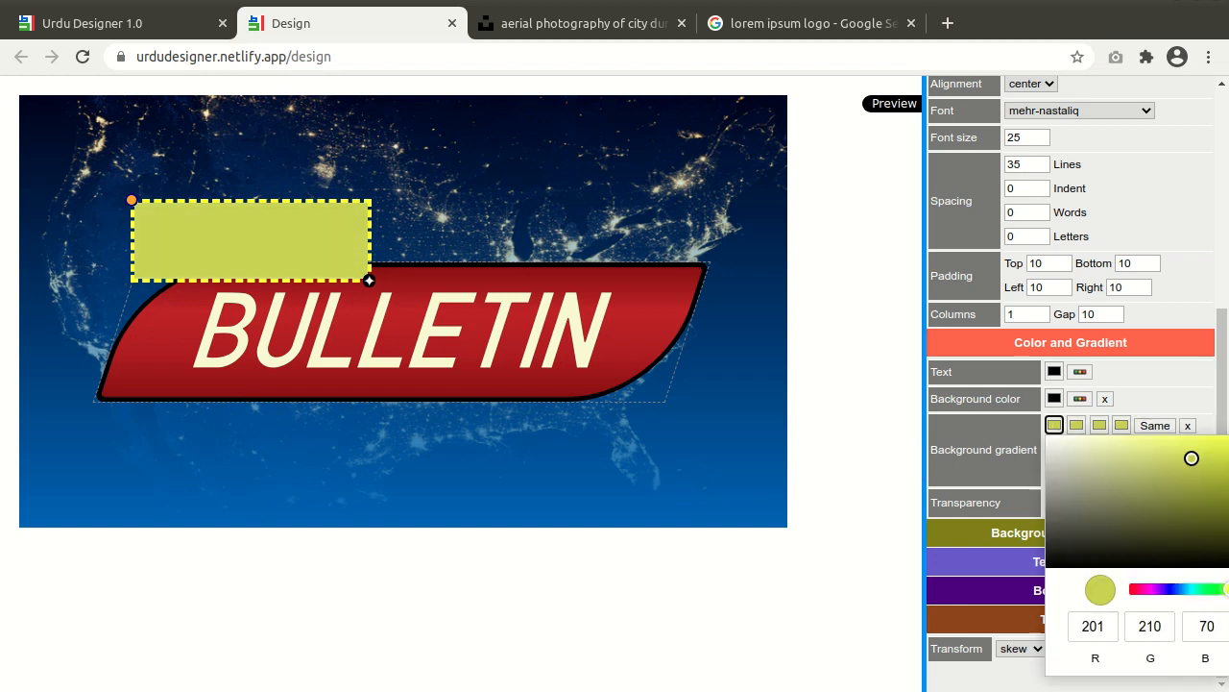
pyautogui.moveTo(1226, 589); pyautogui.dragTo(1228, 588)
pyautogui.moveTo(1190, 457); pyautogui.dragTo(1175, 442)
pyautogui.click(876, 448)
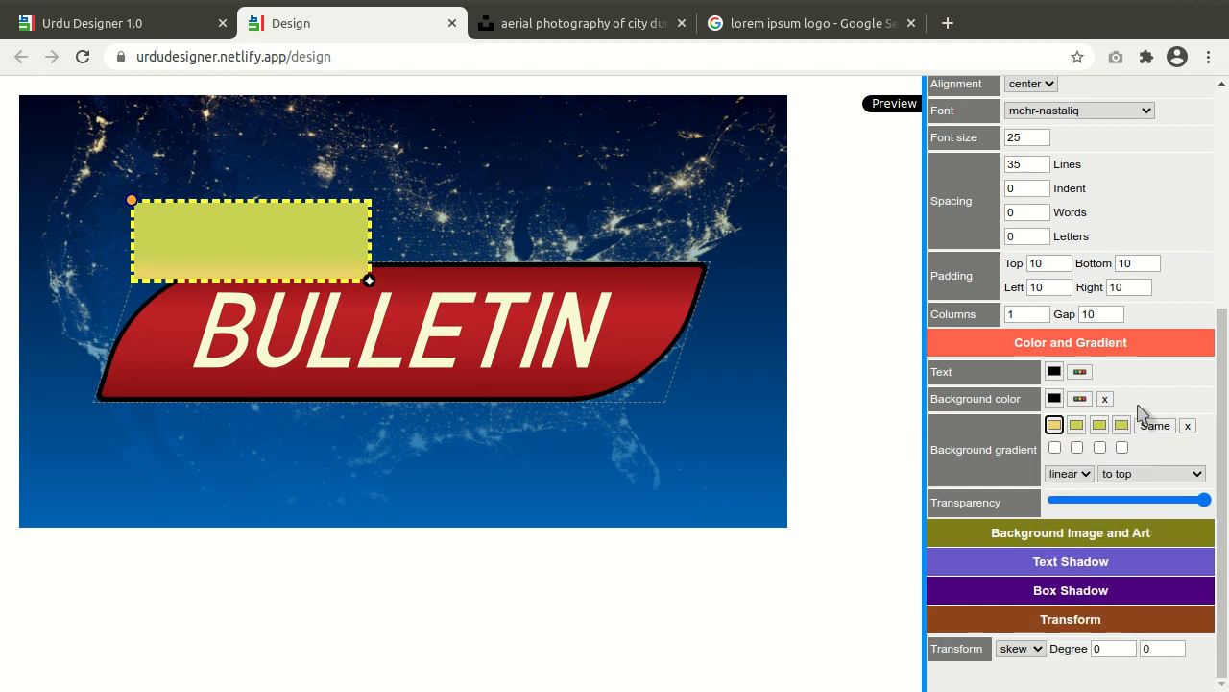
pyautogui.click(1152, 425)
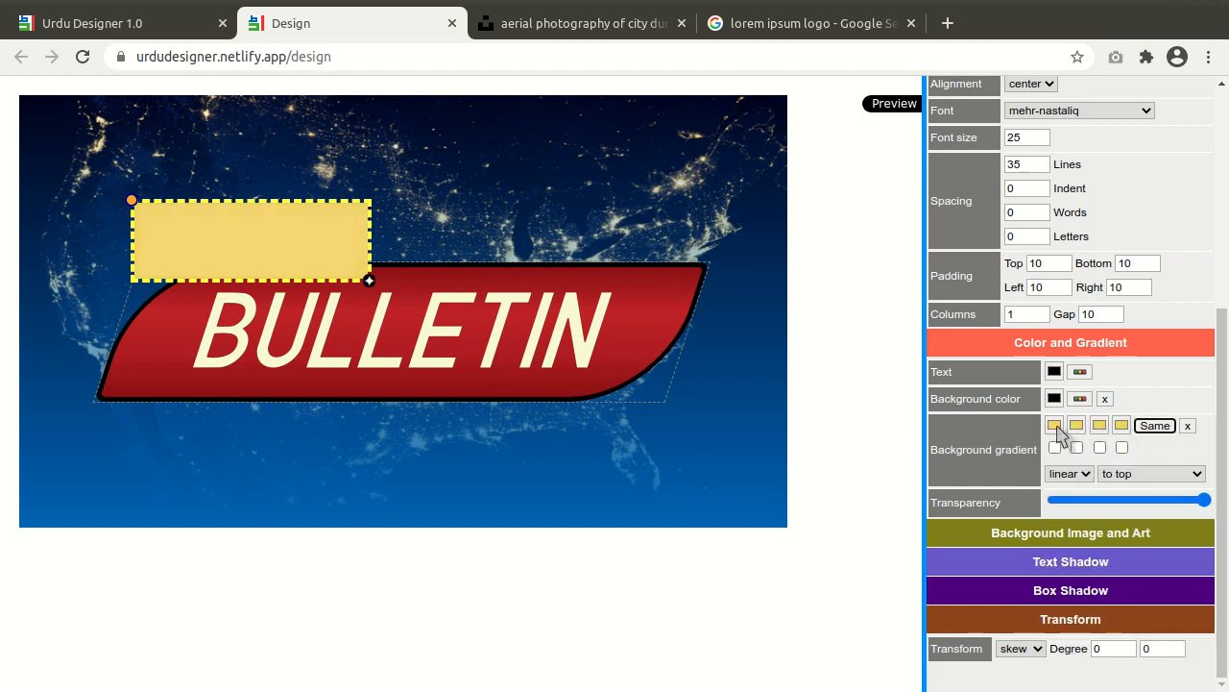
# - Darken the first and fourth background gradient colours of the small box to a deeper gold, with the first at RGB 203, 174, 67
pyautogui.click(1054, 425)
pyautogui.moveTo(1171, 442); pyautogui.dragTo(1194, 462)
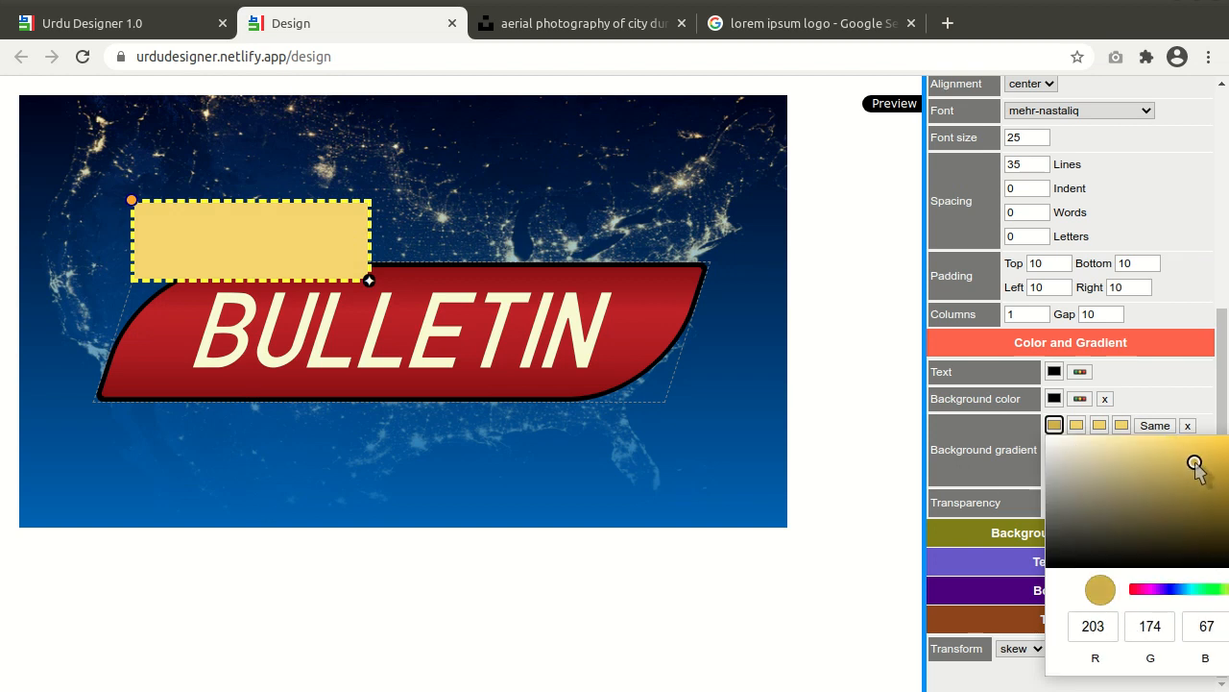
pyautogui.click(870, 469)
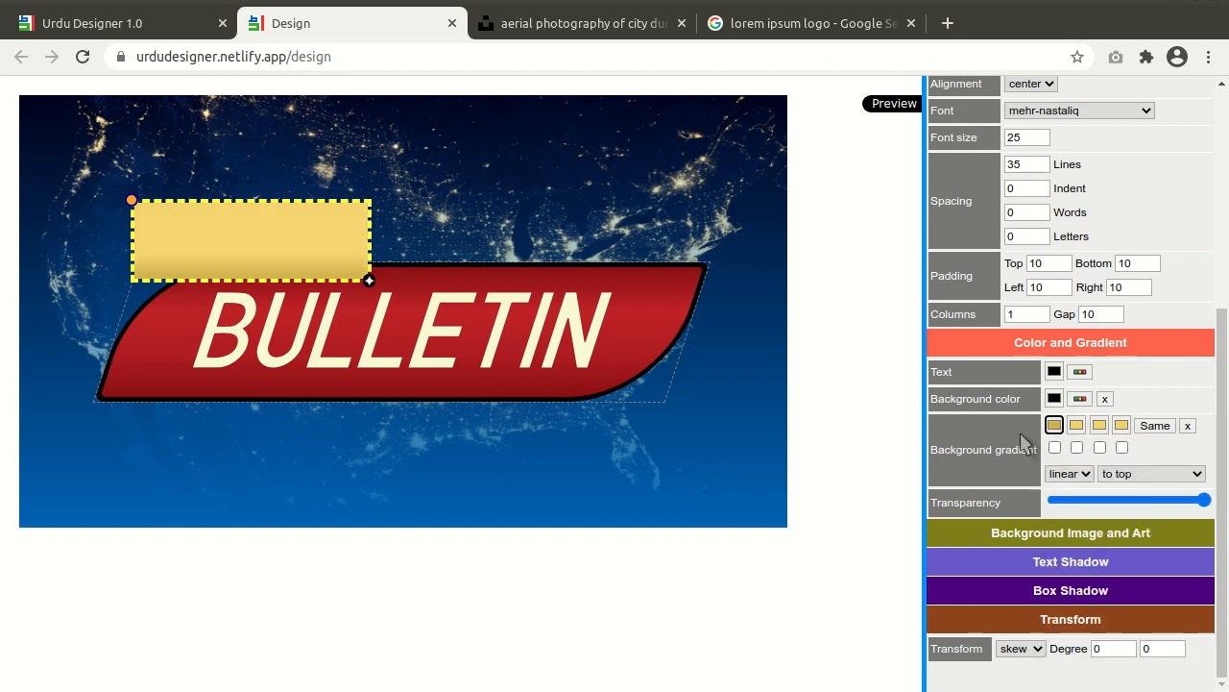
pyautogui.click(1122, 428)
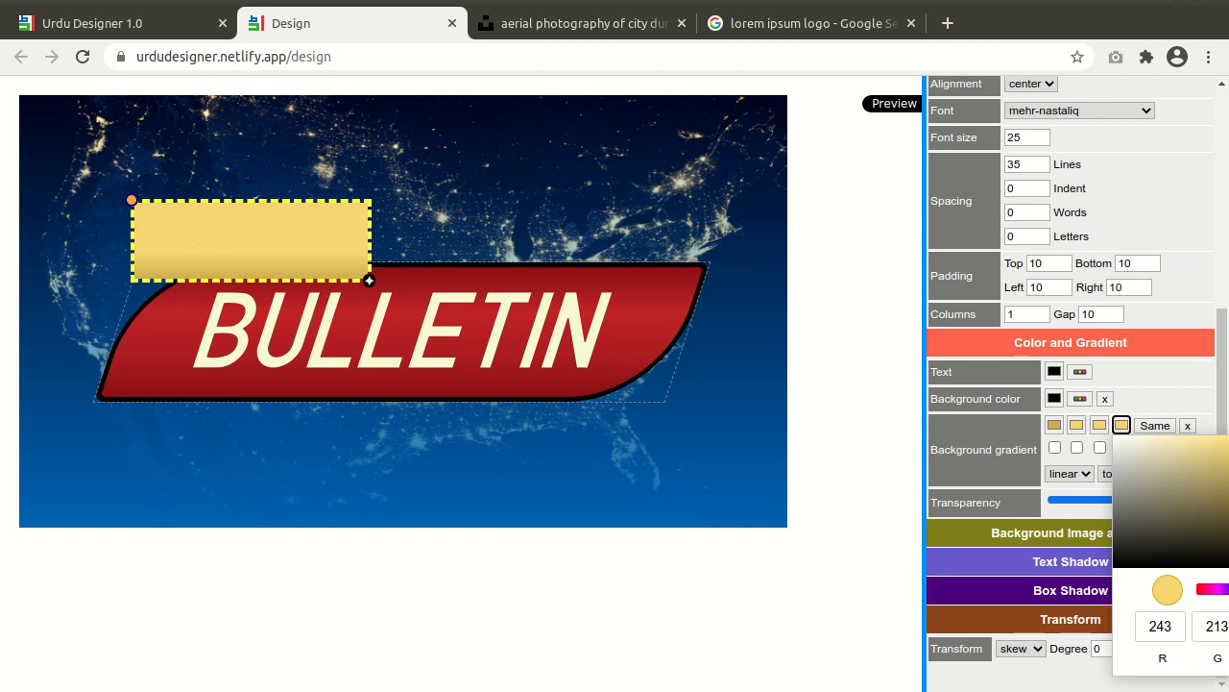
pyautogui.moveTo(1228, 442); pyautogui.dragTo(1228, 468)
pyautogui.click(850, 437)
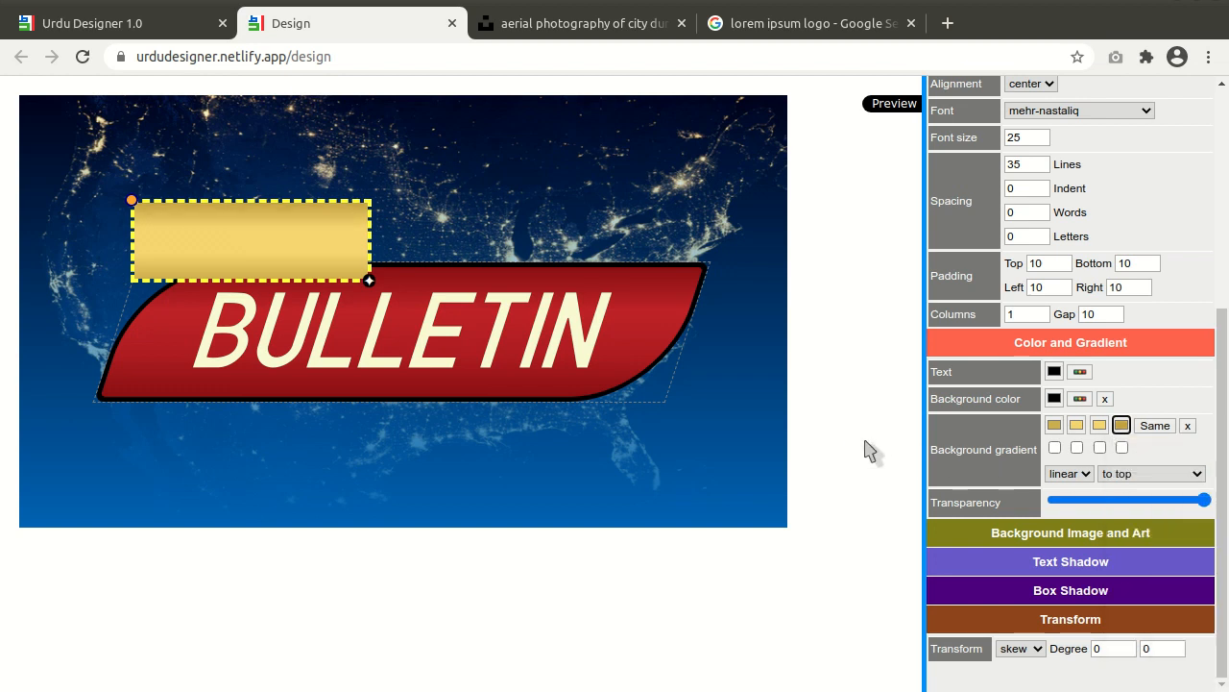
# - Set the gold box's corner radii to 50, 5, 5 and 50
pyautogui.scroll(4, 994, 368)
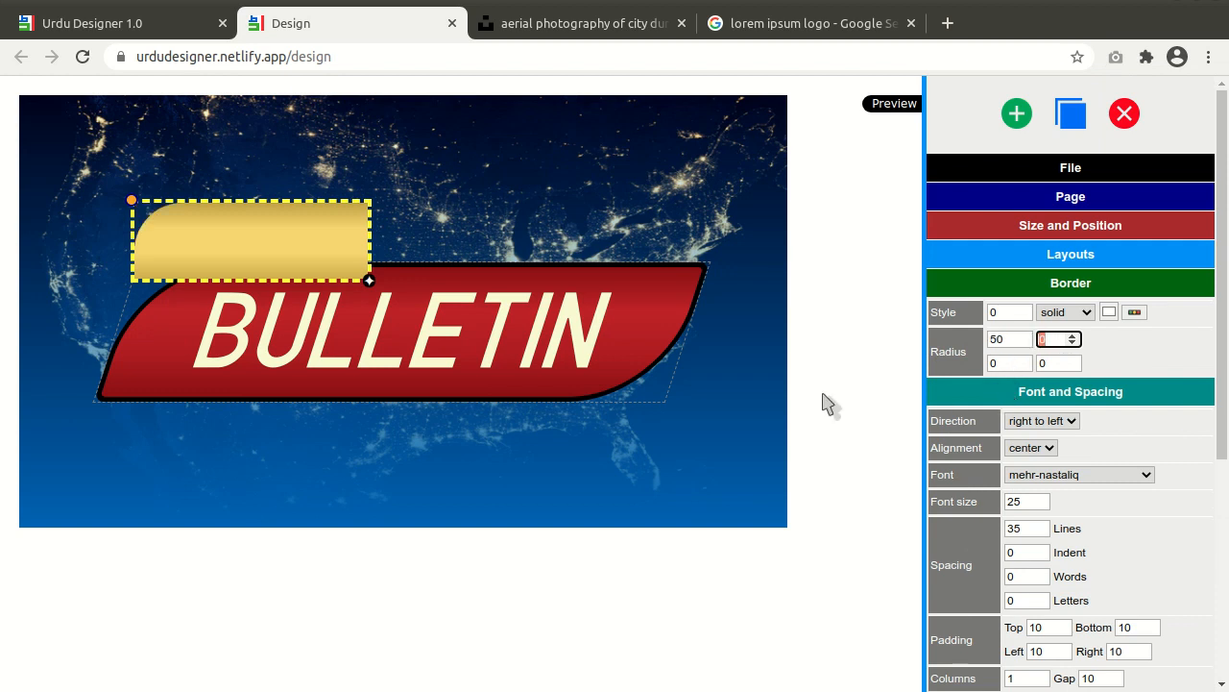
pyautogui.write('5')
pyautogui.press('Tab')
pyautogui.write('5')
pyautogui.press('Tab')
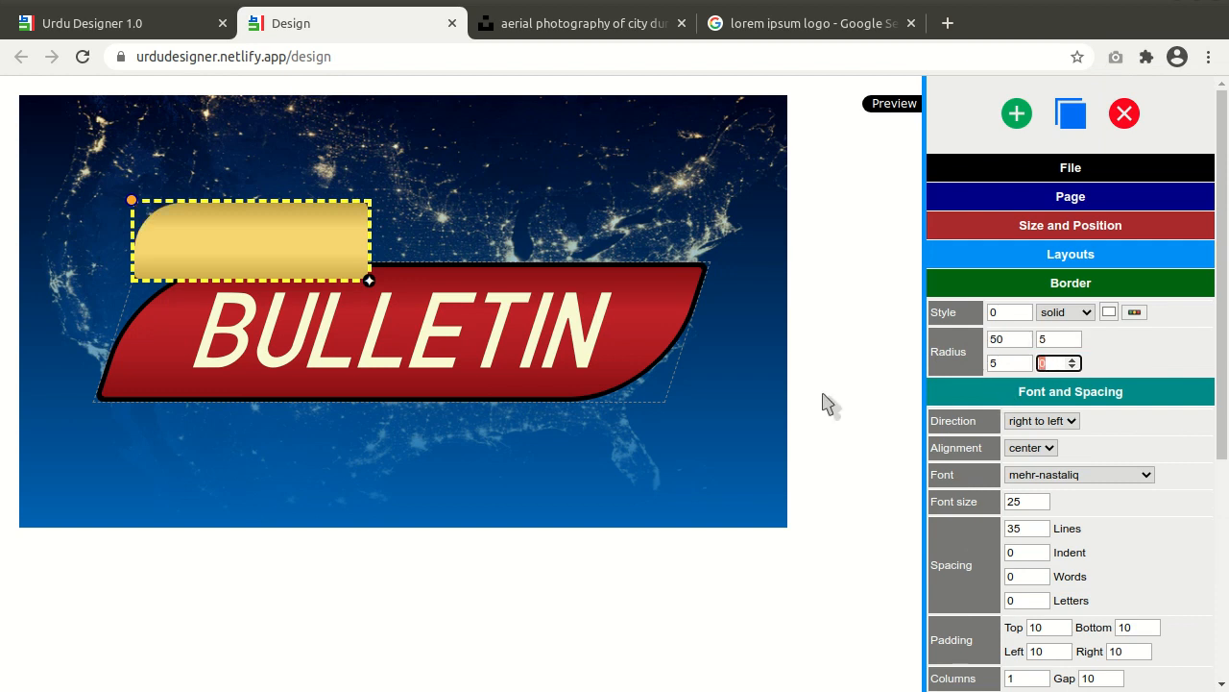
pyautogui.write('50')
pyautogui.press('Tab')
# - Give the gold box a solid black border of width 3 and shift the box slightly right
pyautogui.click(1134, 312)
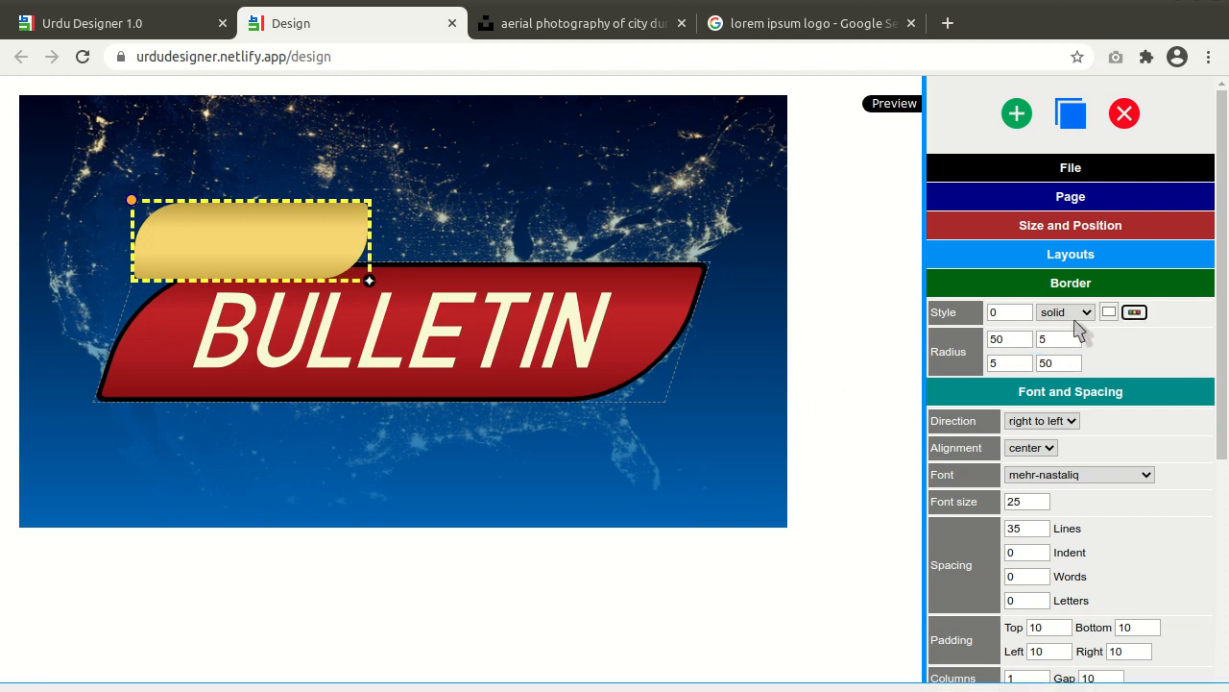
pyautogui.click(125, 526)
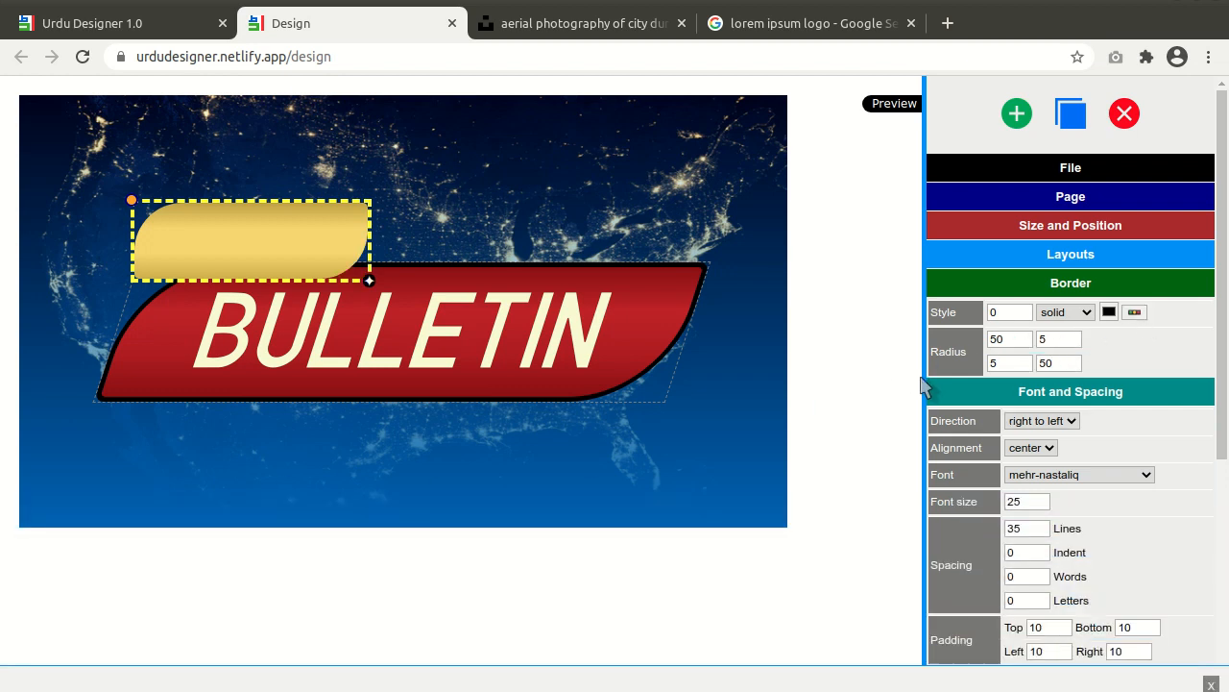
pyautogui.click(1024, 309)
pyautogui.click(1023, 308)
pyautogui.click(1023, 308)
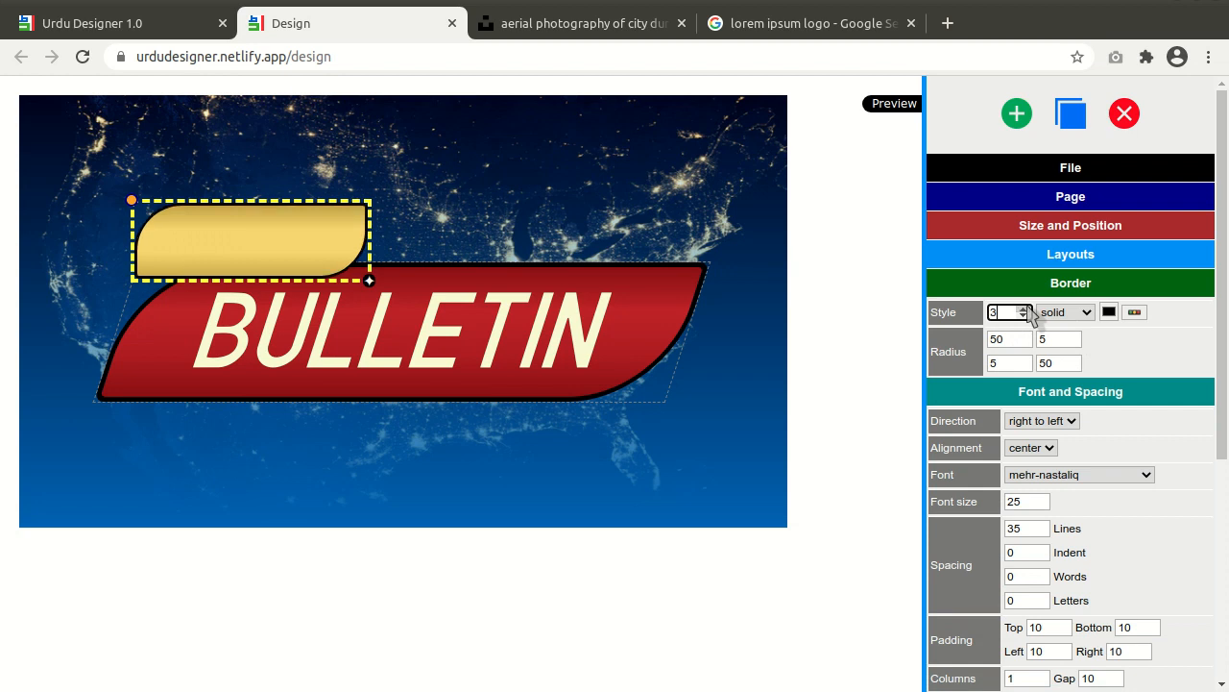
pyautogui.moveTo(133, 203); pyautogui.dragTo(161, 199)
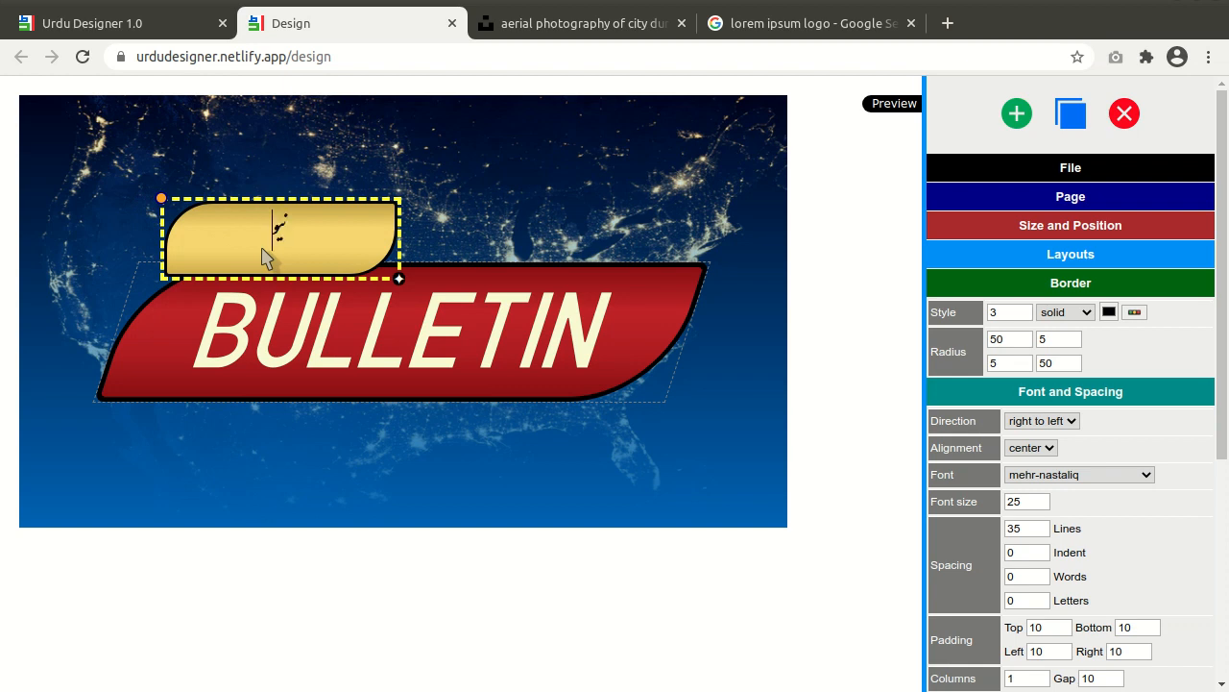
# - Complete the gold box's text as نیوزبلیٹن and set its font to telenor-alqalam
pyautogui.write('ٹن')
pyautogui.click(1110, 476)
pyautogui.scroll(-4, 1095, 413)
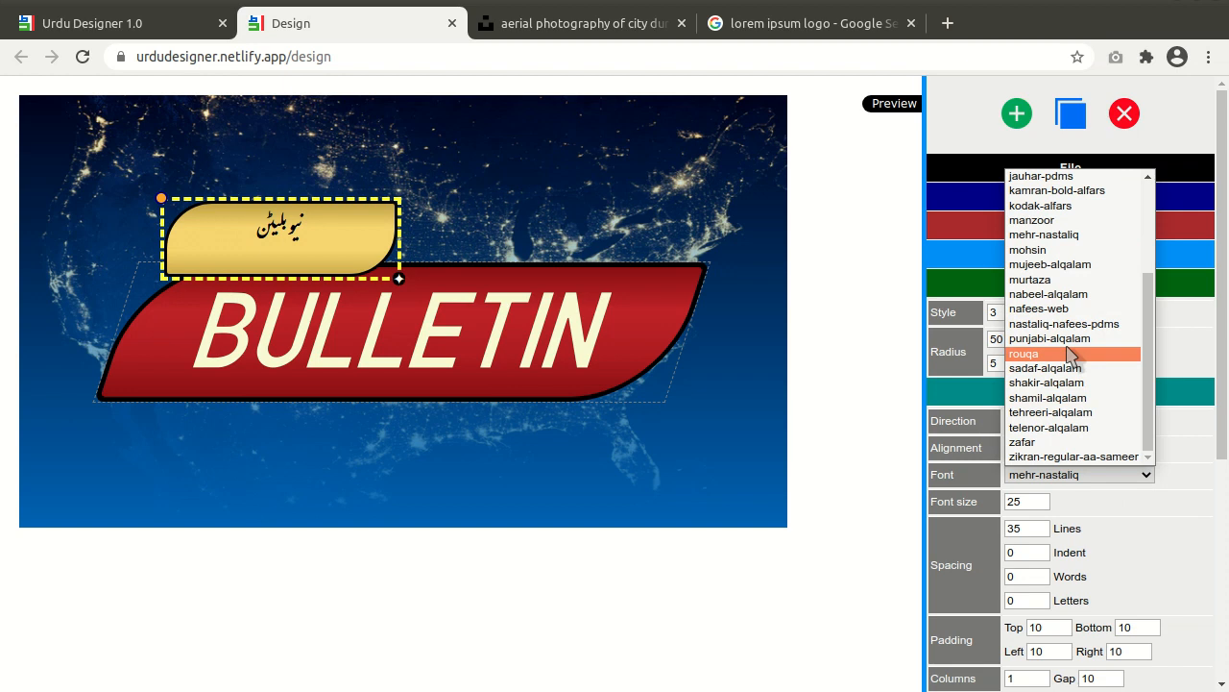
pyautogui.click(1082, 428)
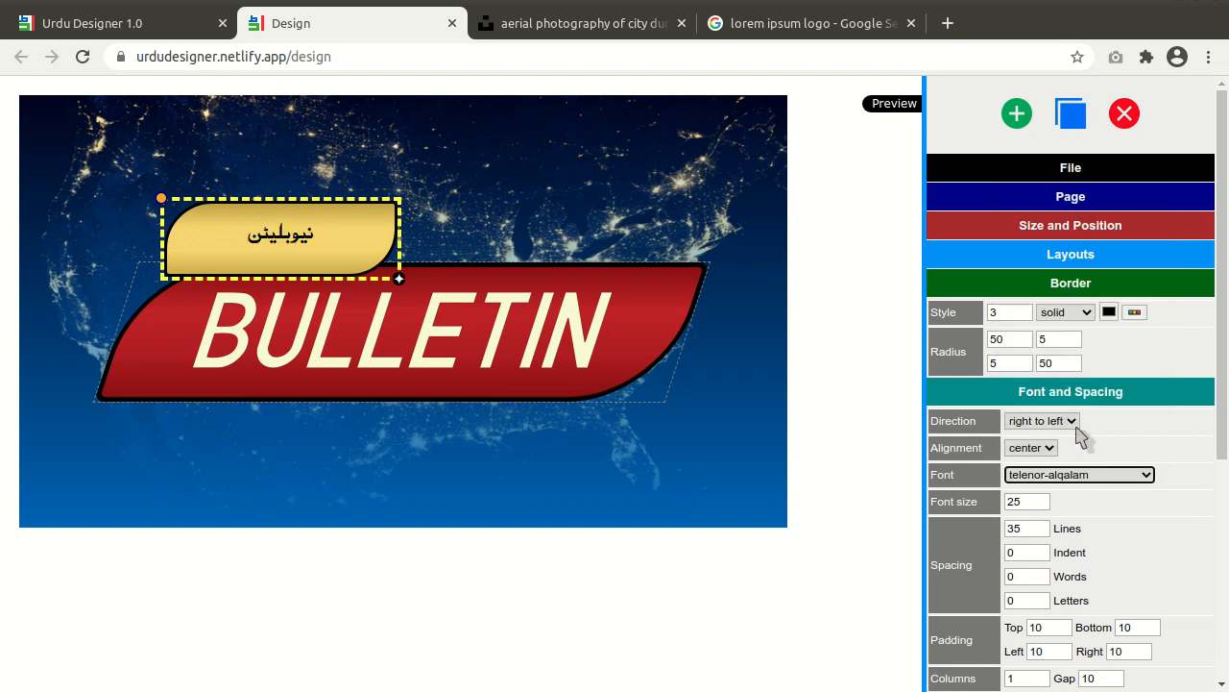
pyautogui.click(290, 239)
pyautogui.write('ز')
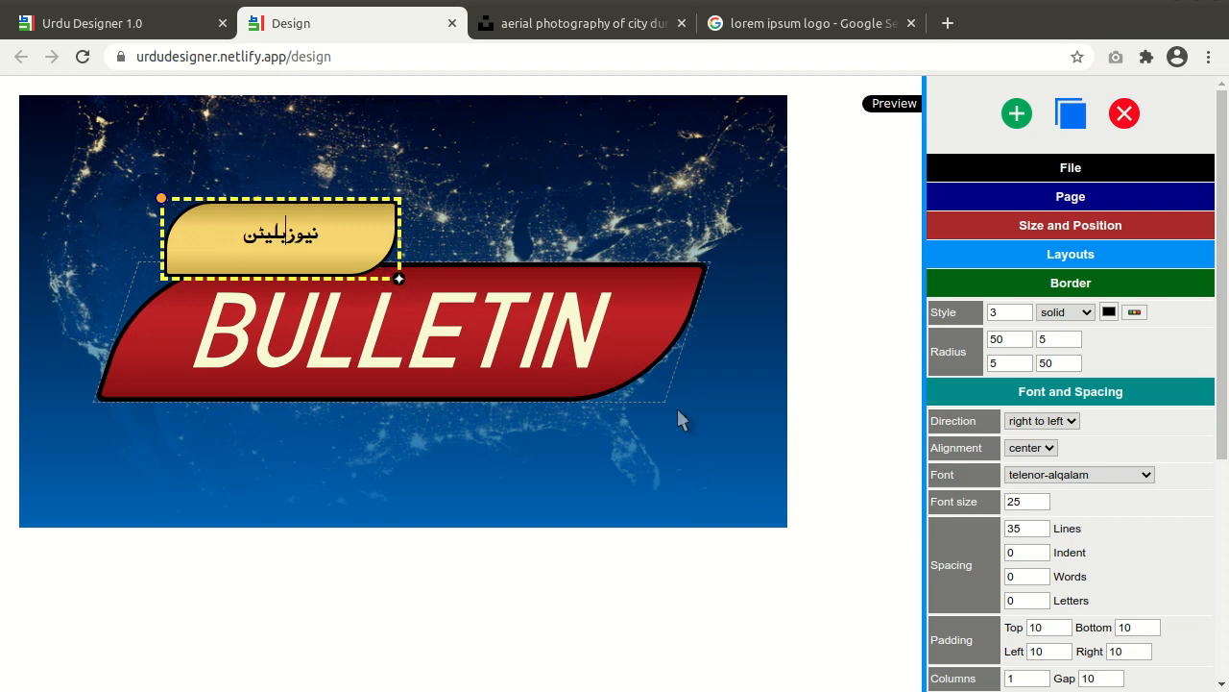
# - Enlarge the gold box's text to font size 58 and move the box right and slightly down over the banner's upper edge
pyautogui.click(1042, 498)
pyautogui.moveTo(1042, 498); pyautogui.dragTo(1042, 497)
pyautogui.click(1042, 498)
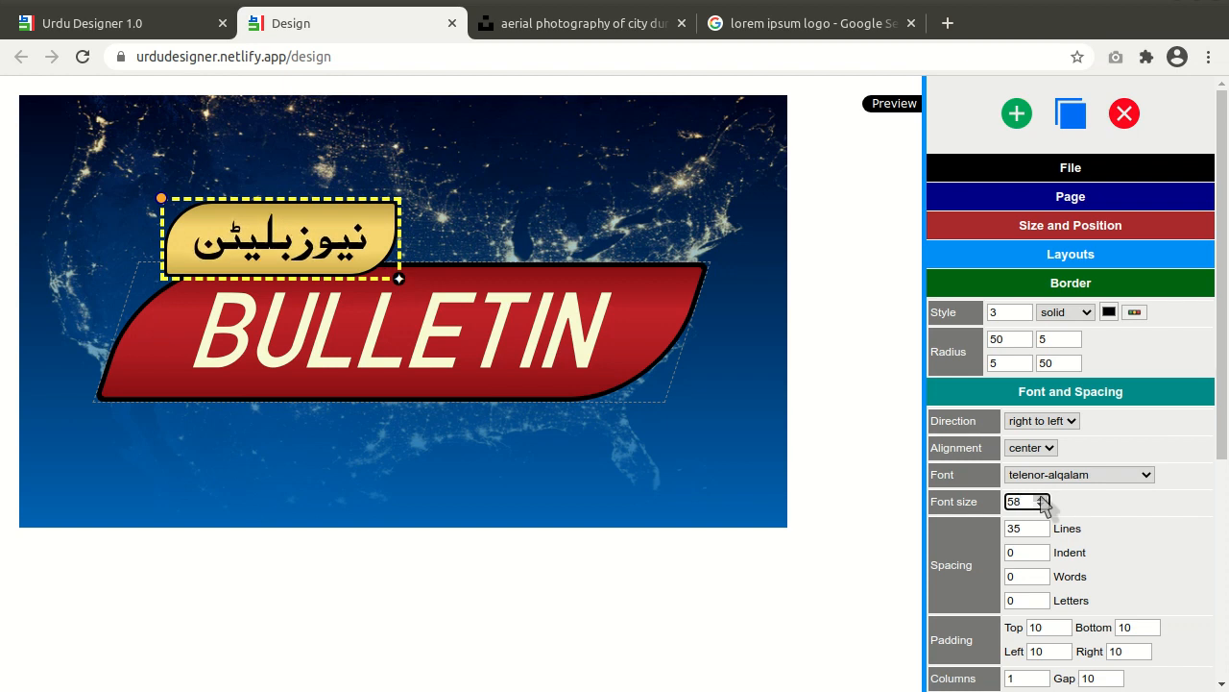
pyautogui.moveTo(163, 202); pyautogui.dragTo(201, 209)
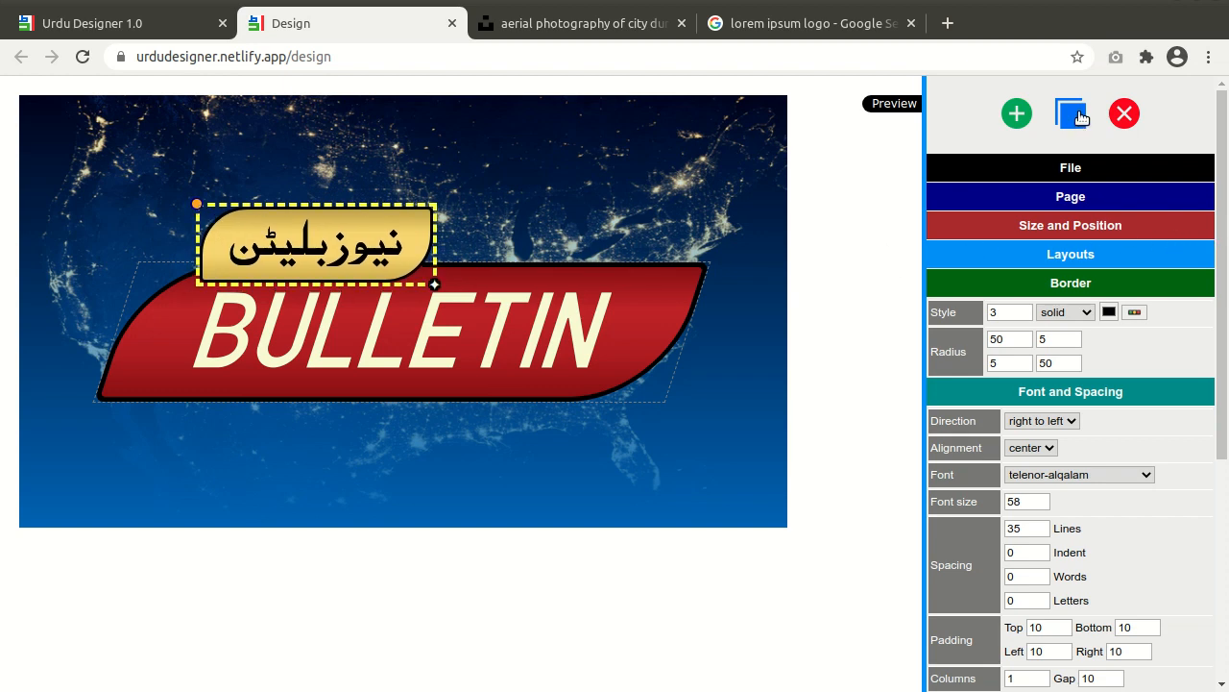
# - Duplicate the gold label, place the copy over the banner's lower edge right of centre, and cut its text down to نیو
pyautogui.click(1080, 116)
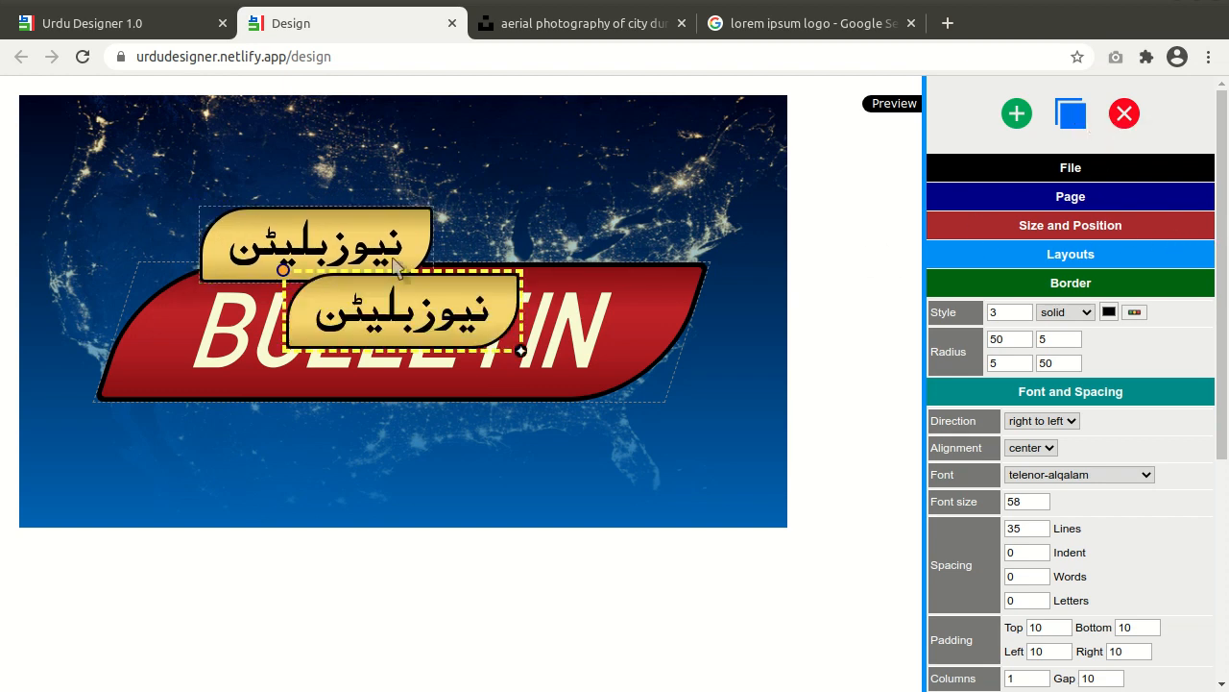
pyautogui.moveTo(293, 286); pyautogui.dragTo(387, 406)
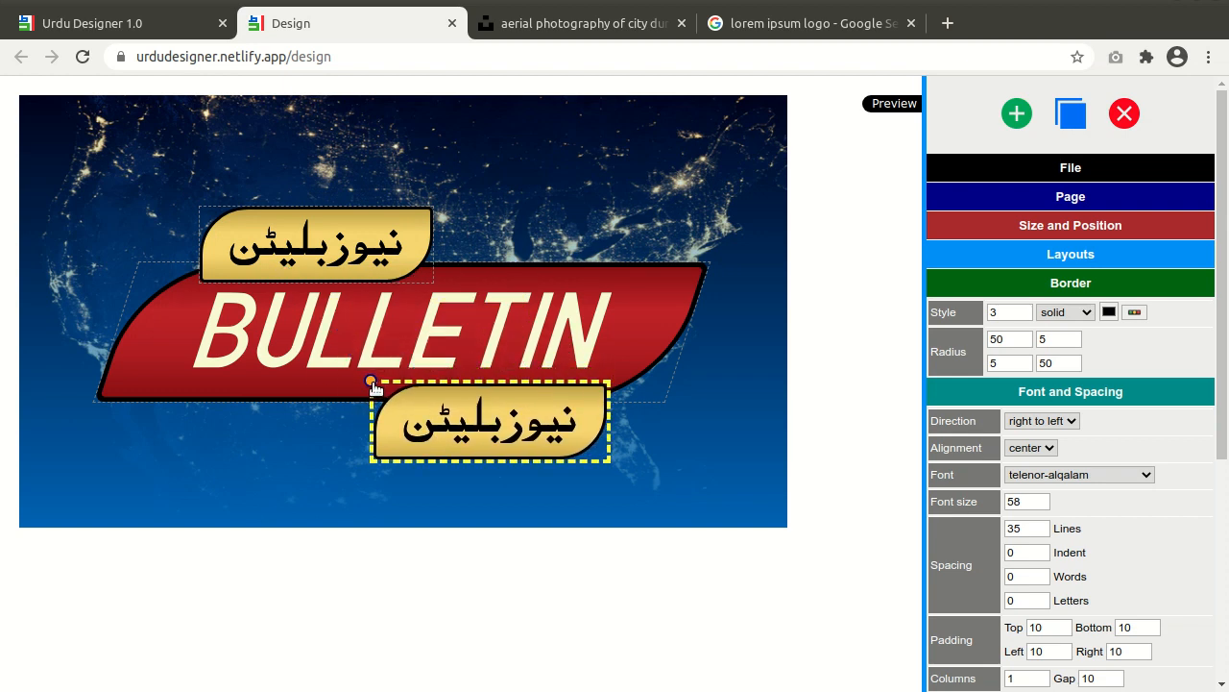
pyautogui.click(498, 423)
pyautogui.press('BackSpace')
pyautogui.press('BackSpace')
pyautogui.press('BackSpace')
pyautogui.press('BackSpace')
pyautogui.press('BackSpace')
pyautogui.press('BackSpace')
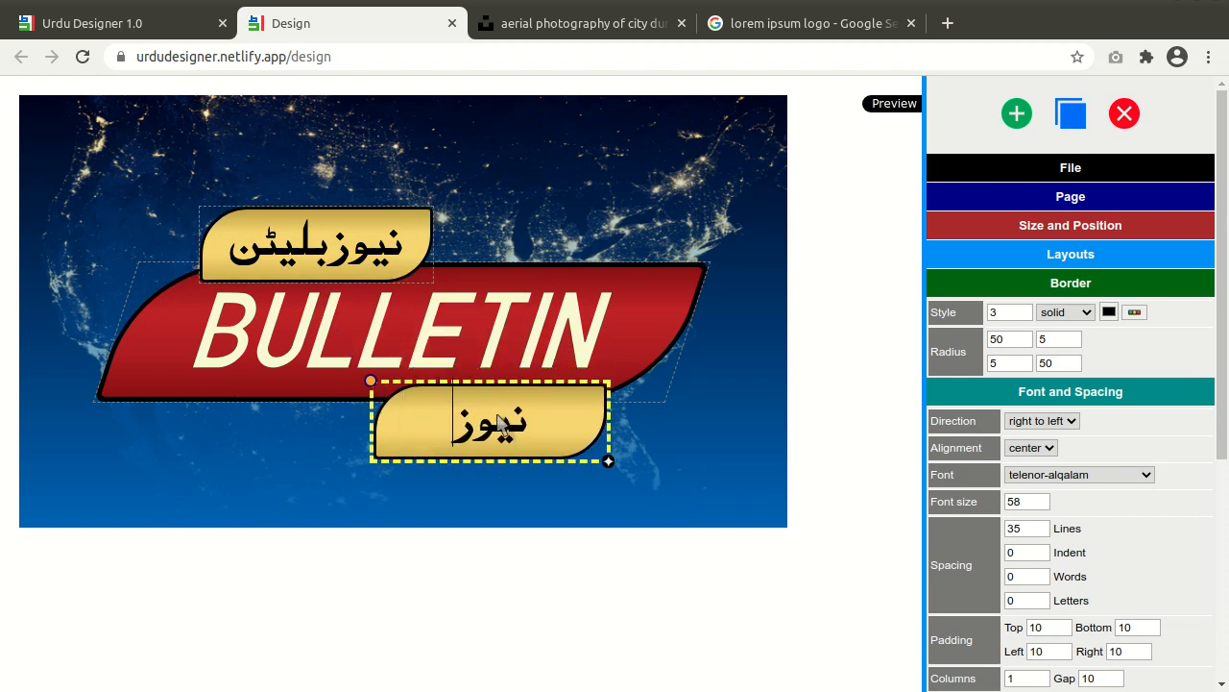
# - Set the lower gold label's text direction to left to right and its font to fakhar-alqalam
pyautogui.click(1045, 426)
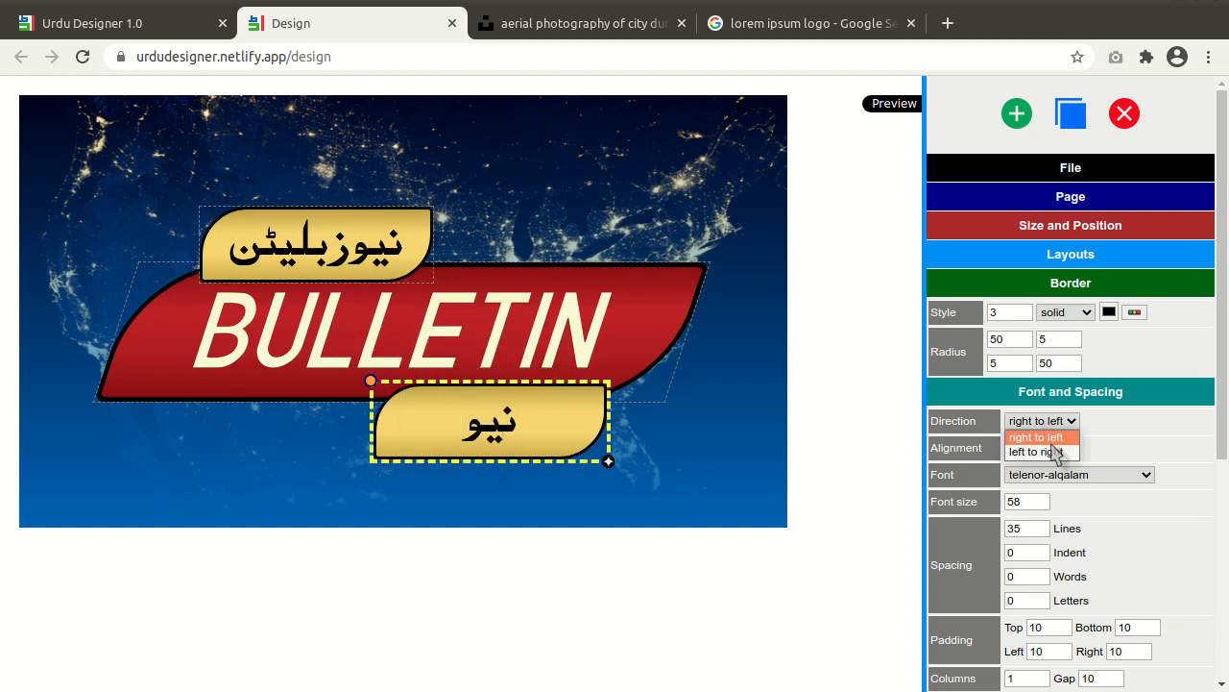
pyautogui.click(1040, 447)
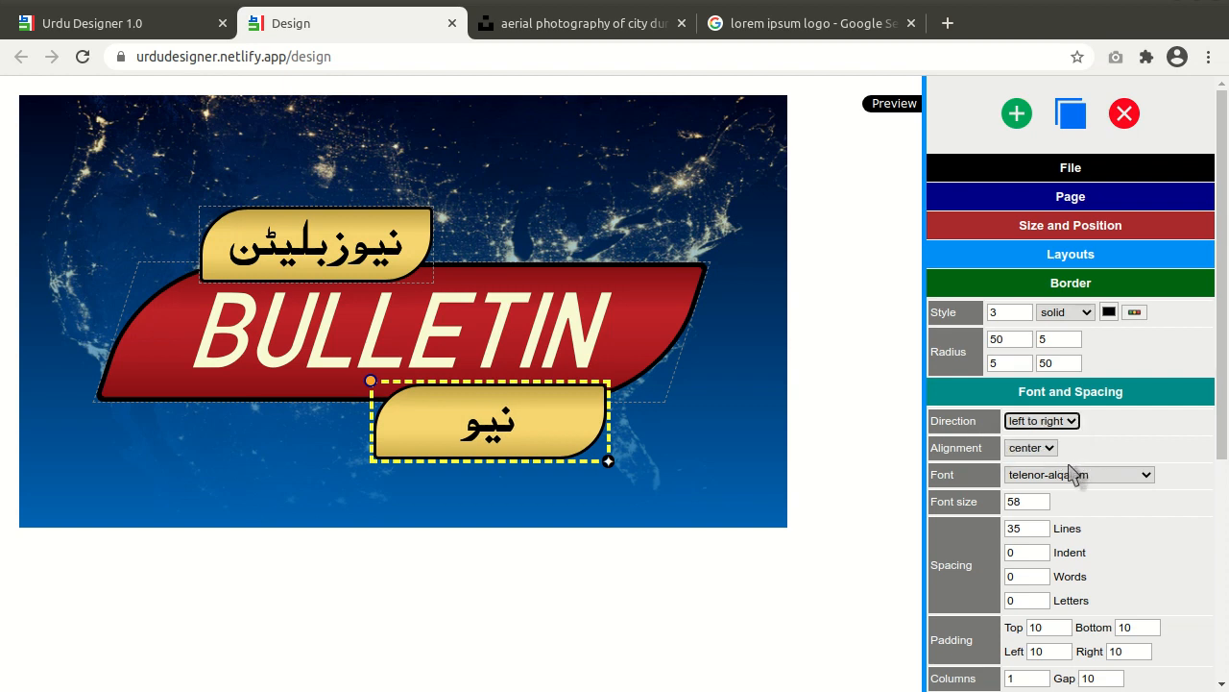
pyautogui.click(1076, 477)
pyautogui.scroll(5, 1068, 423)
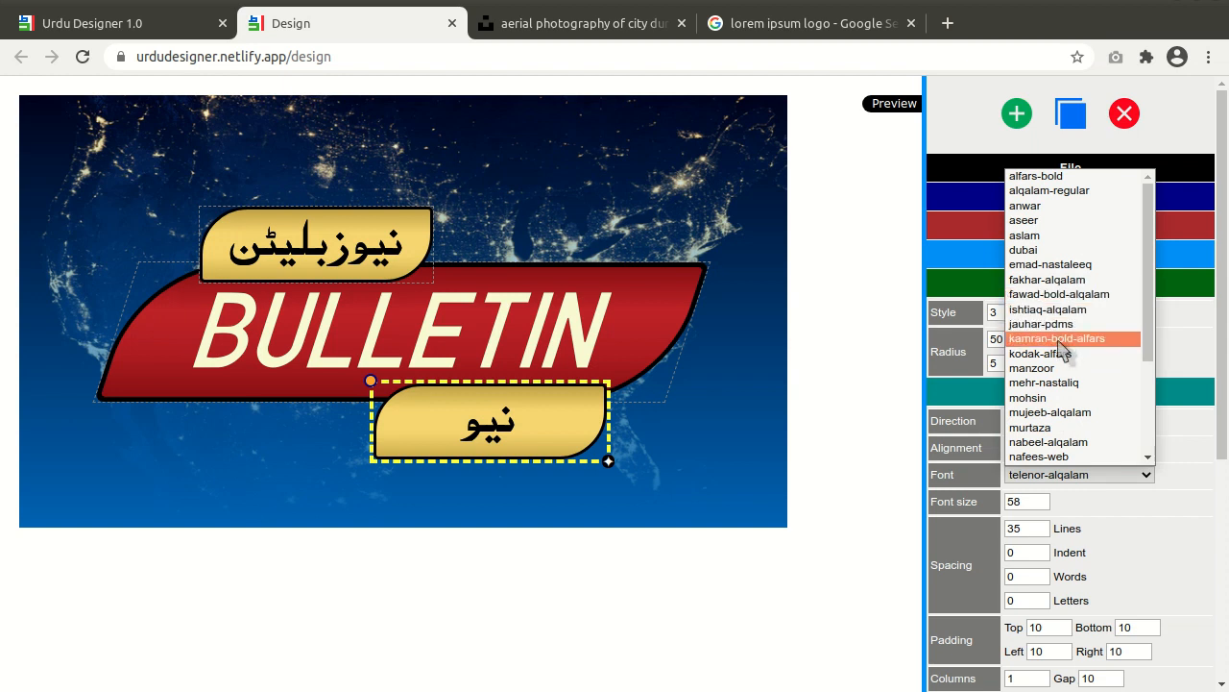
pyautogui.click(1056, 280)
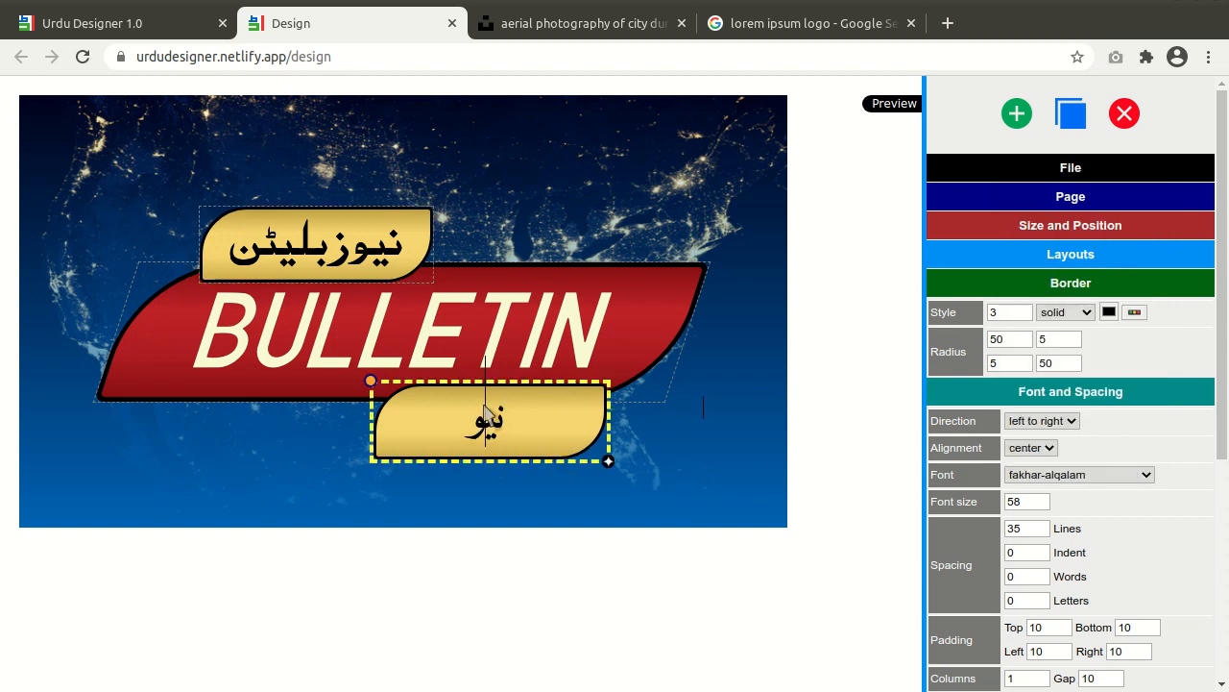
# - Replace the lower gold label's remaining text with 9:30PM
pyautogui.press('BackSpace')
pyautogui.press('BackSpace')
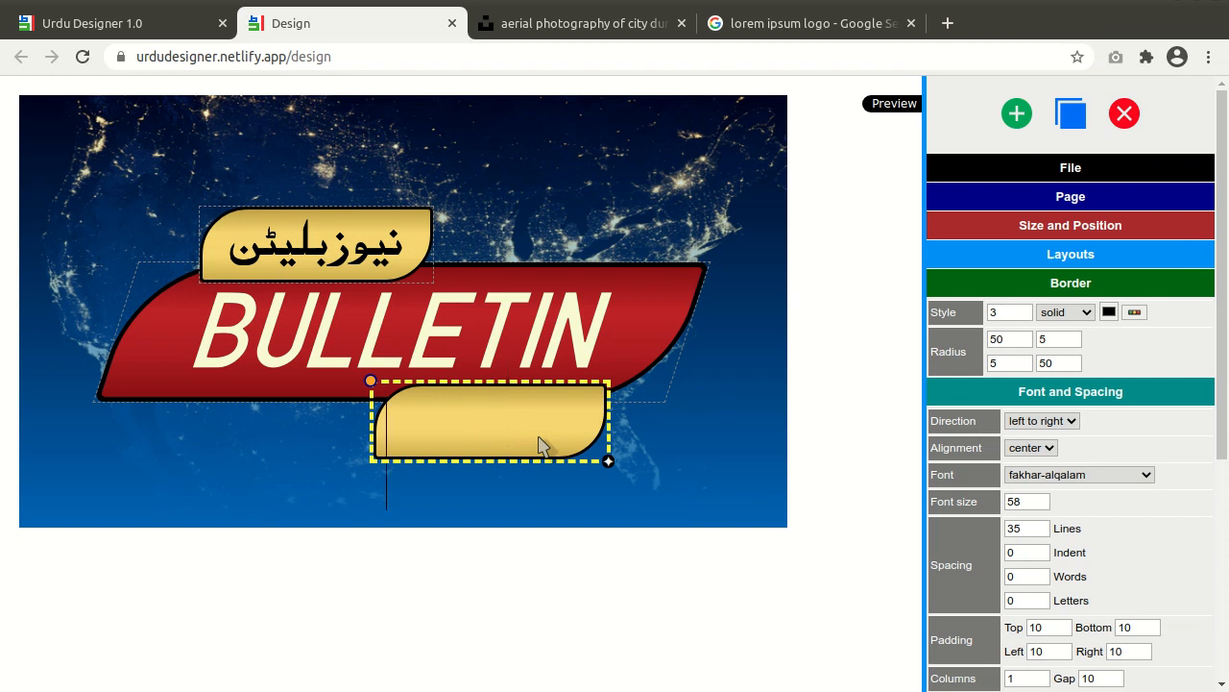
pyautogui.write('9:')
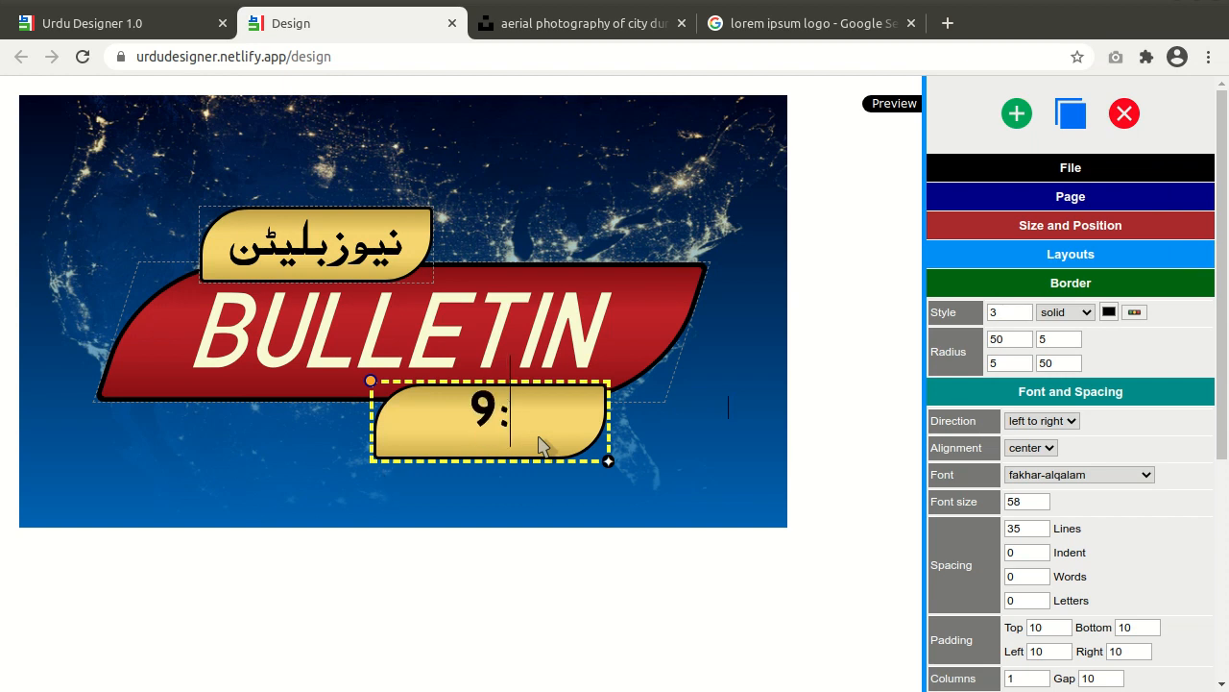
pyautogui.write('30pm')
pyautogui.press('BackSpace')
pyautogui.press('BackSpace')
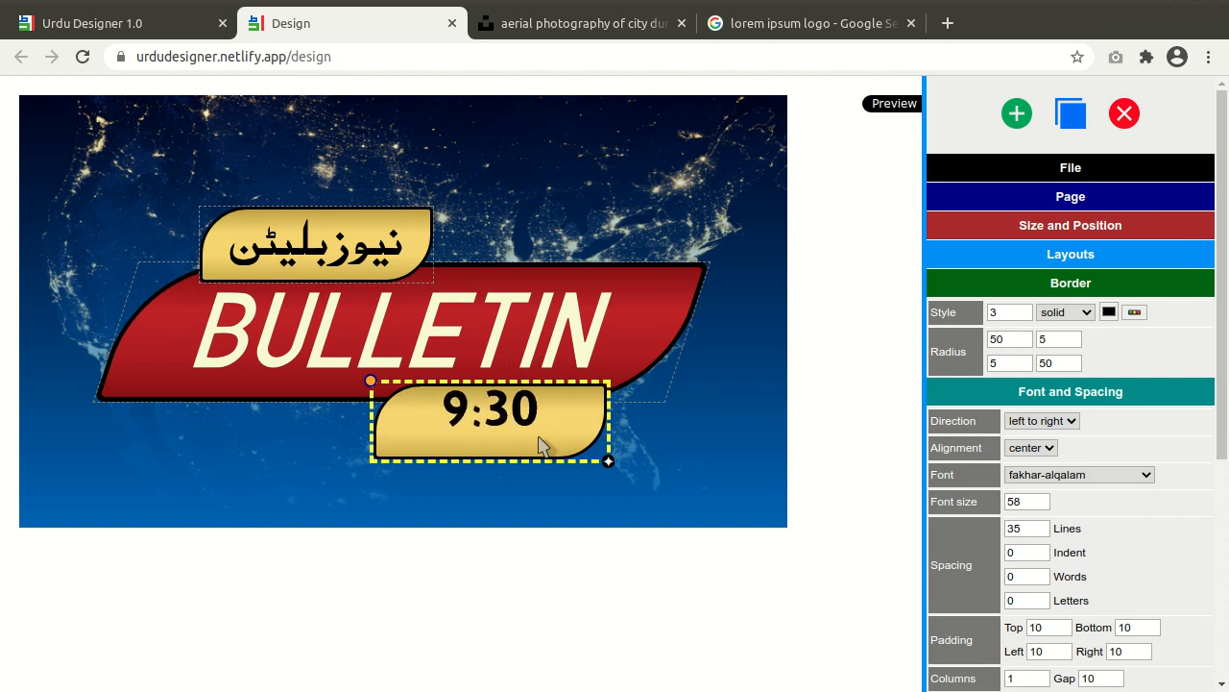
pyautogui.write('PM')
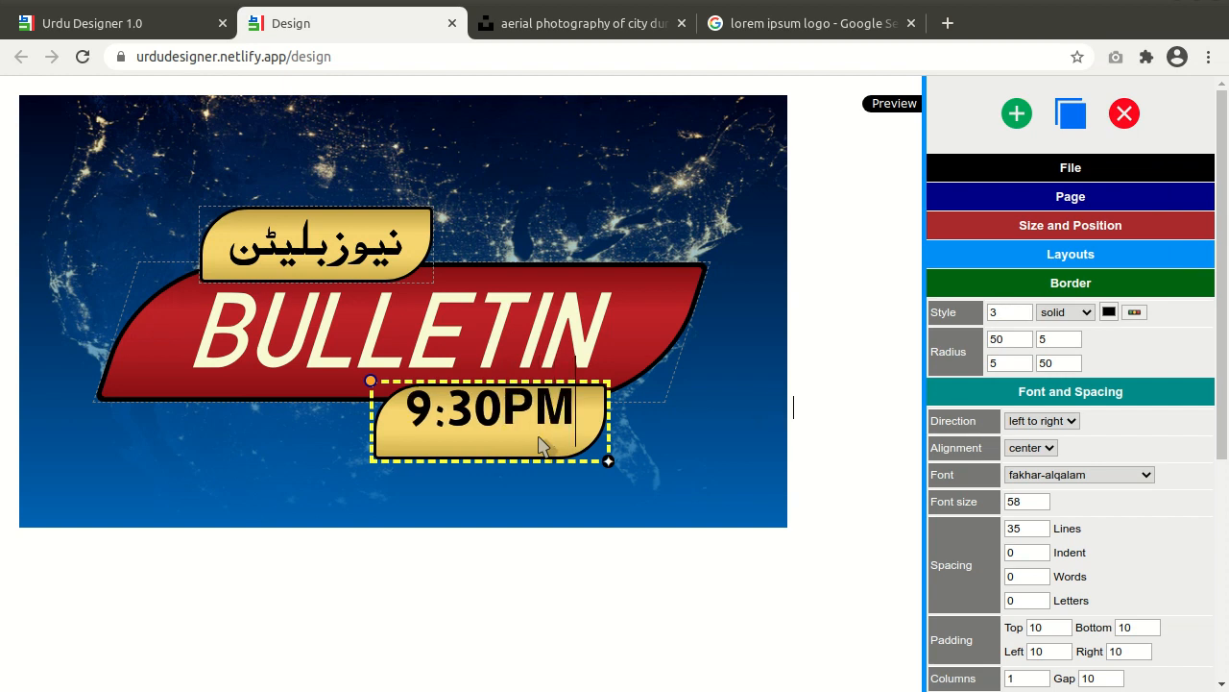
# - Set the 9:30PM label's top padding to 18, then trim the box slightly and nudge it up to fit the text
pyautogui.click(1063, 623)
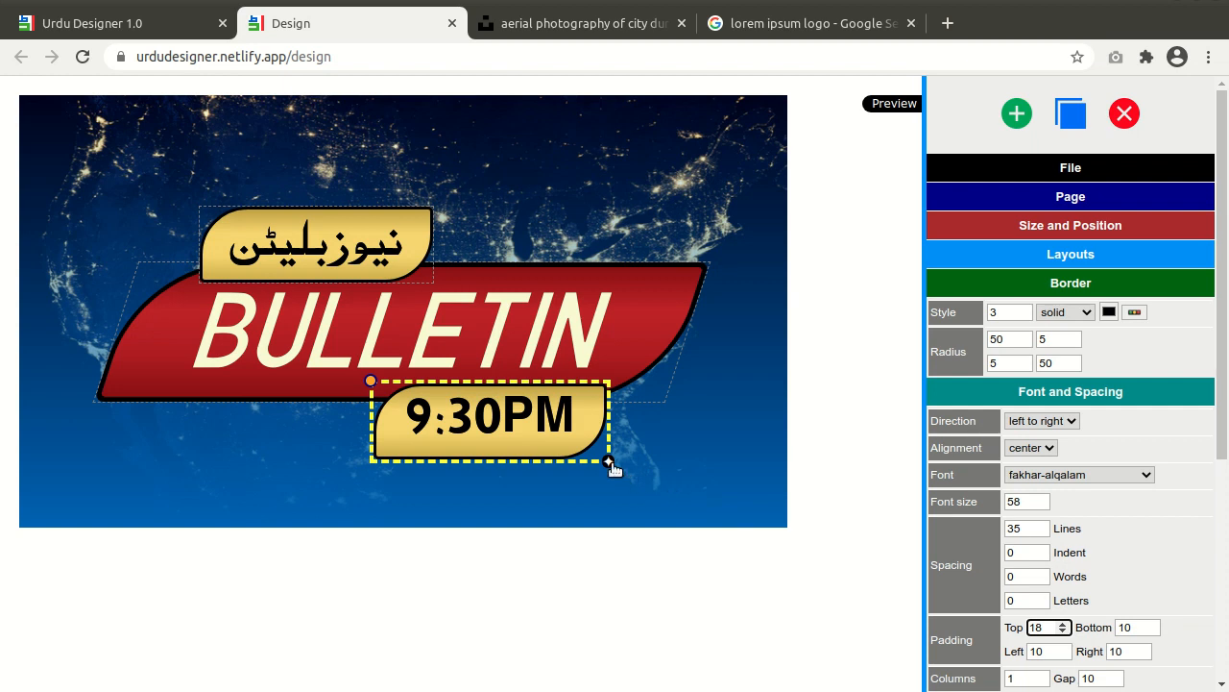
pyautogui.moveTo(609, 463); pyautogui.dragTo(610, 454)
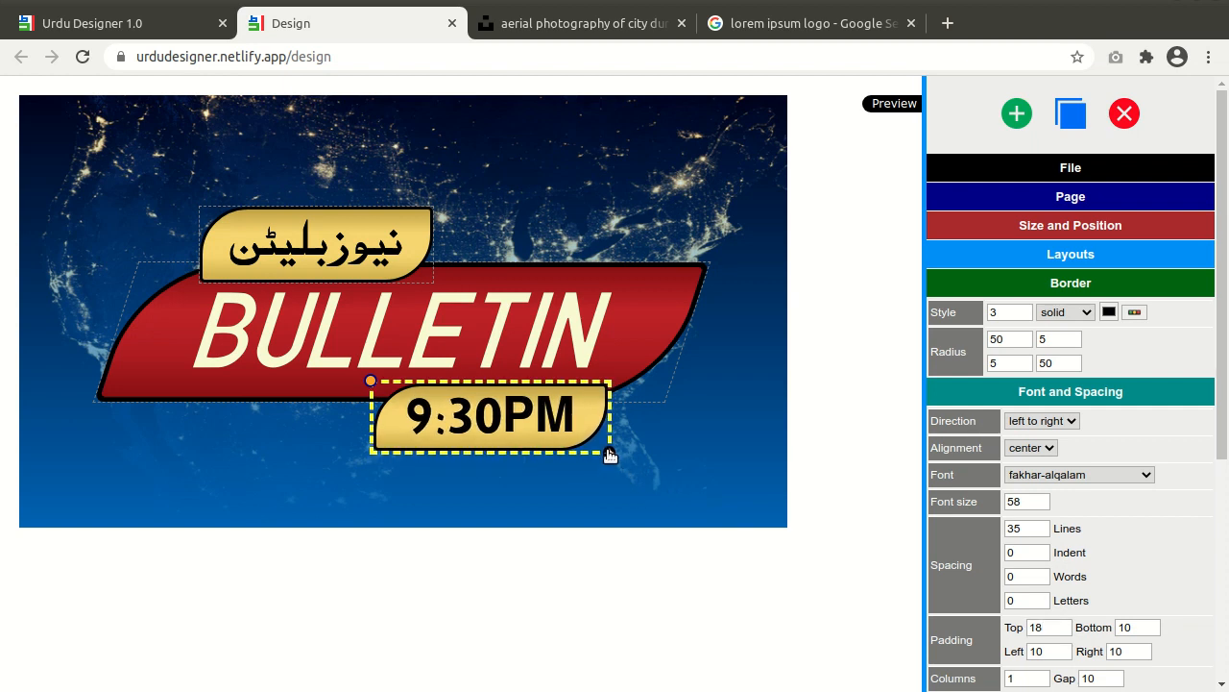
pyautogui.moveTo(369, 383); pyautogui.dragTo(369, 381)
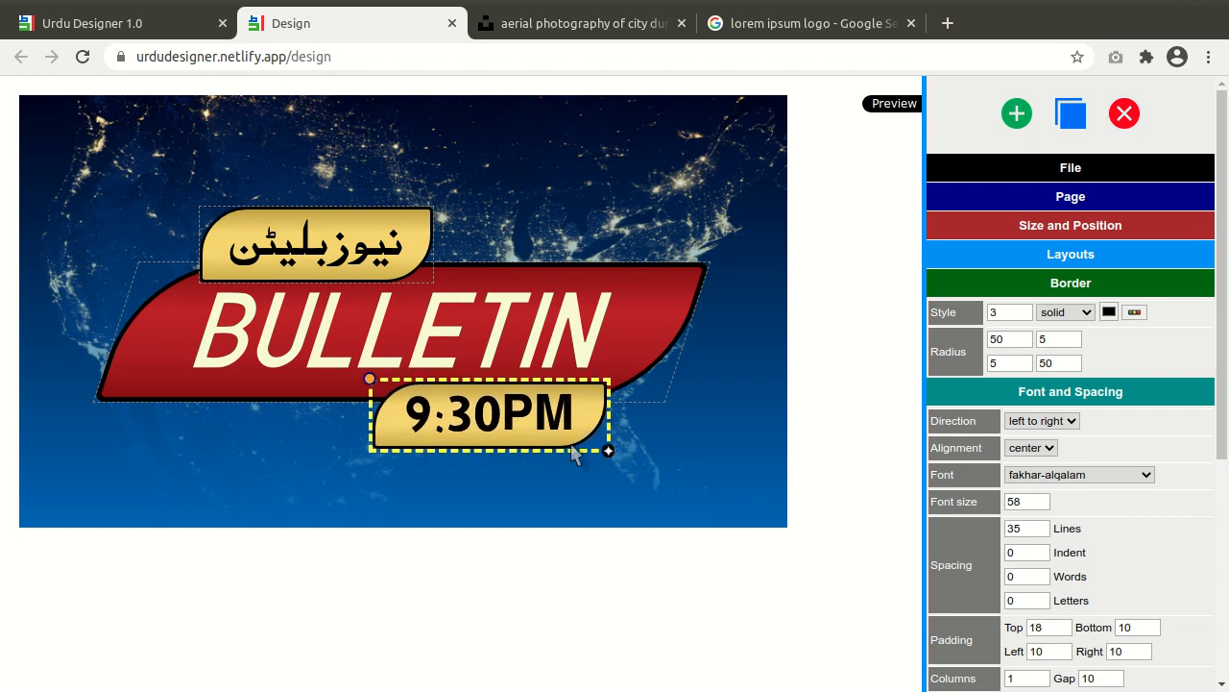
pyautogui.moveTo(607, 455); pyautogui.dragTo(604, 451)
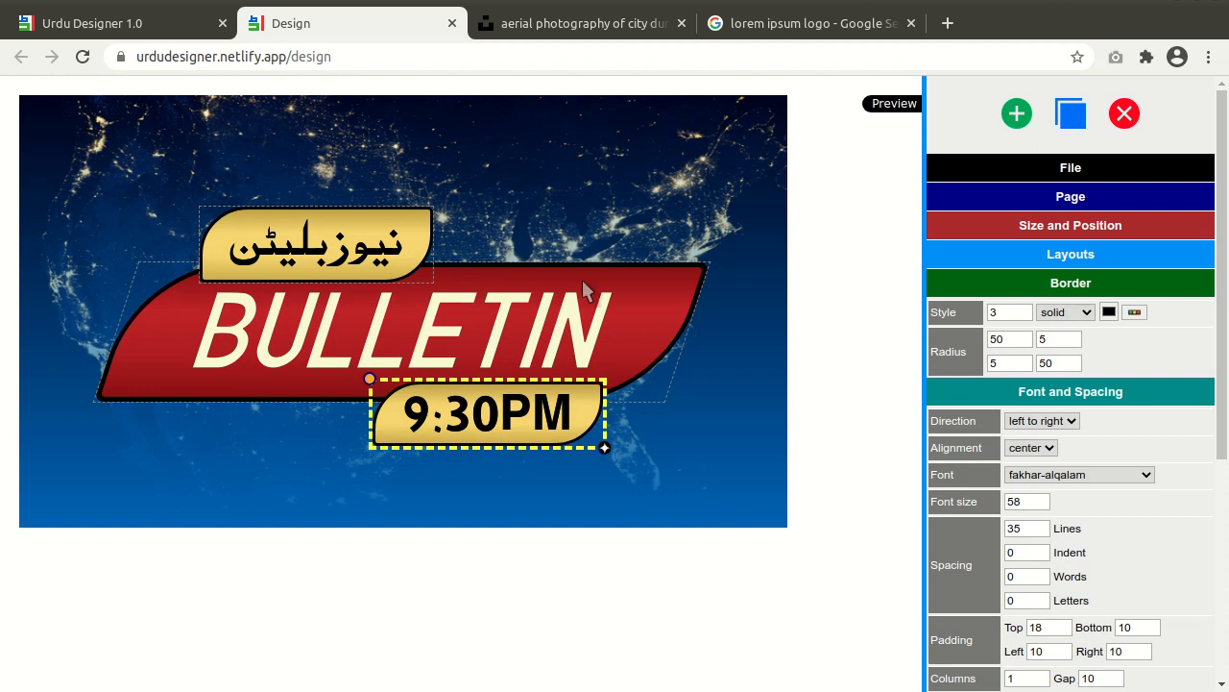
# - Centre the red BULLETIN banner horizontally on the page
pyautogui.click(662, 295)
pyautogui.click(1027, 225)
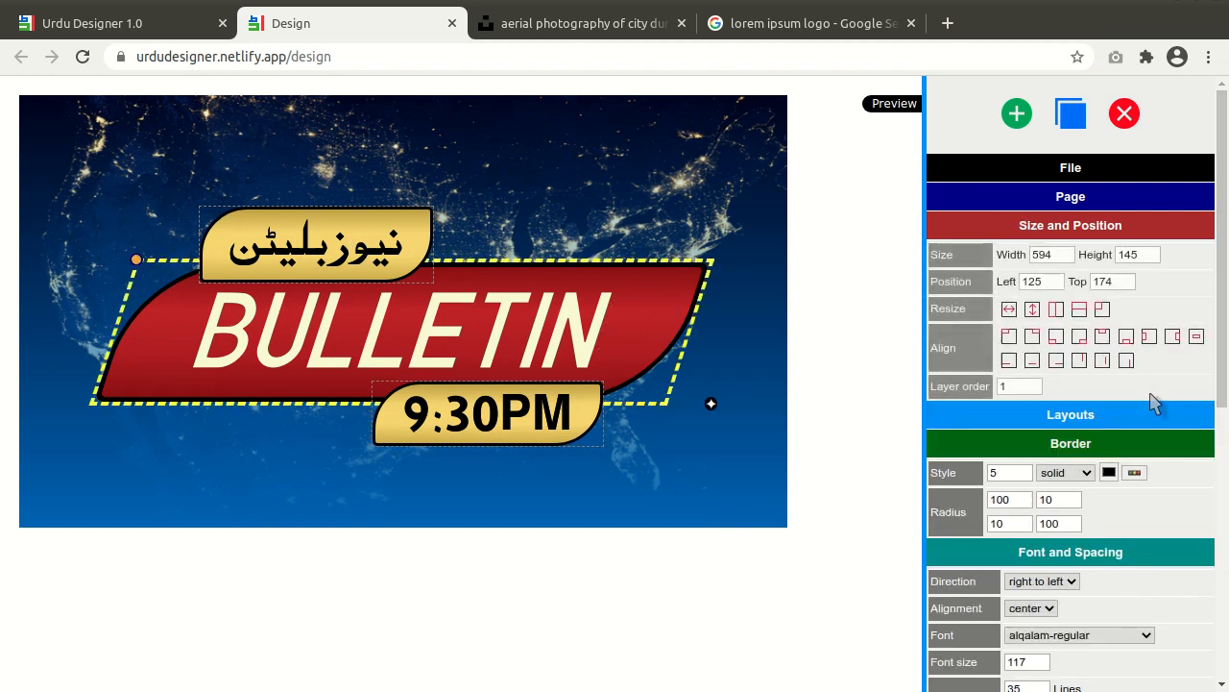
pyautogui.click(1031, 361)
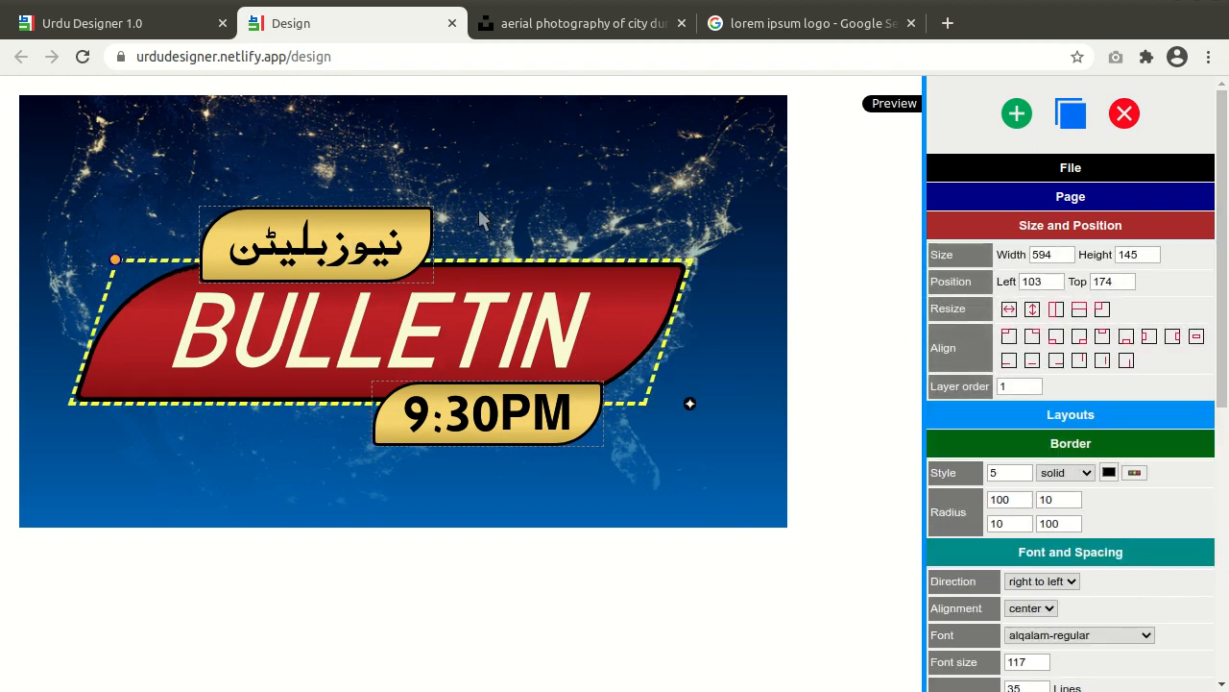
# - Nudge the Urdu title label up and left, trim its height to about 75, and set its top padding to 6
pyautogui.click(319, 249)
pyautogui.moveTo(198, 211); pyautogui.dragTo(192, 204)
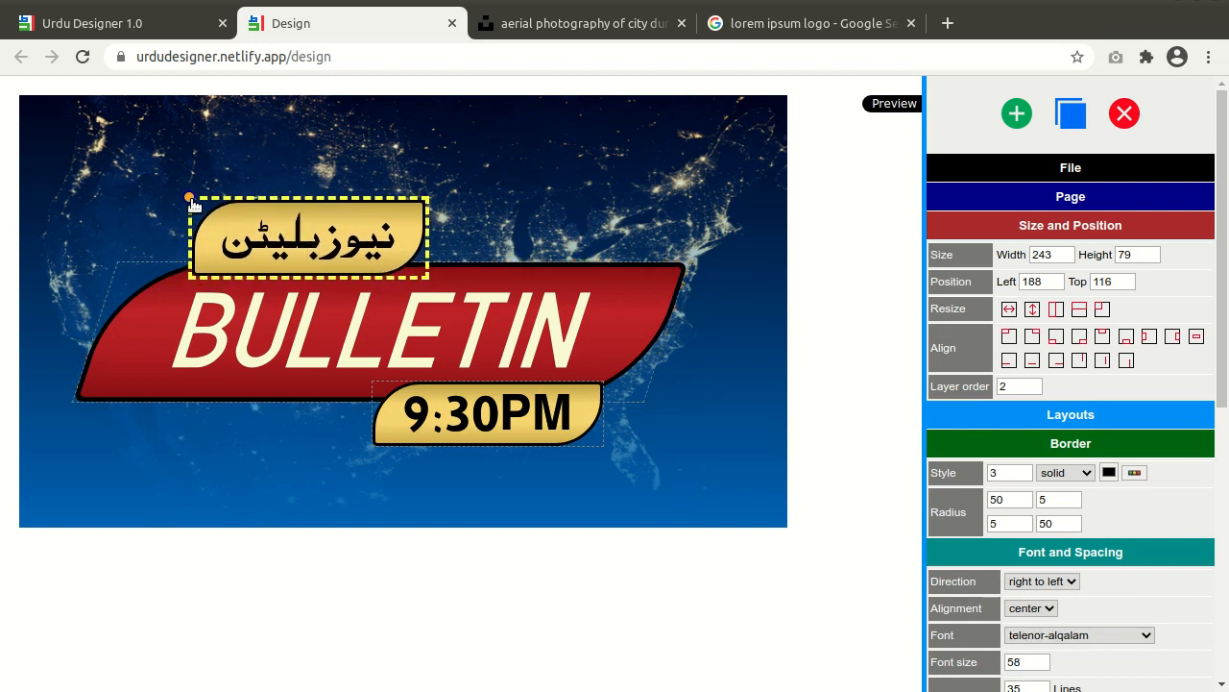
pyautogui.moveTo(429, 278); pyautogui.dragTo(429, 275)
pyautogui.scroll(-5, 975, 533)
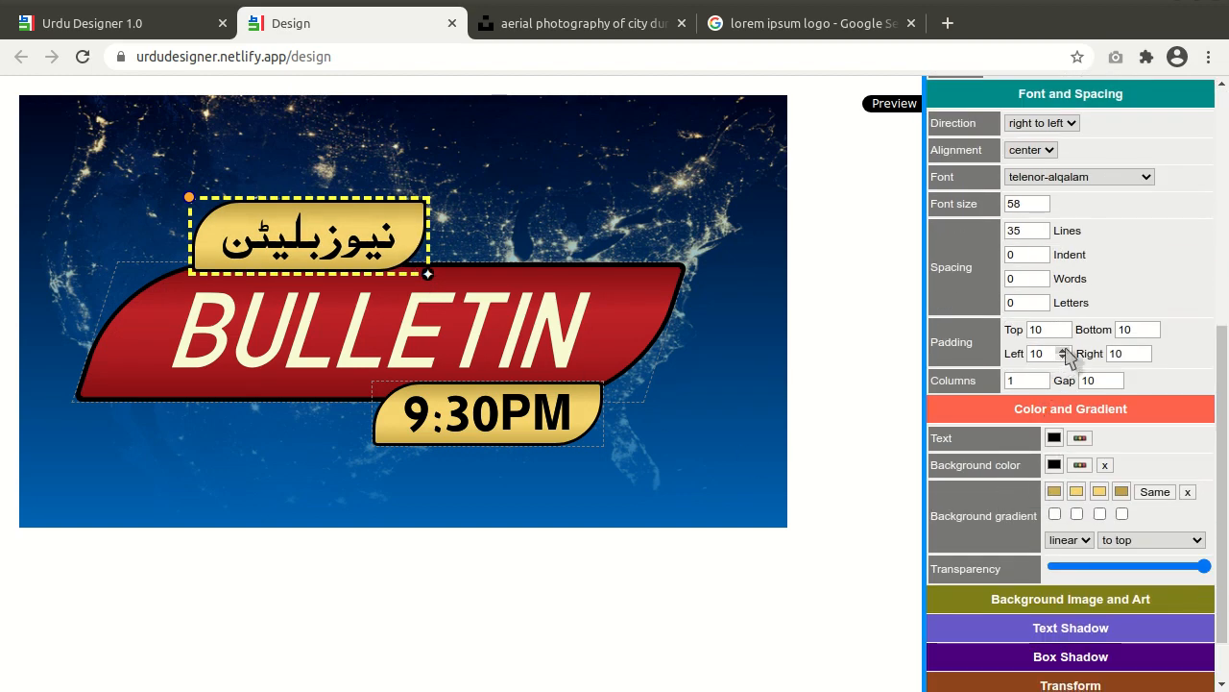
pyautogui.click(1062, 328)
pyautogui.click(1062, 327)
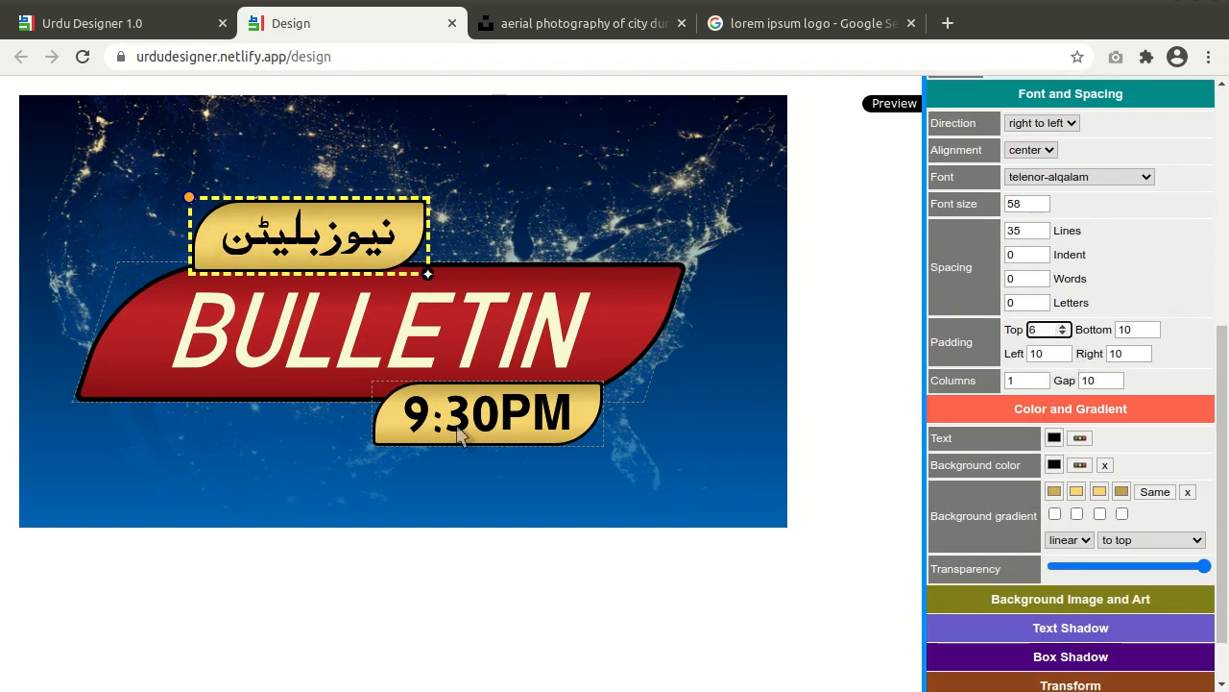
# - Shift the 9:30PM label slightly left along the banner's lower edge
pyautogui.click(382, 395)
pyautogui.moveTo(371, 381); pyautogui.dragTo(354, 386)
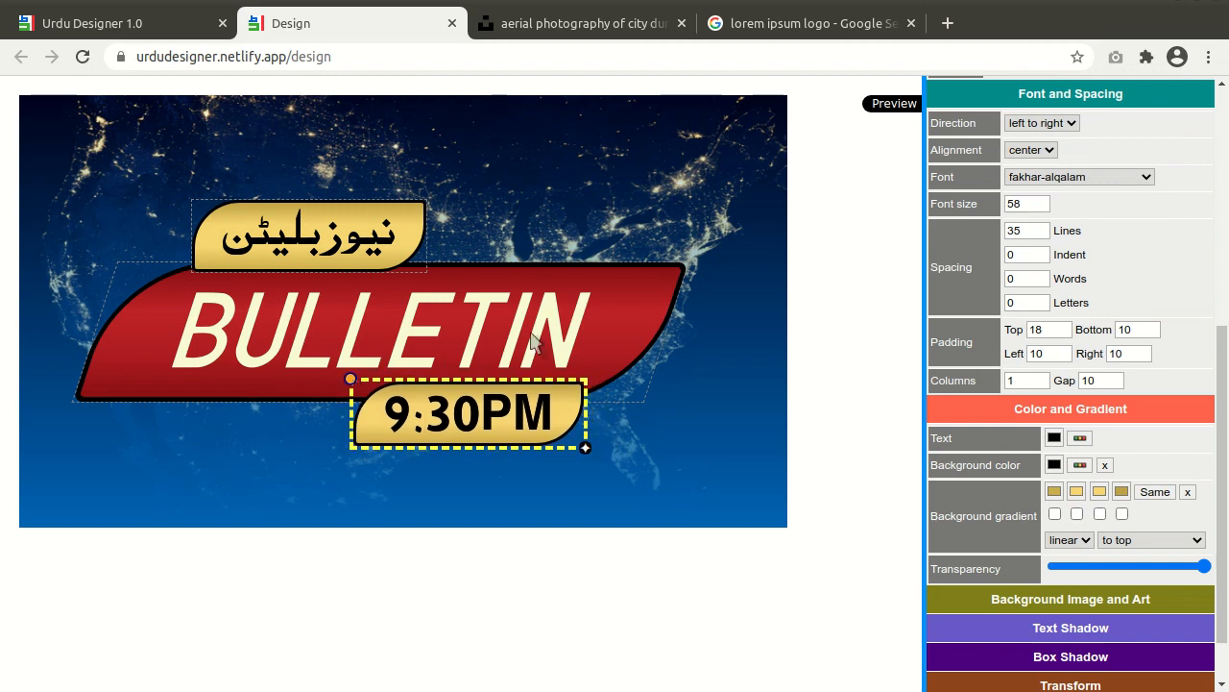
# - Add a new box of about 86 by 86 and place it in the map's upper-right area at about left 654, top 37
pyautogui.scroll(5, 1017, 274)
pyautogui.click(1017, 116)
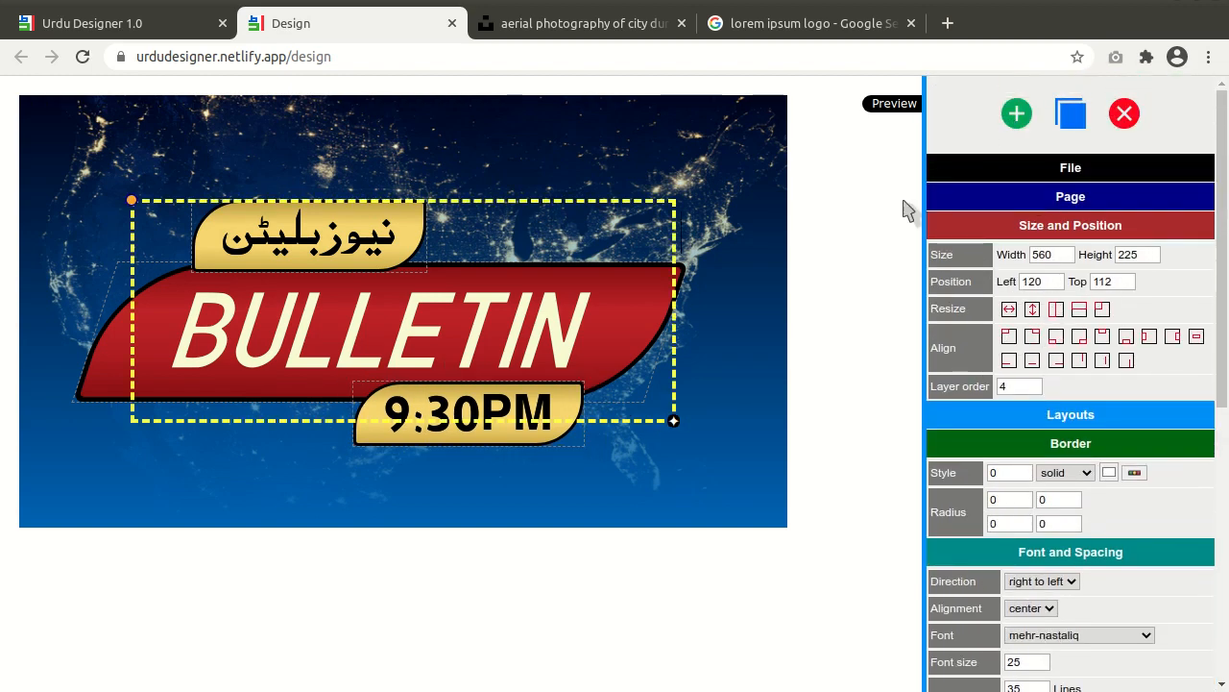
pyautogui.moveTo(673, 423); pyautogui.dragTo(229, 291)
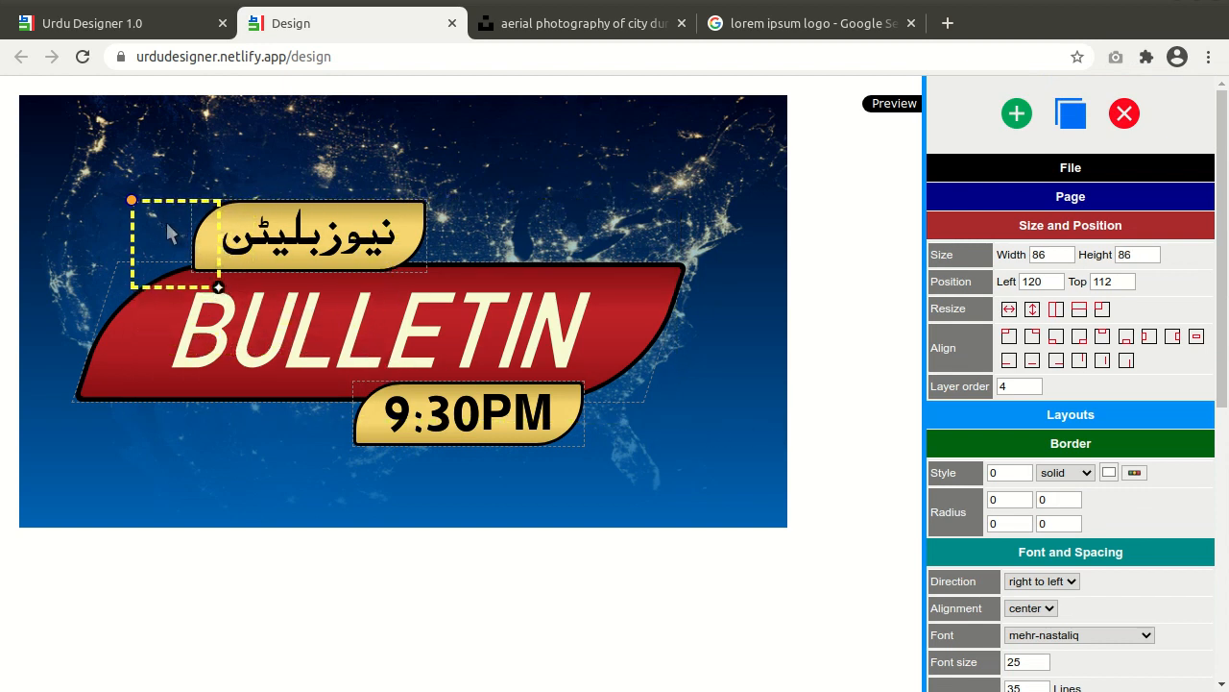
pyautogui.moveTo(139, 205); pyautogui.dragTo(649, 135)
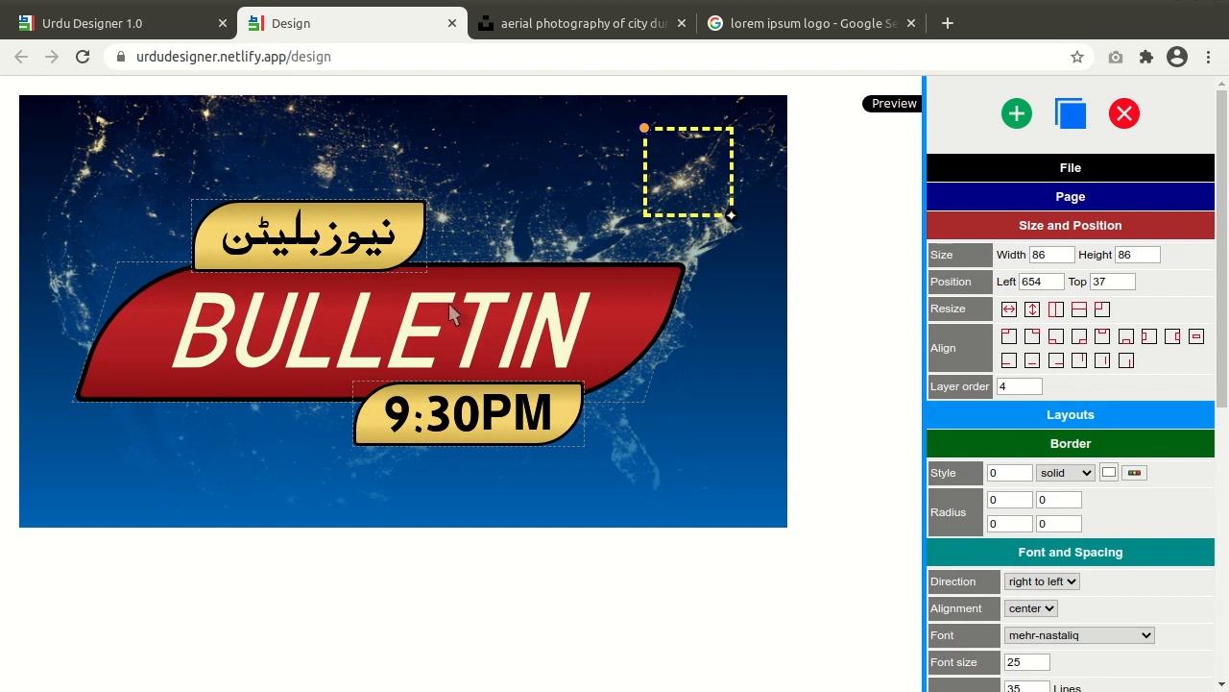
# - Move the BULLETIN banner down slightly and centre it horizontally on the page again
pyautogui.click(477, 405)
pyautogui.click(180, 339)
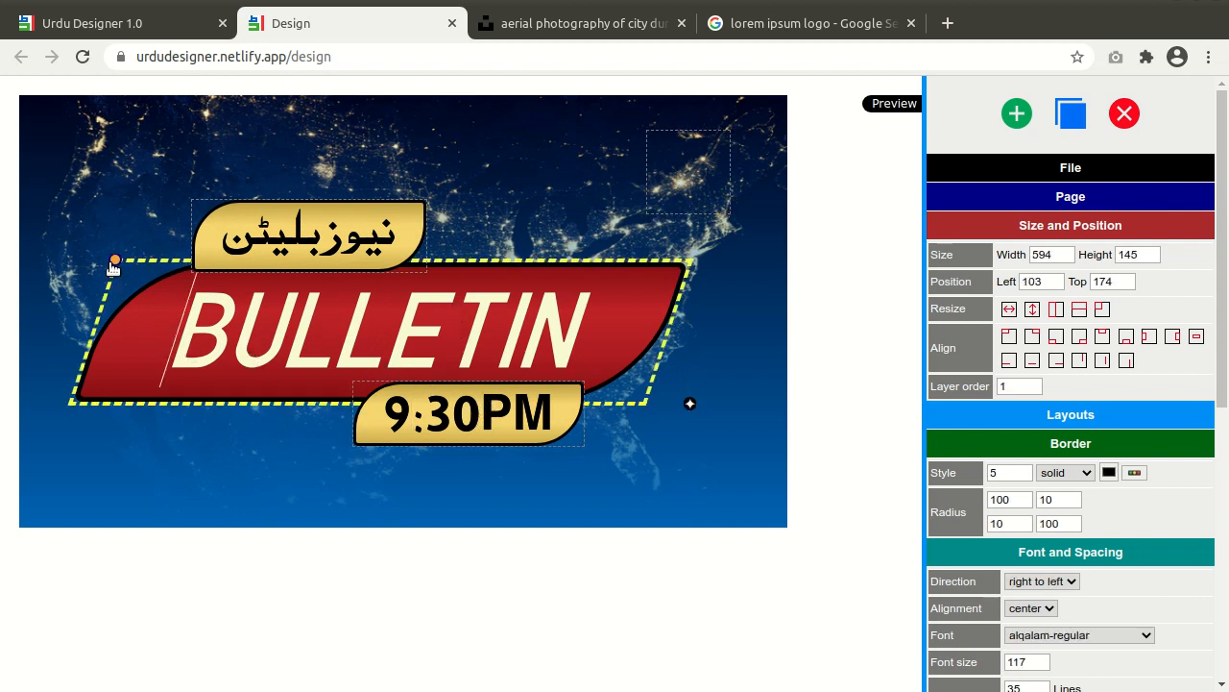
pyautogui.moveTo(116, 269); pyautogui.dragTo(120, 289)
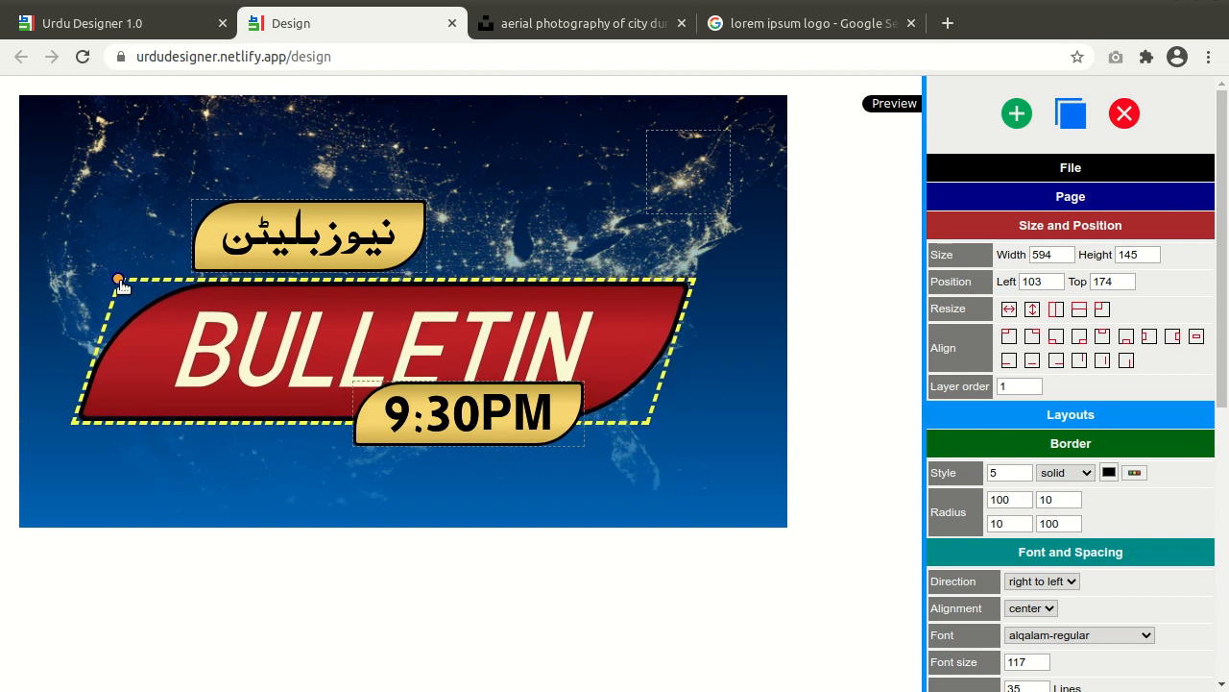
pyautogui.click(1031, 361)
# - Move the 9:30PM and Urdu title labels down so they overlap the banner's lower and upper edges
pyautogui.click(391, 423)
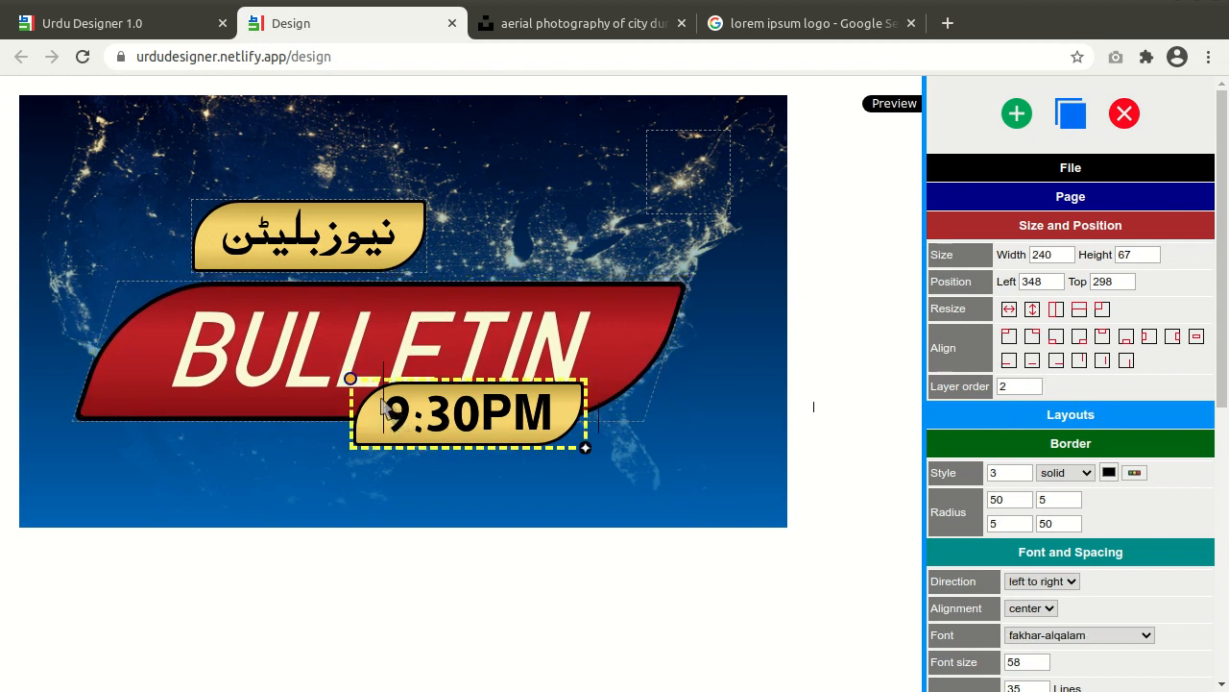
pyautogui.moveTo(354, 384); pyautogui.dragTo(360, 404)
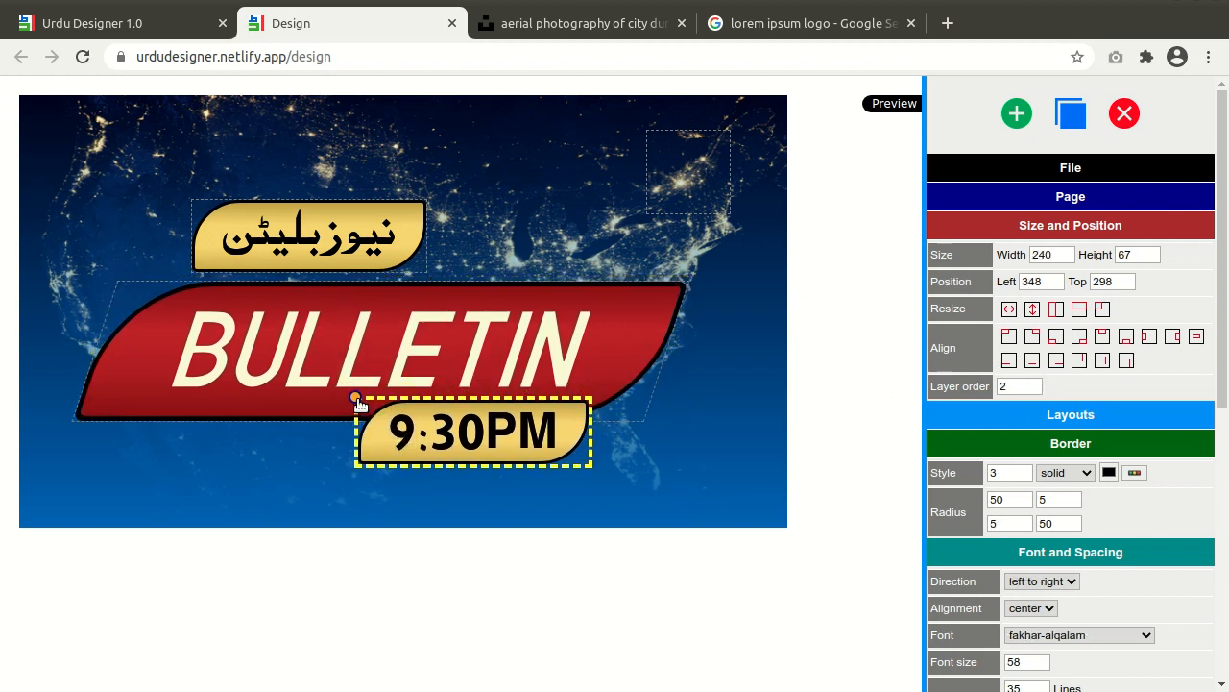
pyautogui.click(204, 212)
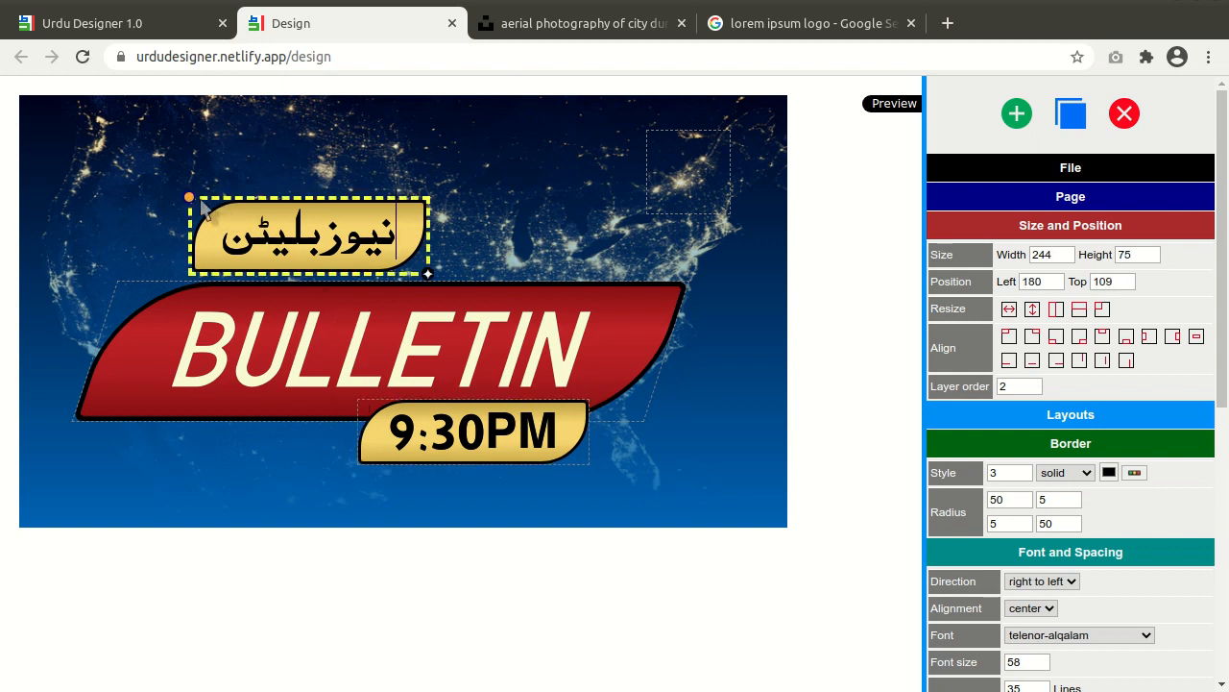
pyautogui.moveTo(190, 199); pyautogui.dragTo(191, 225)
# - Set the Urdu title label's font size to 60
pyautogui.scroll(-2, 1114, 586)
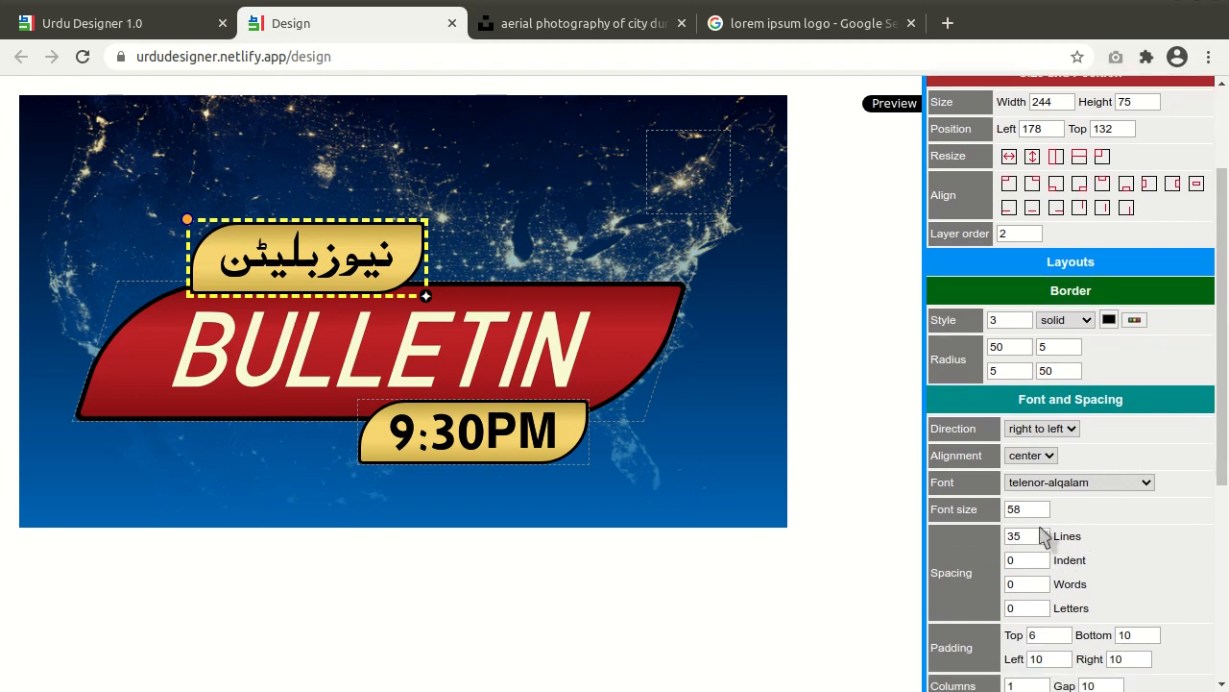
pyautogui.click(1041, 506)
pyautogui.click(1042, 505)
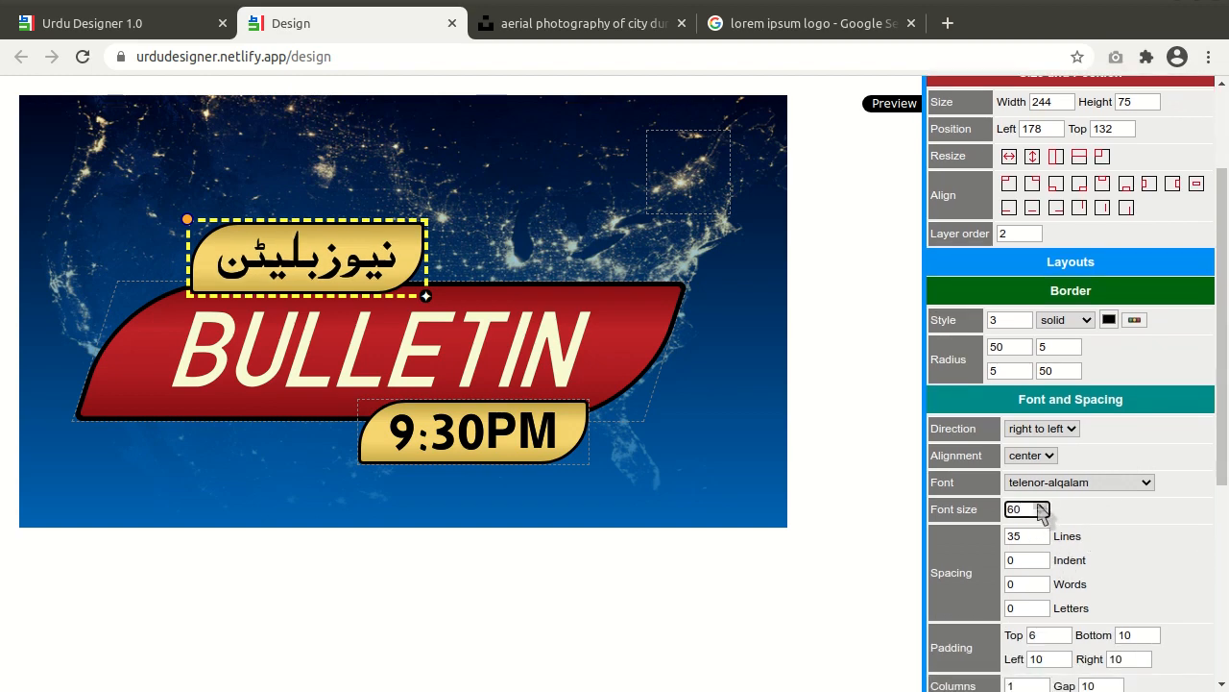
# - Select the empty square box, copy the image address of the Lorem Ipsum bird logo from the Google results, and return to the design
pyautogui.scroll(3, 999, 376)
pyautogui.click(696, 183)
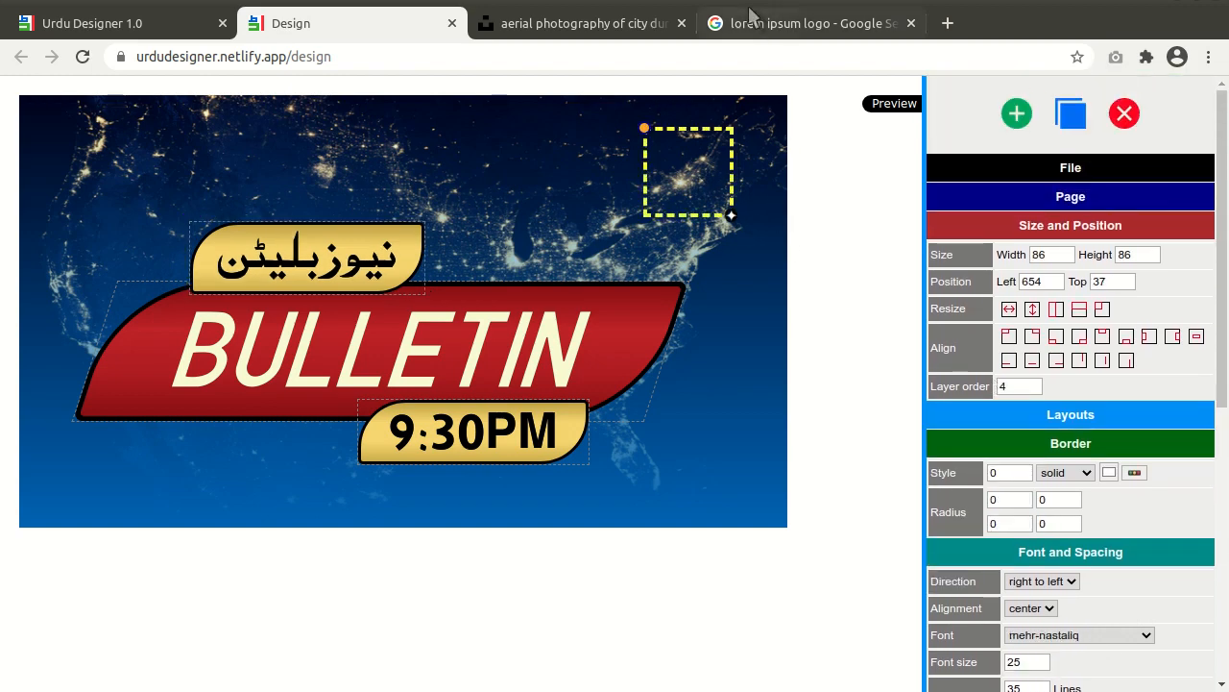
pyautogui.click(752, 20)
pyautogui.rightClick(962, 269)
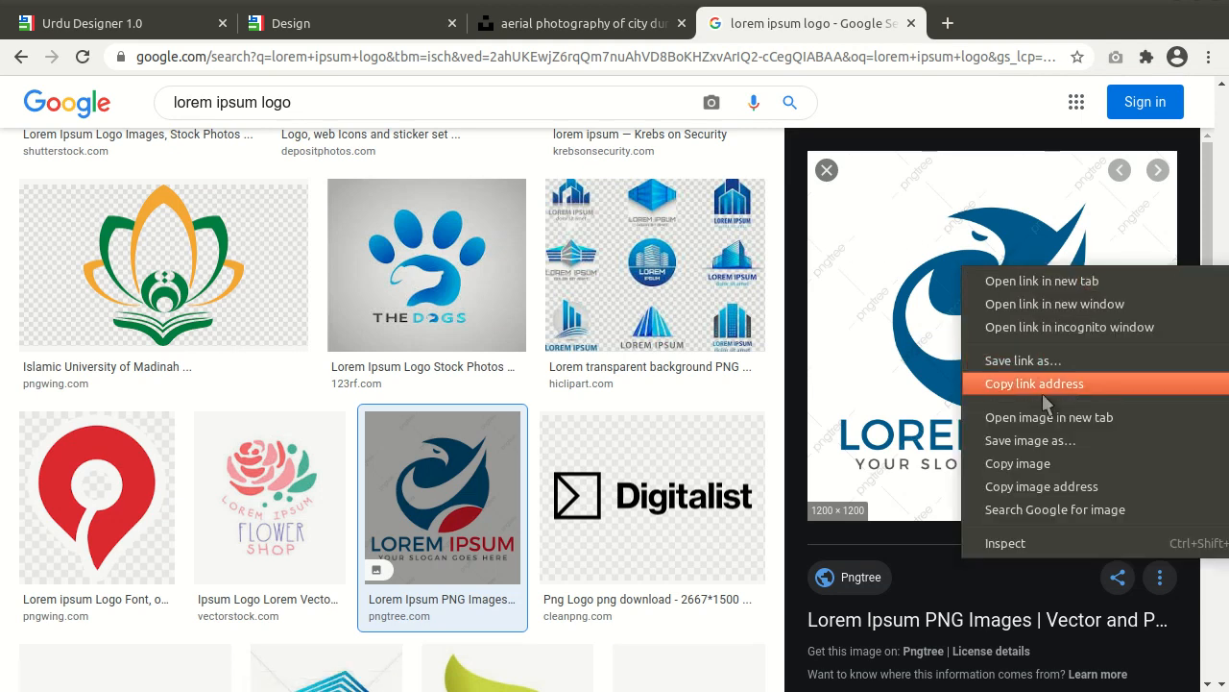
pyautogui.click(1045, 486)
pyautogui.click(373, 25)
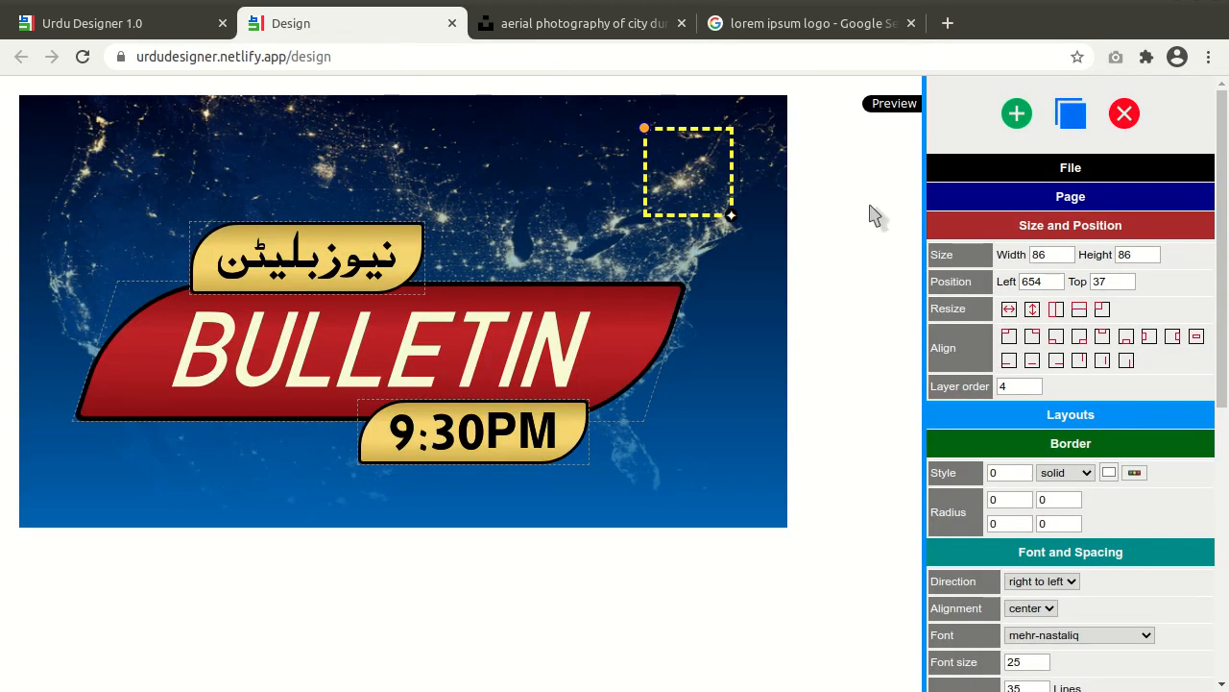
# - Paste the copied logo address as the square box's background image URL
pyautogui.scroll(-5, 1143, 322)
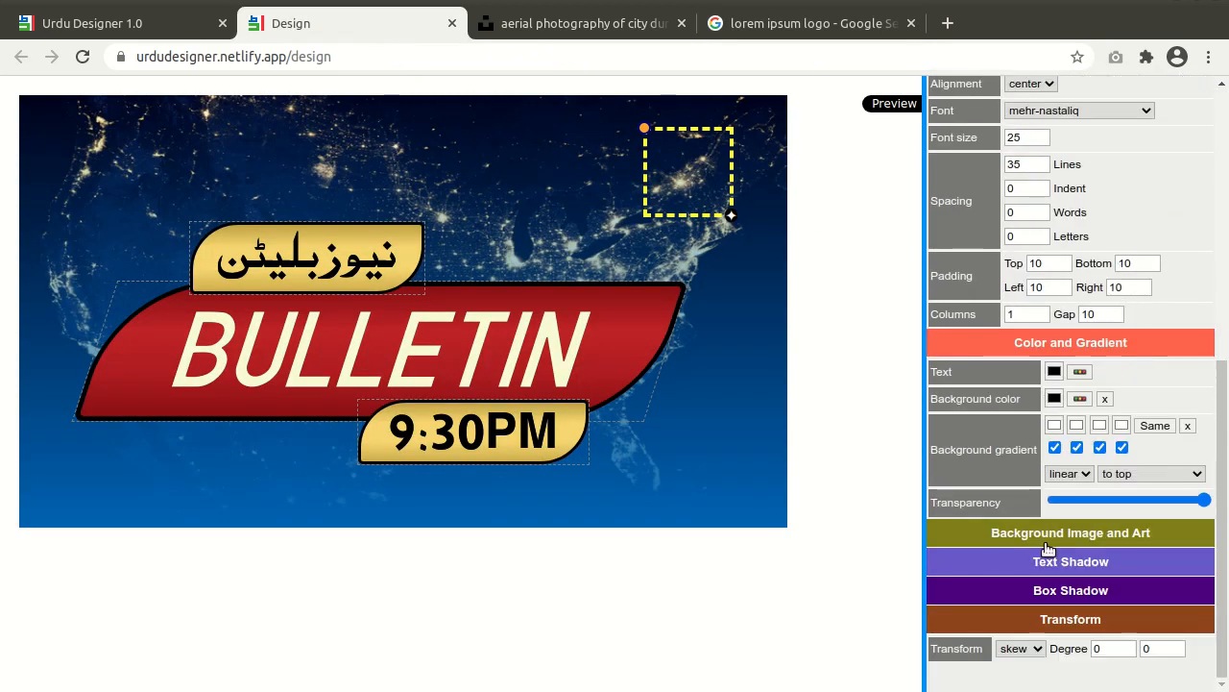
pyautogui.click(1048, 534)
pyautogui.scroll(-2, 1092, 480)
pyautogui.rightClick(1089, 377)
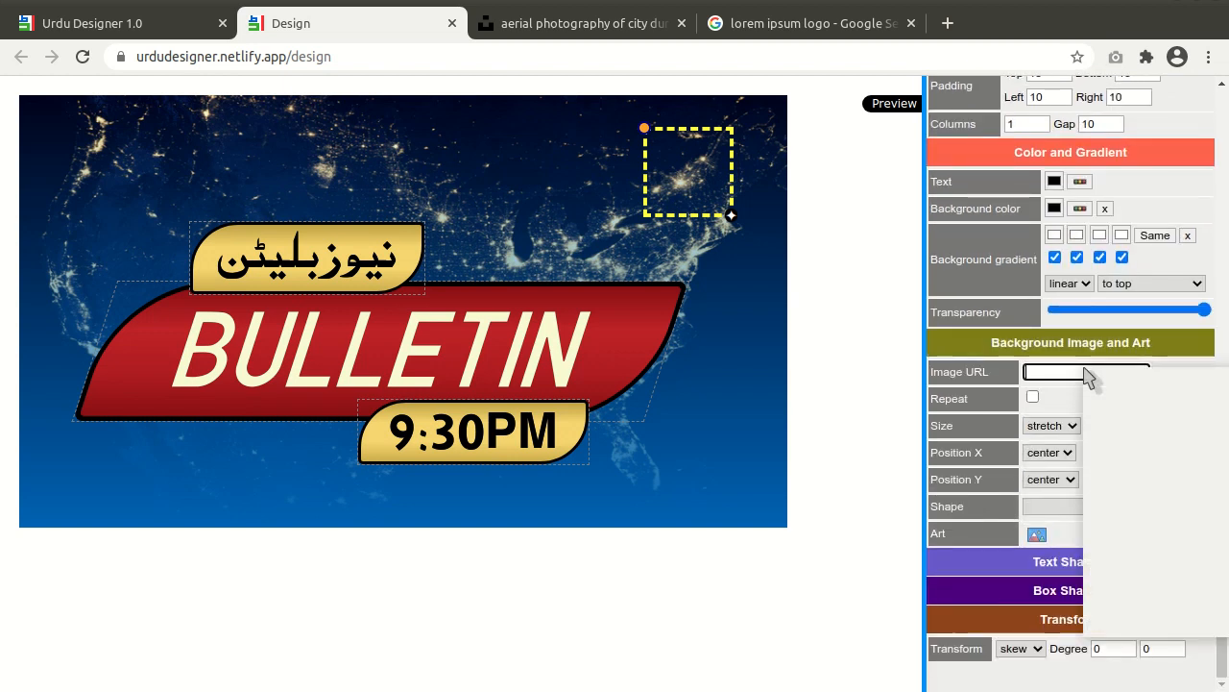
pyautogui.click(1110, 485)
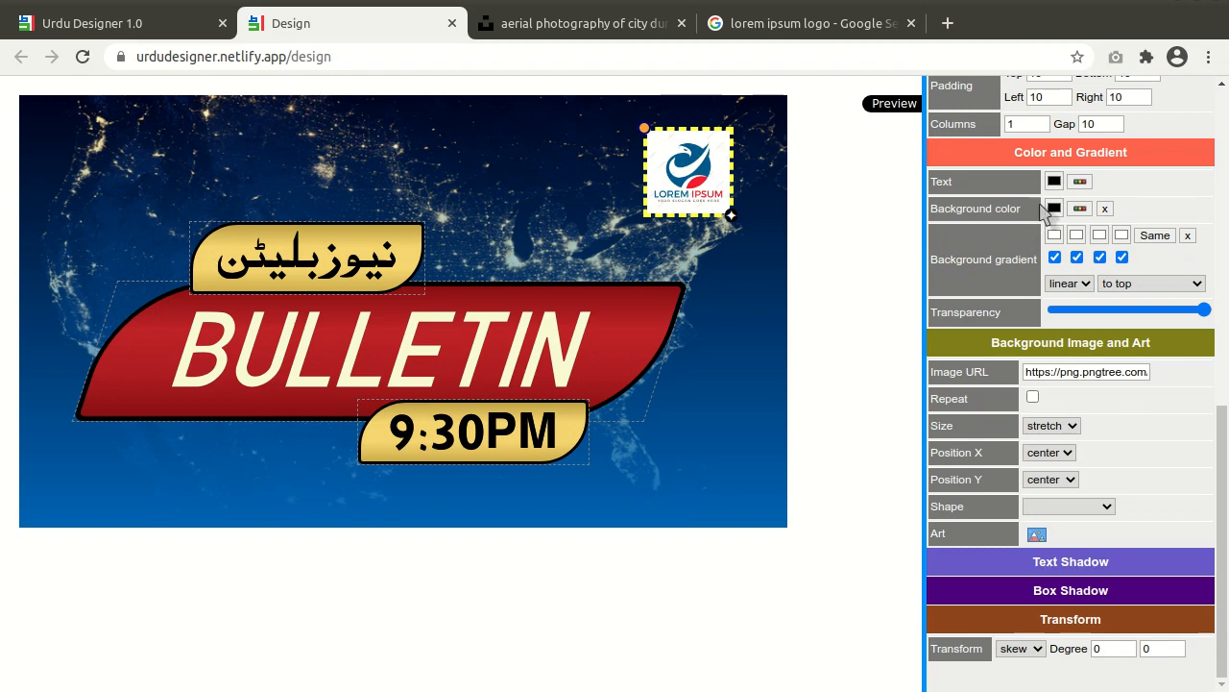
# - Round all four corners of the logo box with a border radius of 20
pyautogui.scroll(6, 1045, 211)
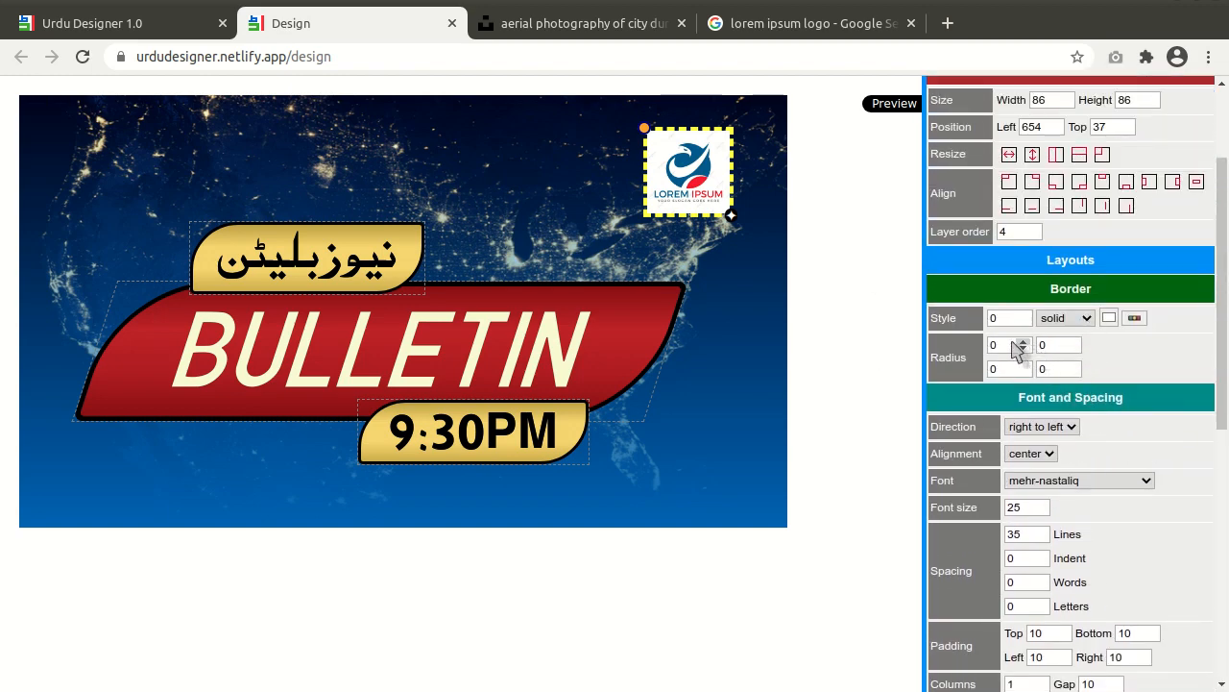
pyautogui.click(1006, 353)
pyautogui.write('2')
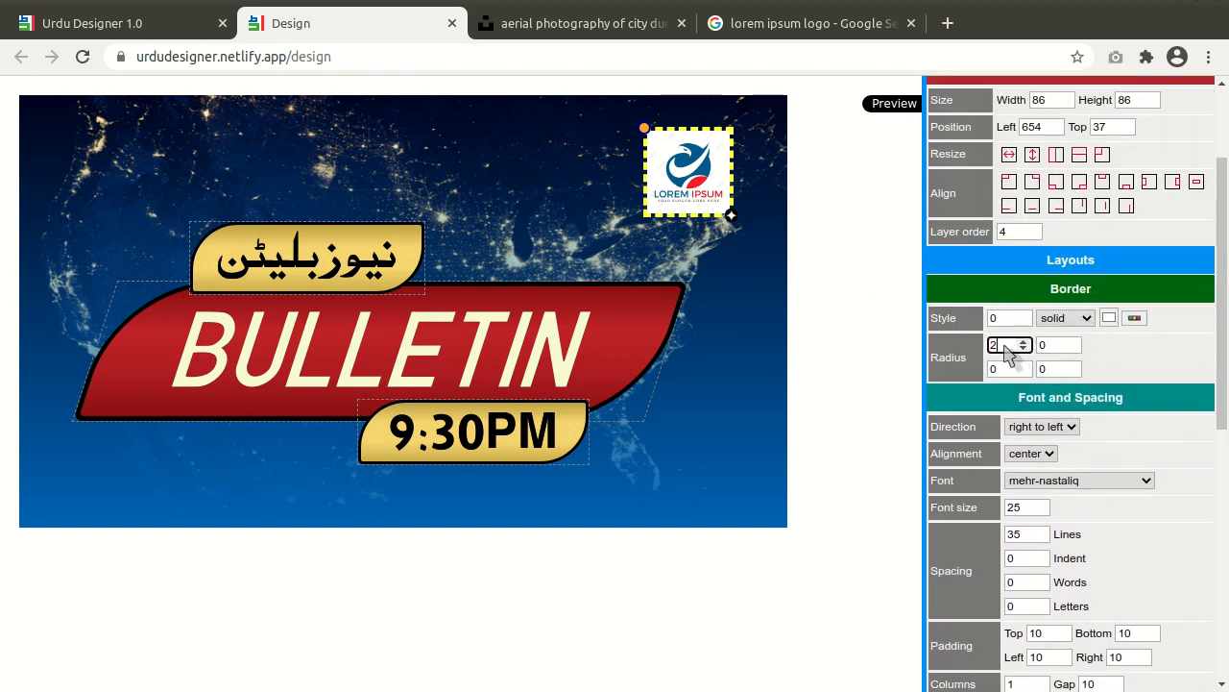
pyautogui.write('0')
pyautogui.press('Tab')
pyautogui.write('20')
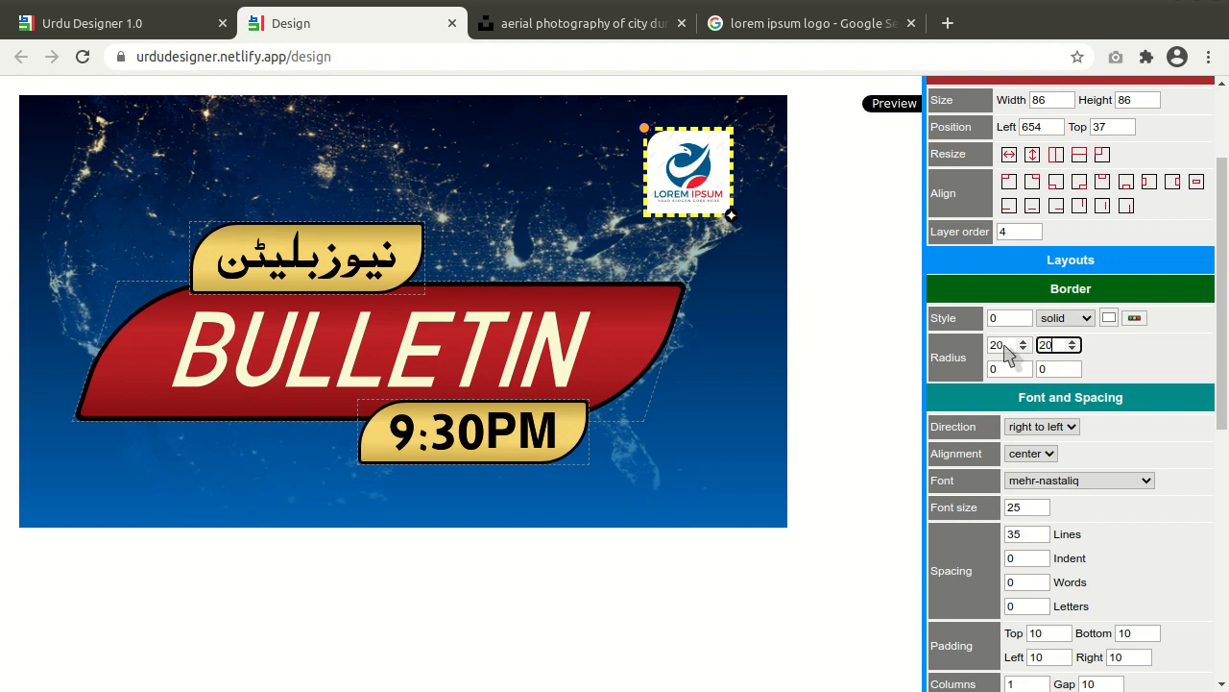
pyautogui.press('Tab')
pyautogui.write('20')
pyautogui.press('Tab')
pyautogui.write('20')
pyautogui.press('Tab')
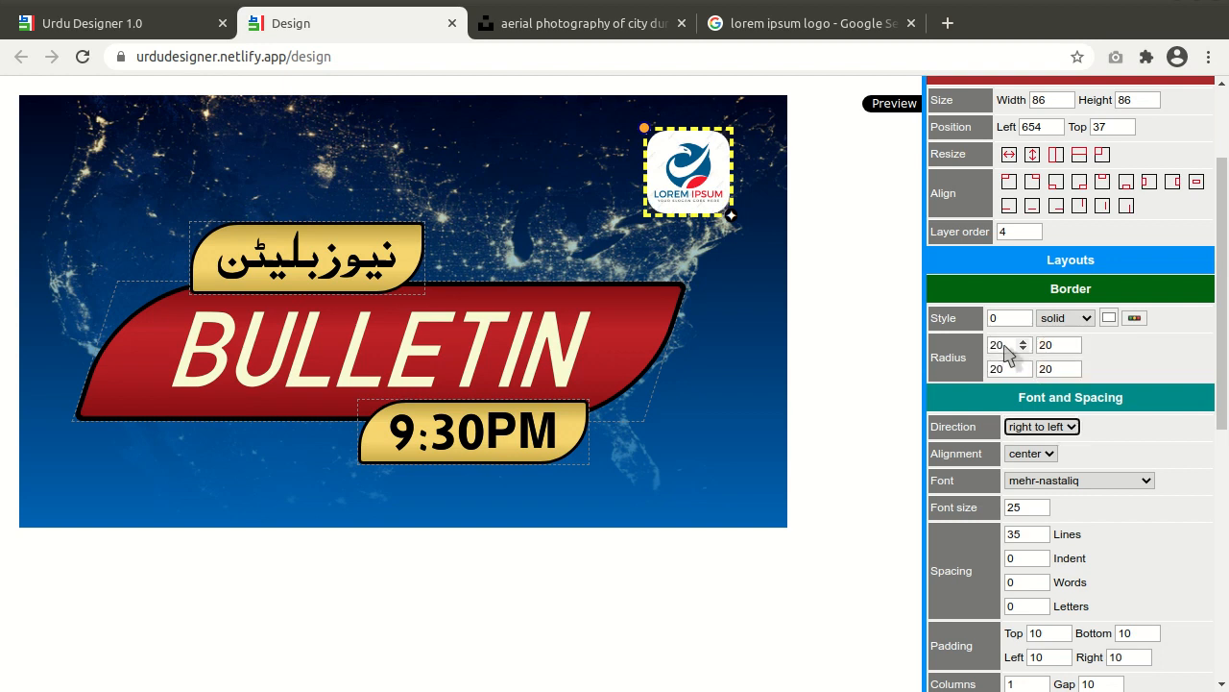
# - Preview the finished bulletin graphic without the editing controls
pyautogui.click(843, 286)
pyautogui.scroll(3, 947, 192)
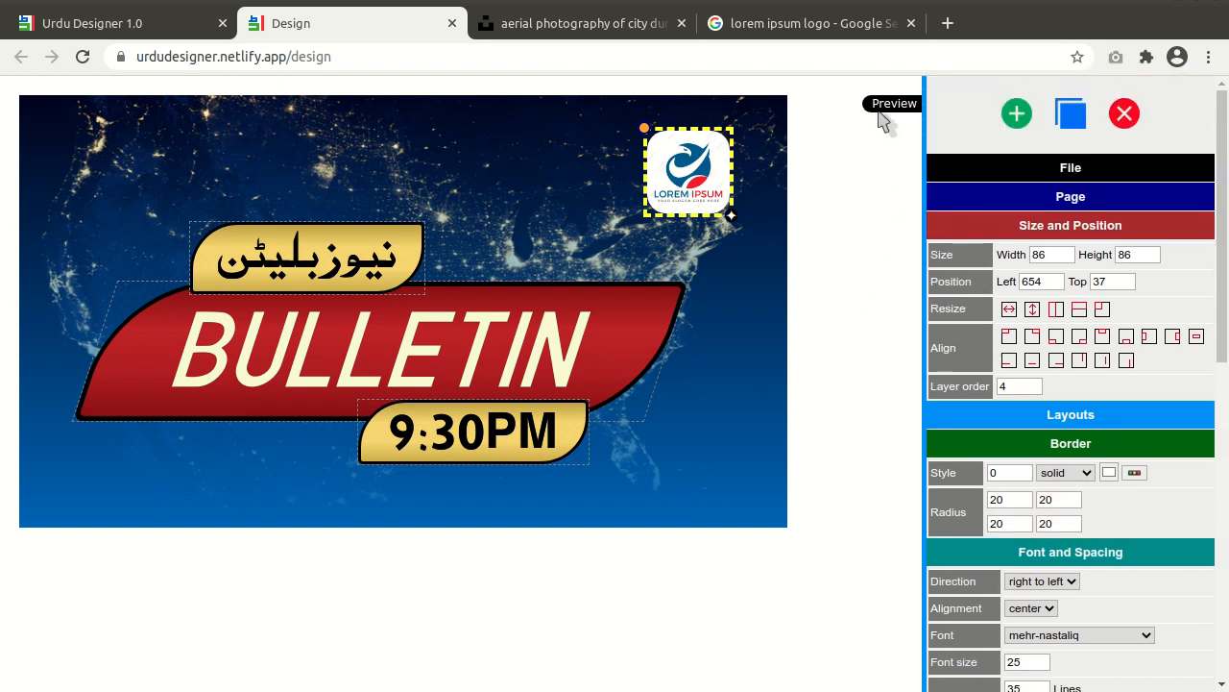
pyautogui.click(885, 104)
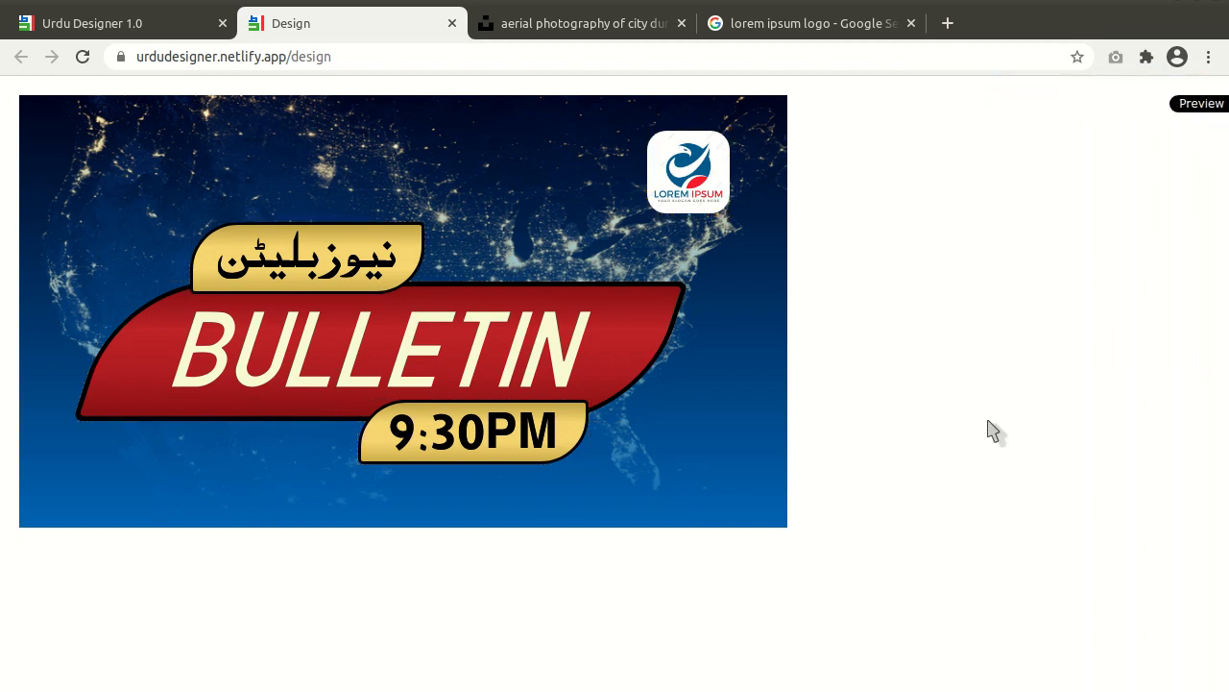